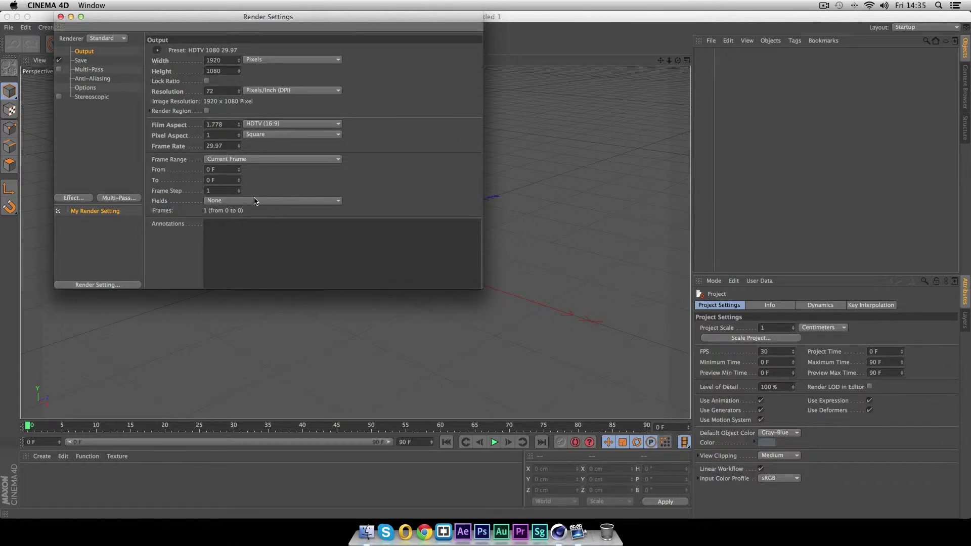
Step: Apply the HDTV 1080 29.97 film/video preset to the render output and close the render settings
left_click_drag(272, 21, 287, 99)
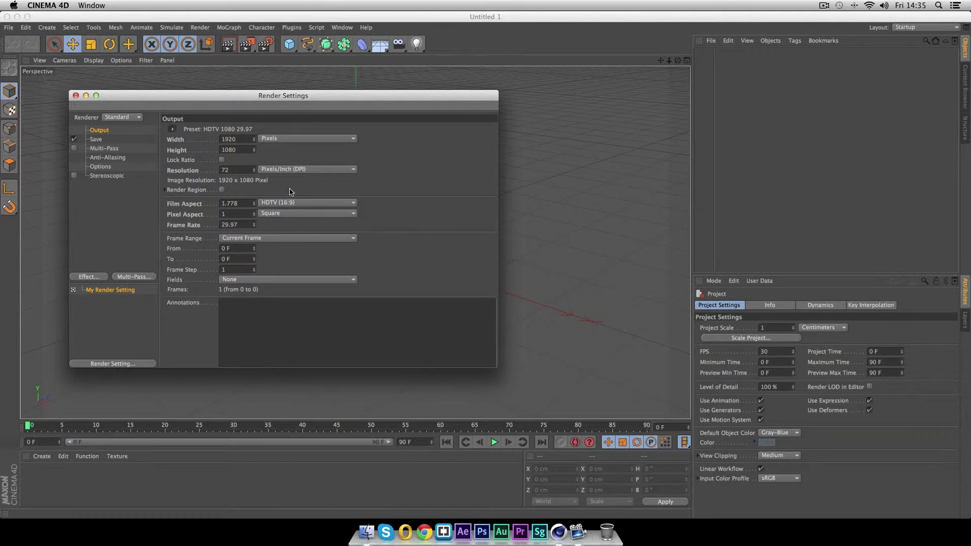
left_click(172, 130)
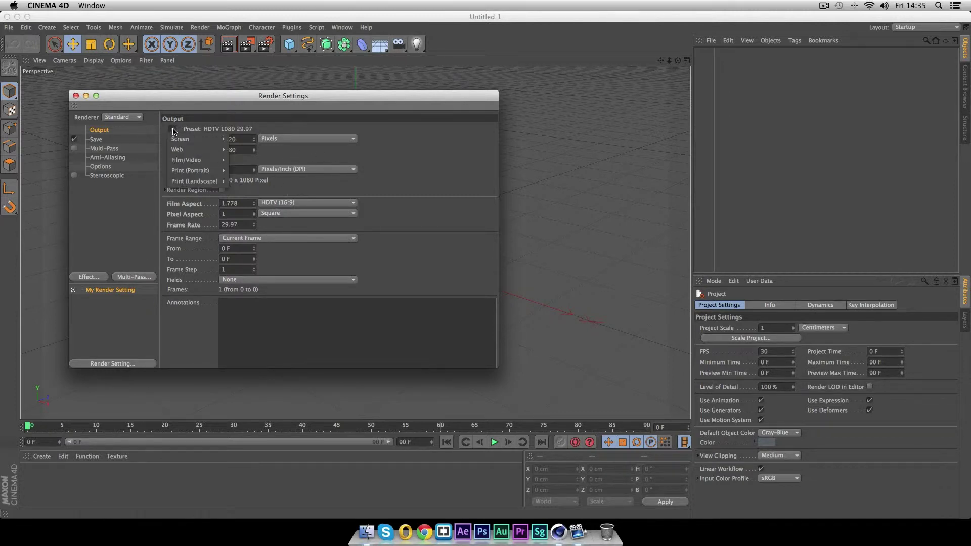
mouse_move(210, 161)
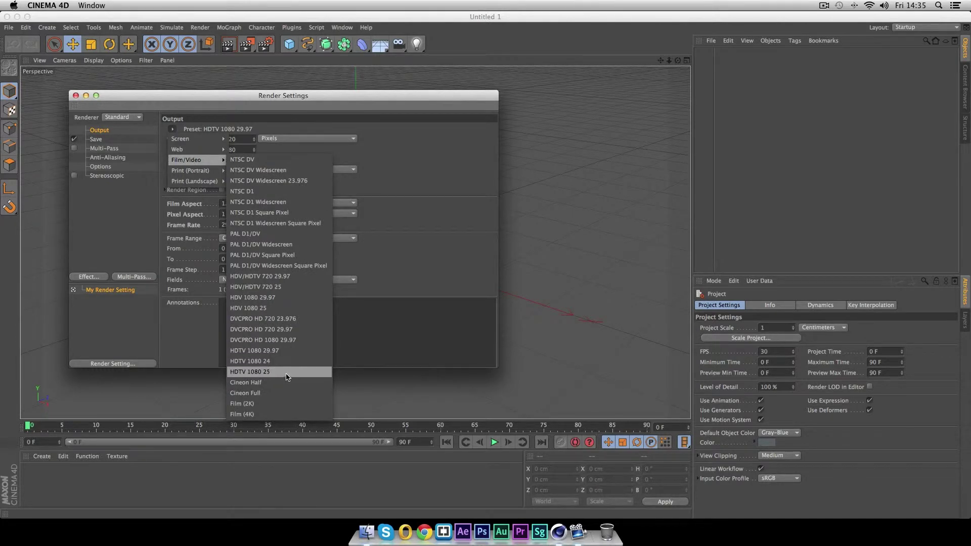
left_click(283, 351)
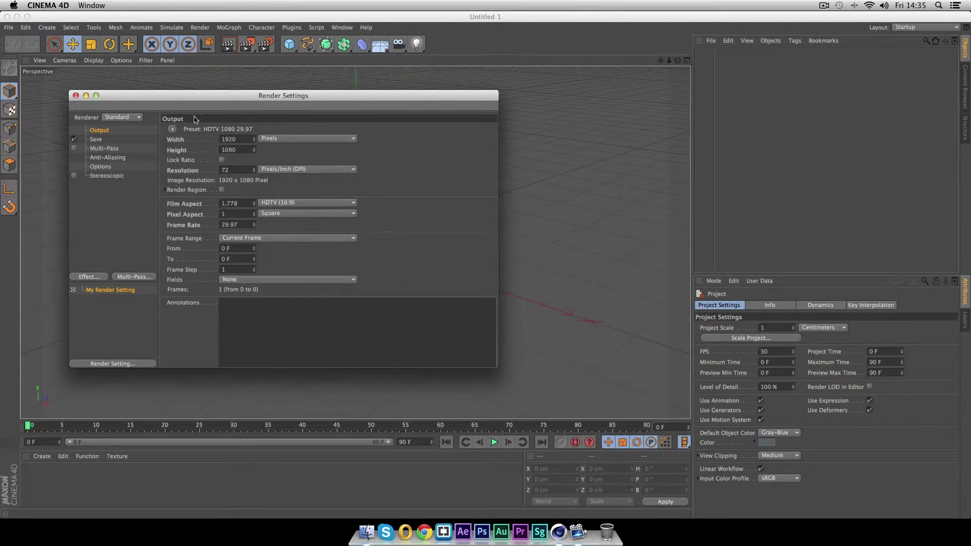
left_click(76, 97)
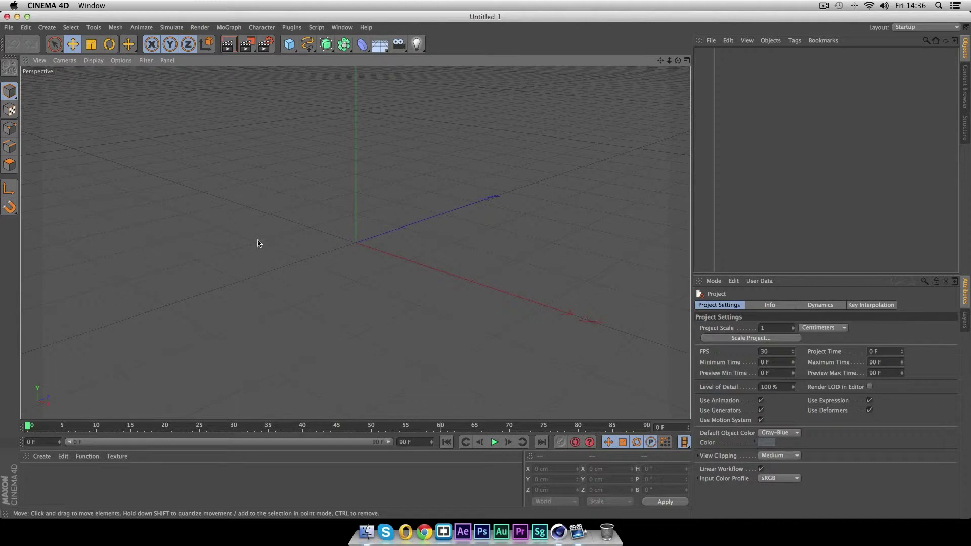
Step: Add a cube primitive and raise it along the Y axis to about 216 cm
left_click_drag(277, 250, 374, 183, "alt")
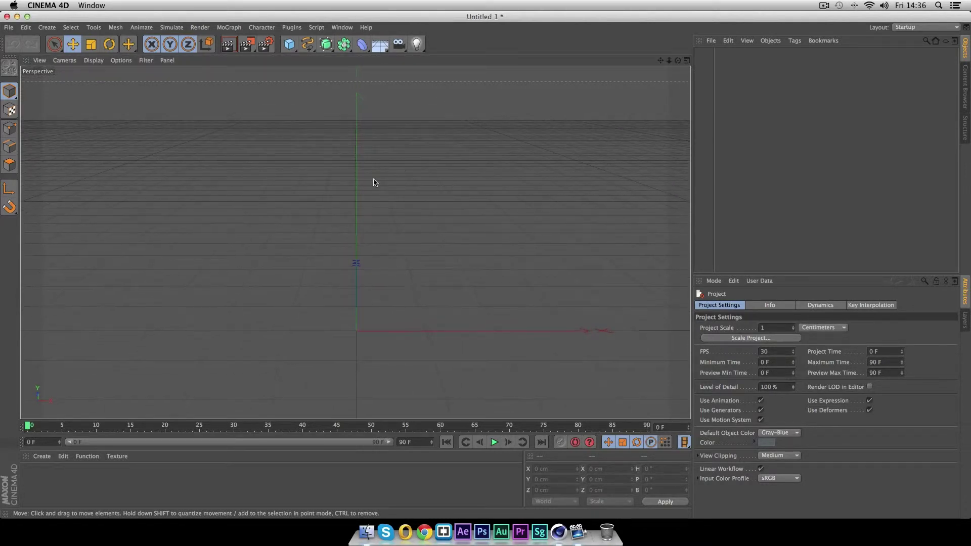
left_click(289, 45)
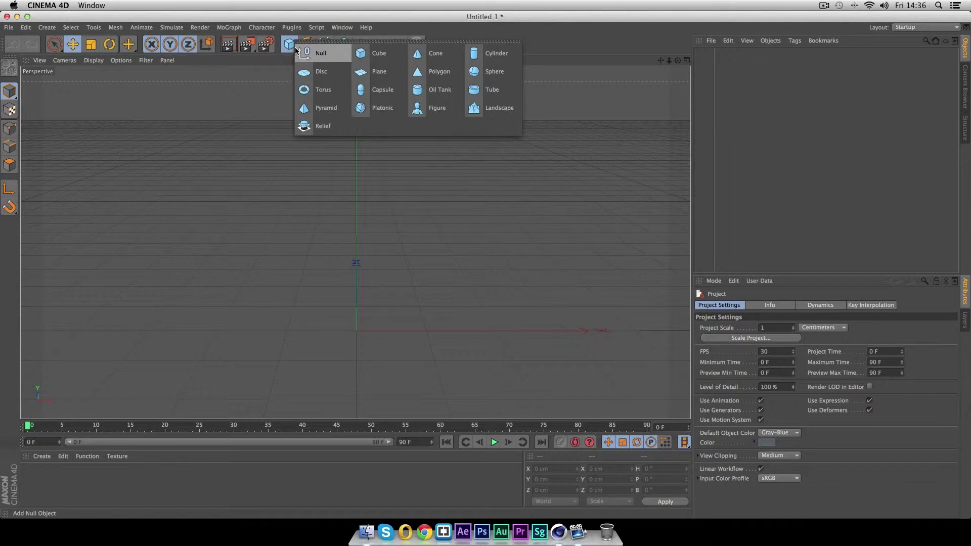
left_click(379, 54)
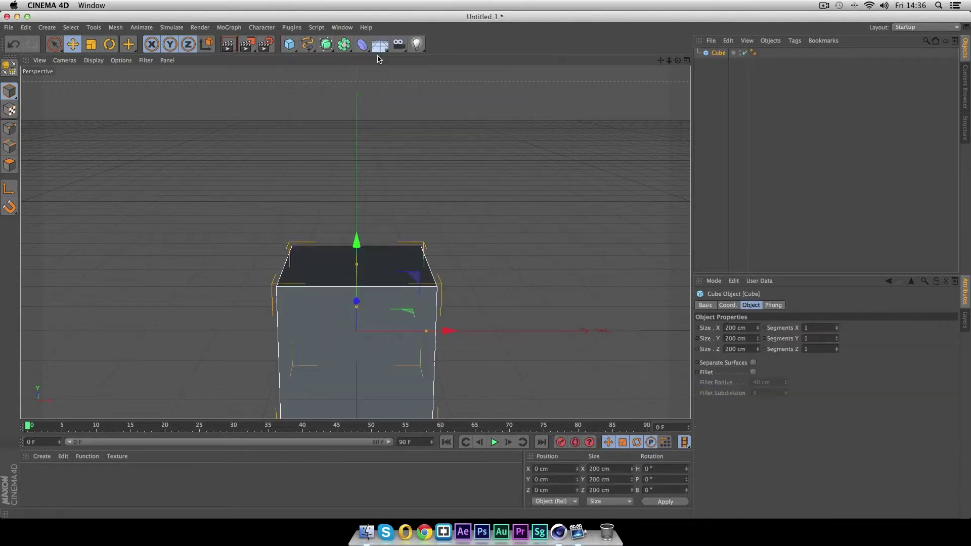
left_click_drag(359, 233, 365, 91)
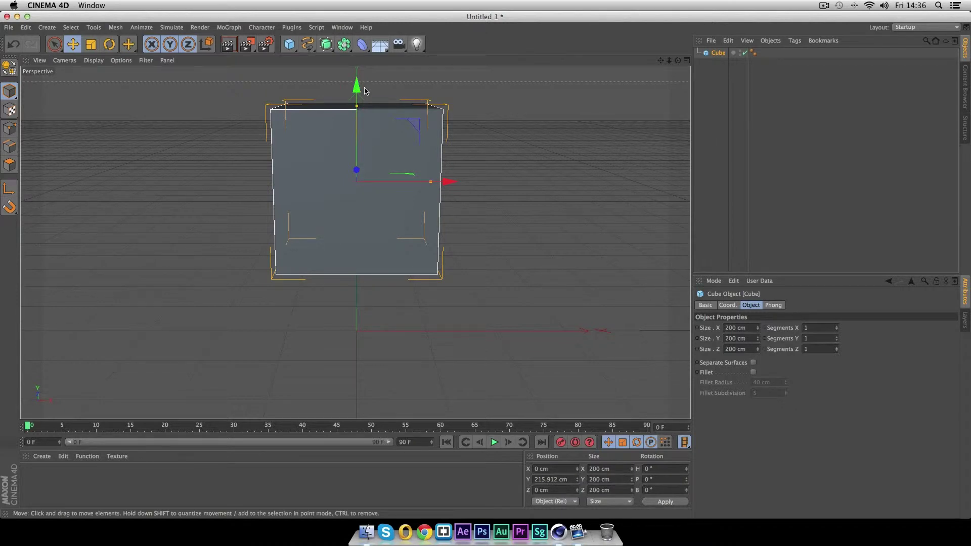
Step: Convert the cube to an editable polygon object and set its Y size to 22 cm
key("c")
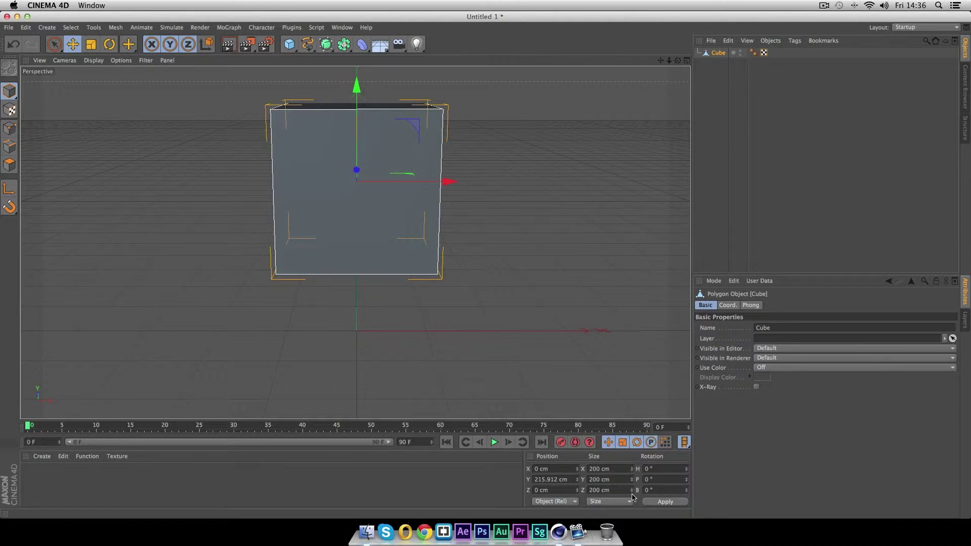
left_click(595, 479)
type("22")
key("Return")
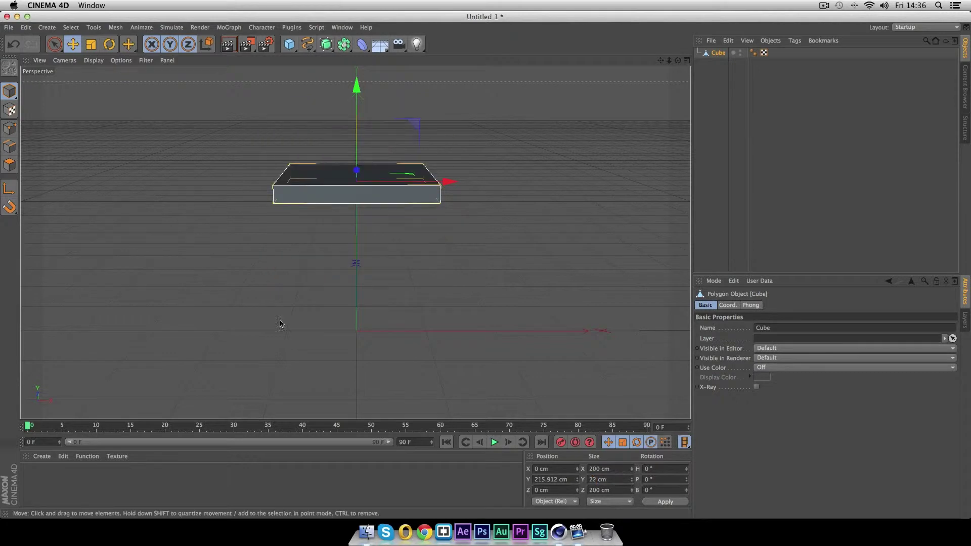
left_click_drag(393, 320, 411, 286, "alt")
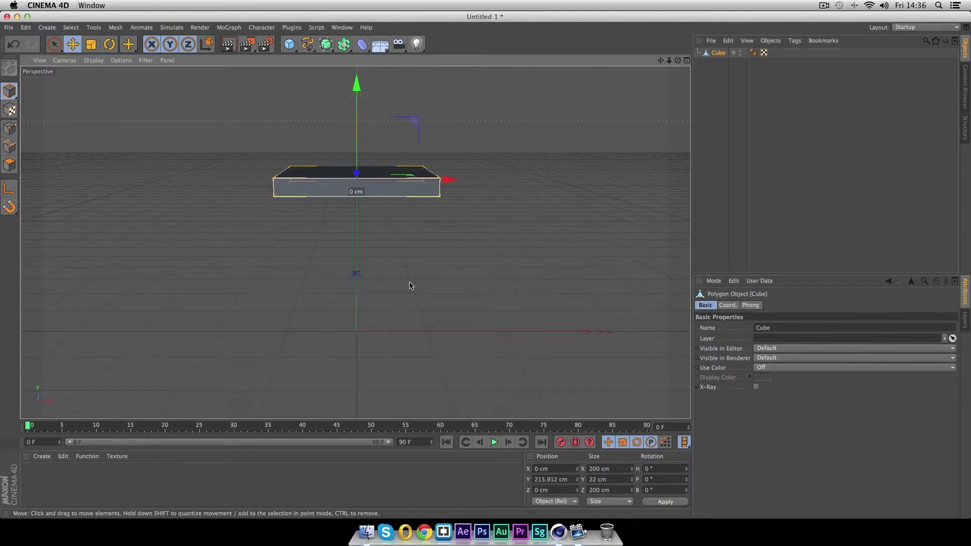
Step: Set the flattened cube's Z size to 105 cm
double_click(593, 490)
type("10")
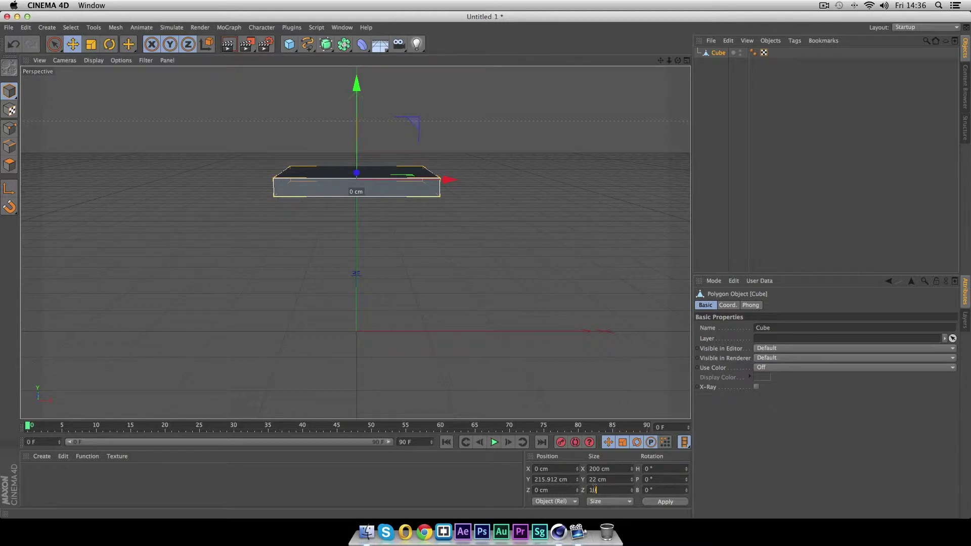
type("5")
key("Return")
left_click_drag(434, 397, 618, 384, "alt")
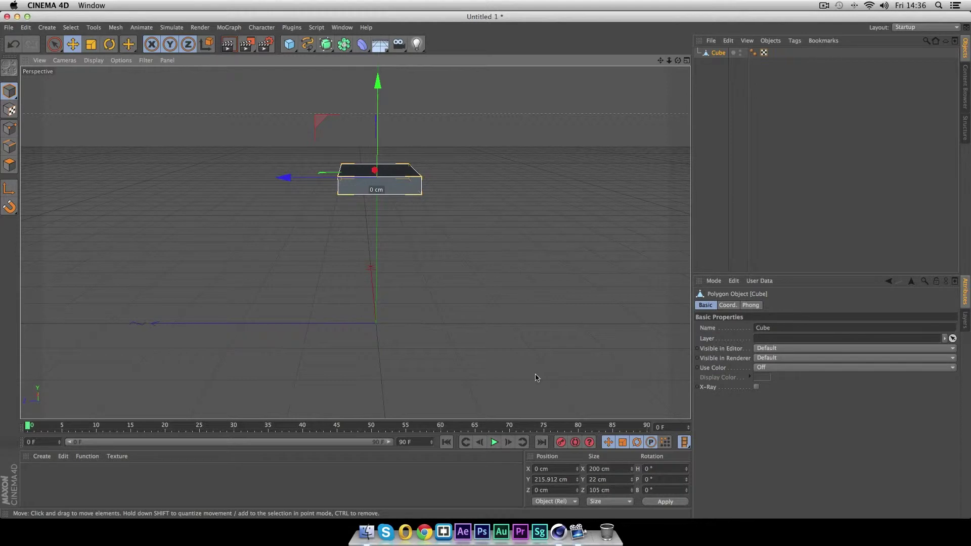
left_click_drag(563, 326, 380, 328, "alt")
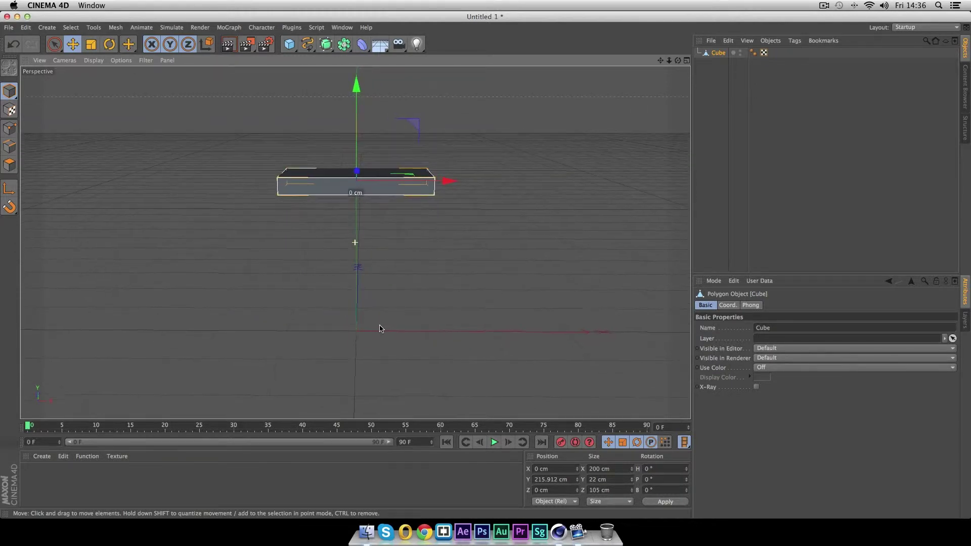
Step: Duplicate the flat block straight down along the Y axis, placing the copy at a height of about 133 cm
scroll(381, 330, "down", 3)
middle_click_drag(403, 350, 414, 320, "alt")
left_click_drag(413, 320, 423, 350, "alt")
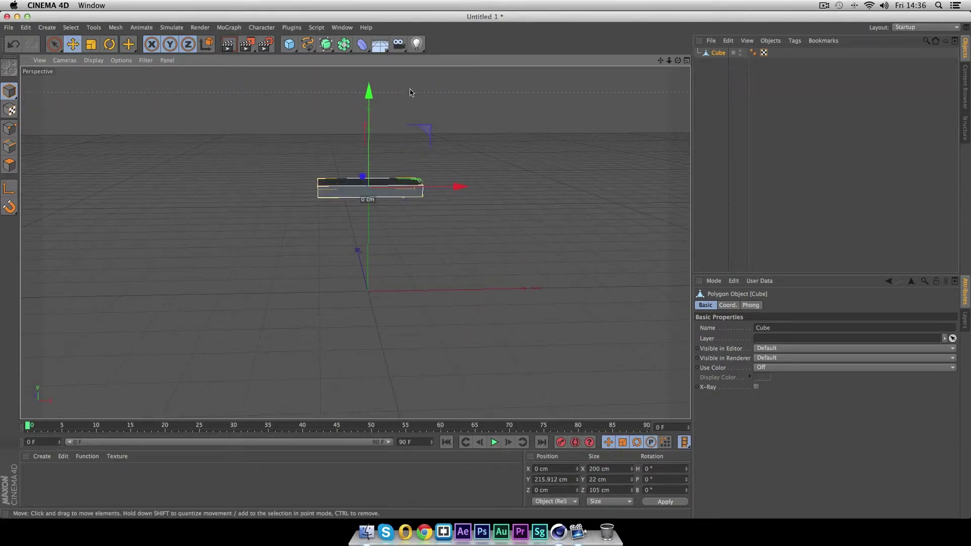
left_click_drag(369, 91, 372, 140, "ctrl")
Step: Rotate the lower copy in 90° turns until it stands upright on edge, perpendicular to the upper block
key("r")
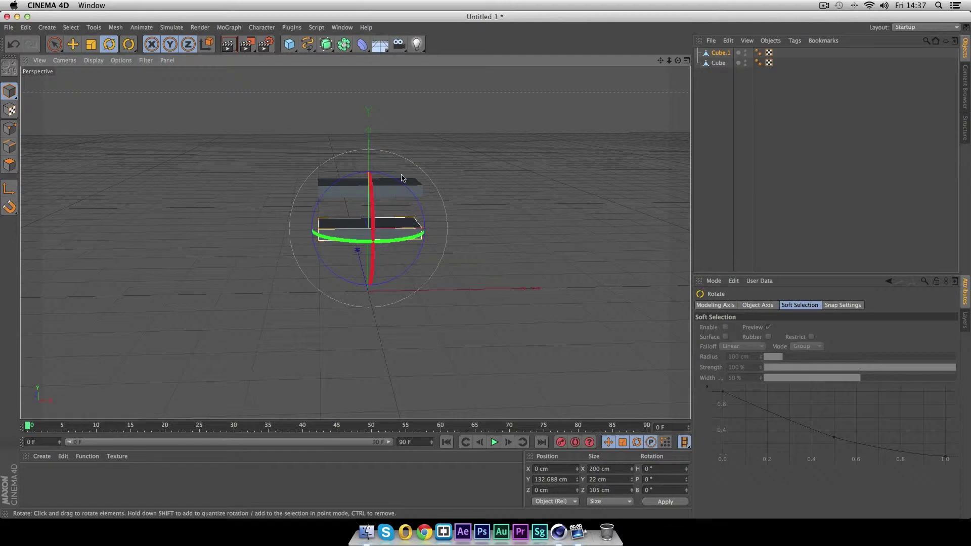
left_click_drag(426, 215, 299, 245)
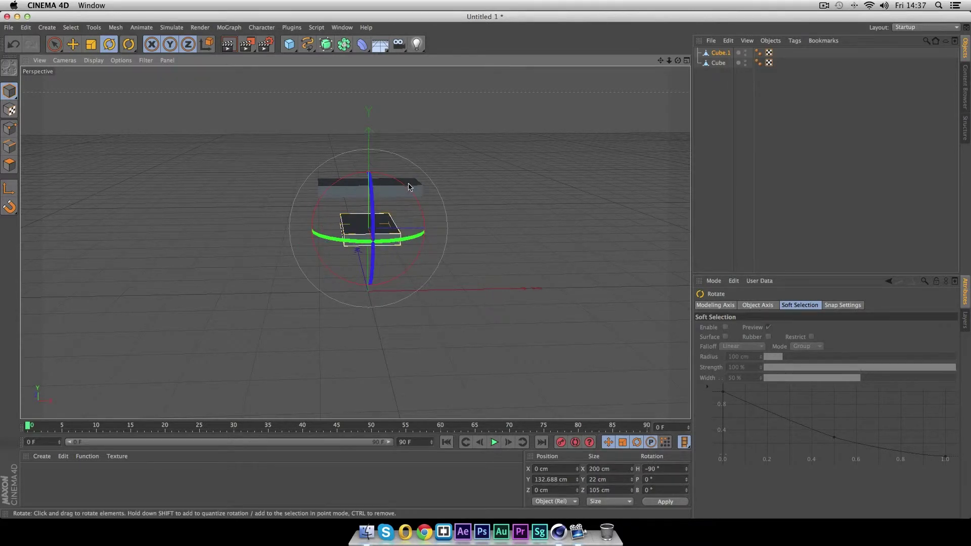
left_click_drag(405, 189, 422, 277)
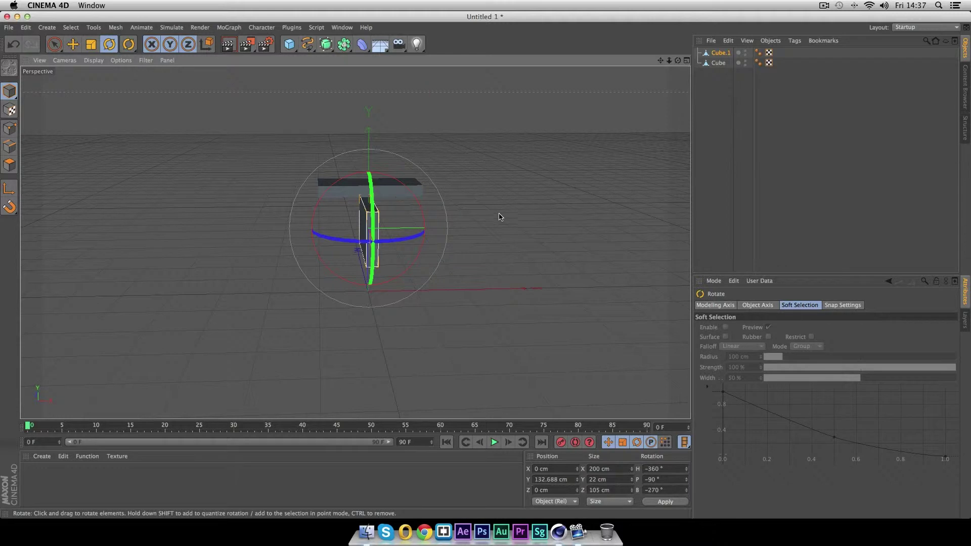
Step: Raise the upright block to a Y position of about 153 cm so its top edge meets the upper block's underside
left_click_drag(484, 286, 650, 279, "alt")
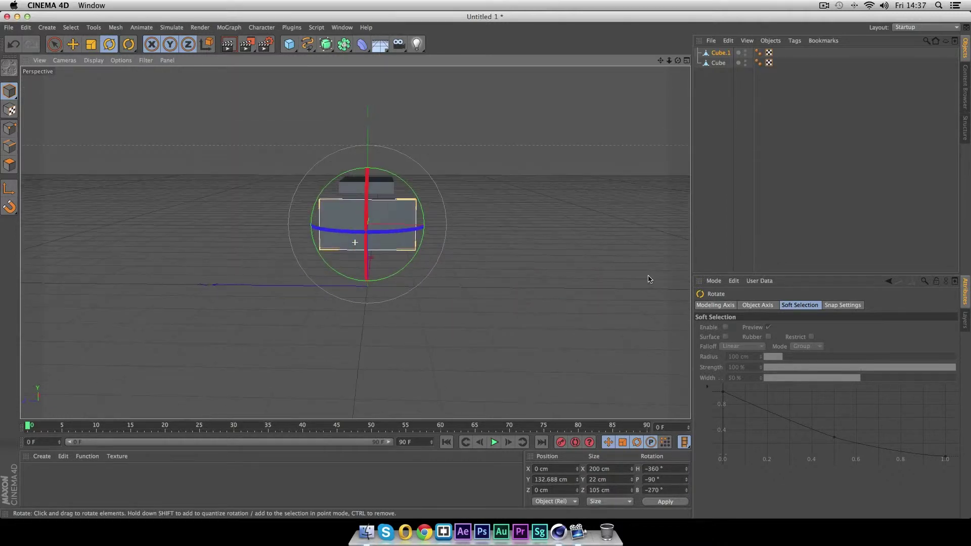
key("e")
left_click_drag(368, 276, 369, 303)
scroll(403, 186, "up", 5)
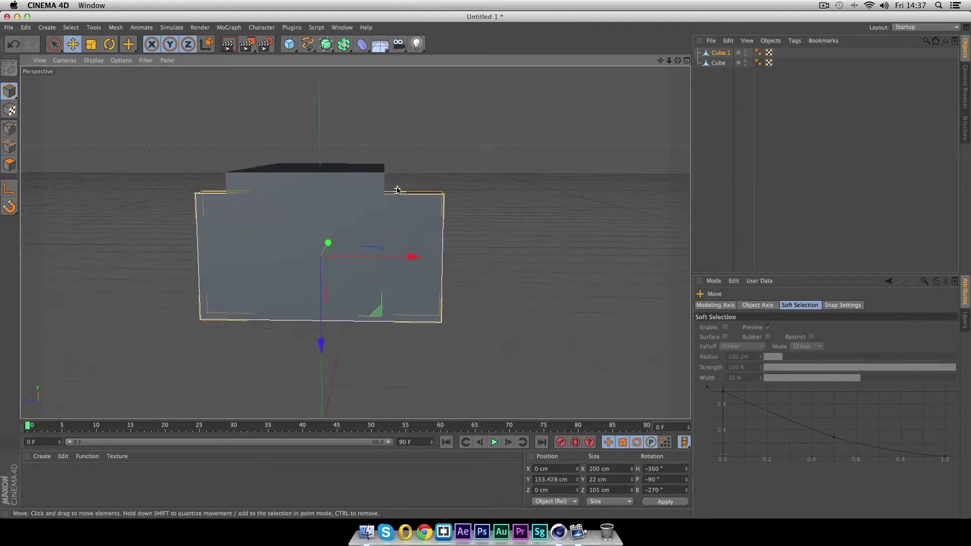
left_click_drag(555, 200, 368, 195, "alt")
scroll(368, 195, "up", 3)
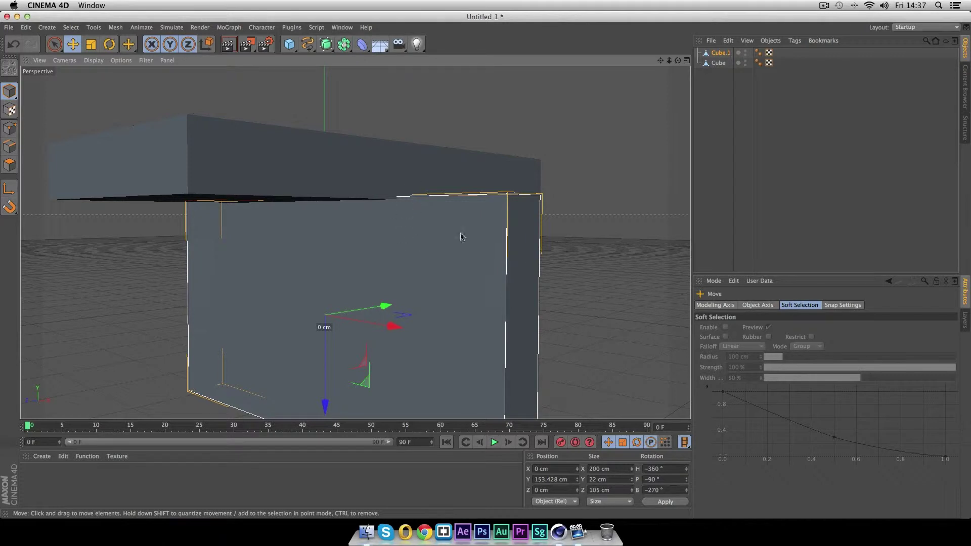
scroll(522, 260, "down", 5)
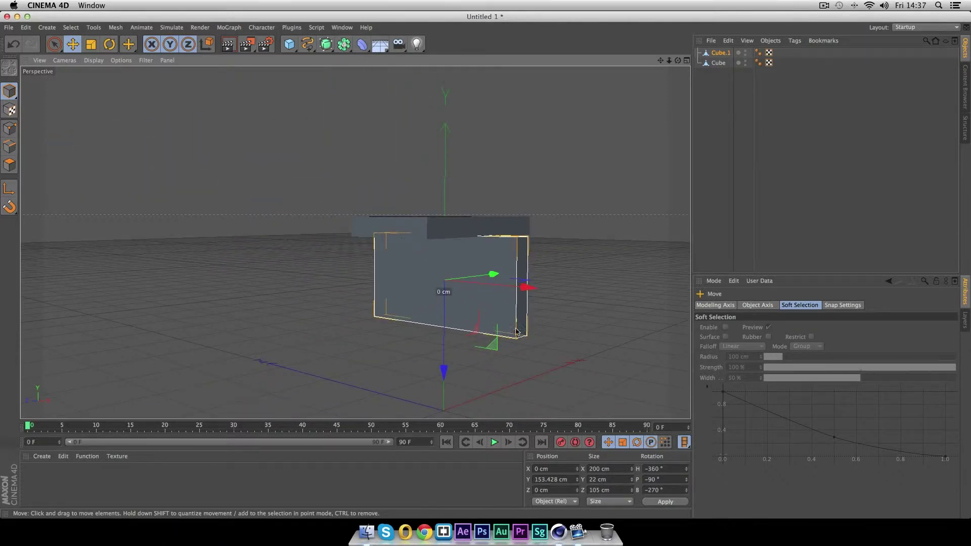
Step: Scale the upright block along its X axis to about 104 cm to match the upper block's depth, and deselect it
left_click_drag(662, 322, 354, 243, "alt")
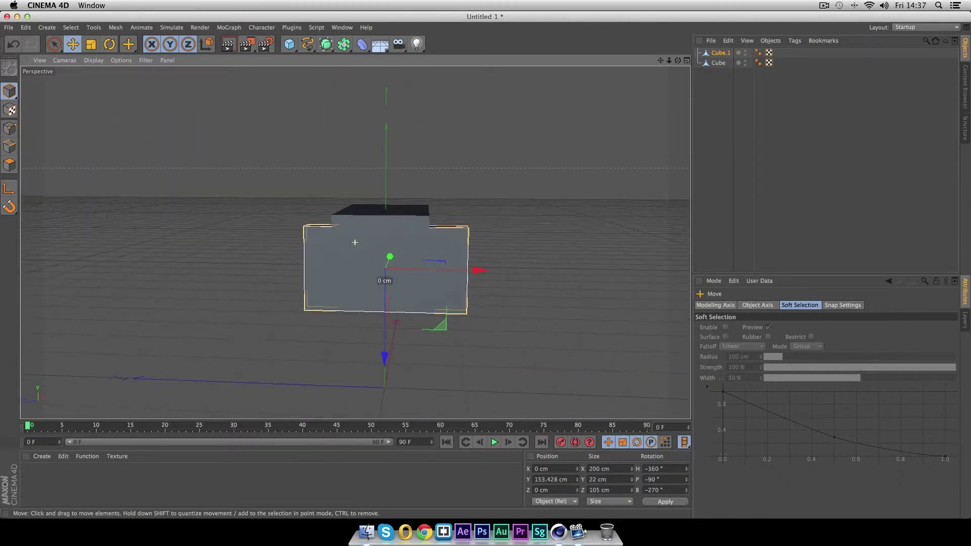
key("t")
left_click_drag(476, 270, 433, 269)
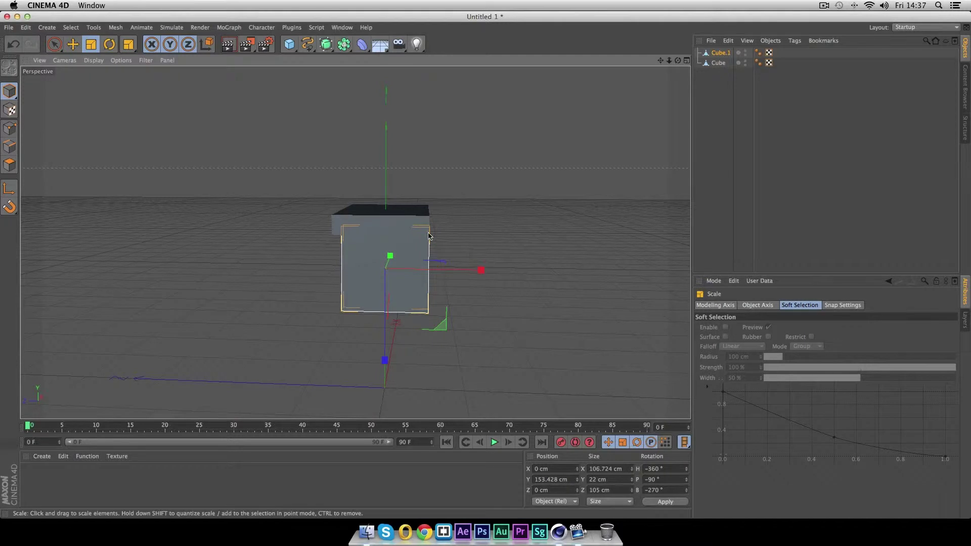
scroll(429, 244, "up", 4)
left_click_drag(508, 246, 369, 238, "alt")
scroll(588, 247, "up", 2)
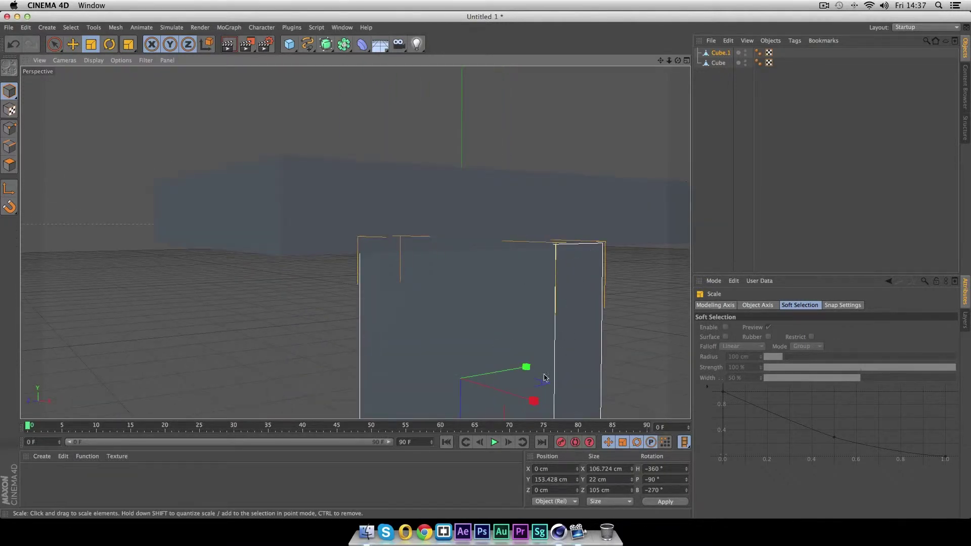
left_click_drag(535, 402, 531, 400)
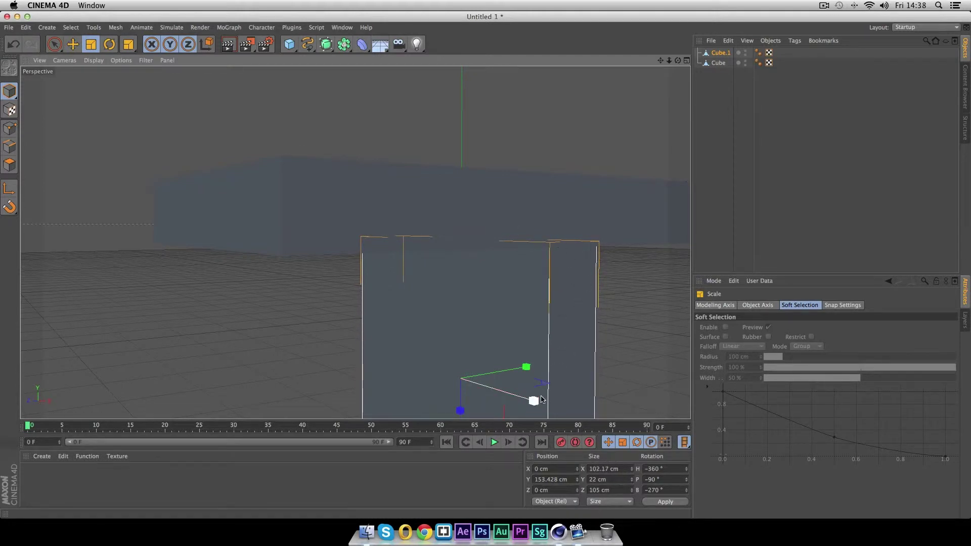
left_click_drag(530, 403, 531, 404)
scroll(527, 359, "down", 5)
left_click(611, 338)
left_click_drag(644, 347, 470, 230, "alt")
scroll(519, 247, "down", 4)
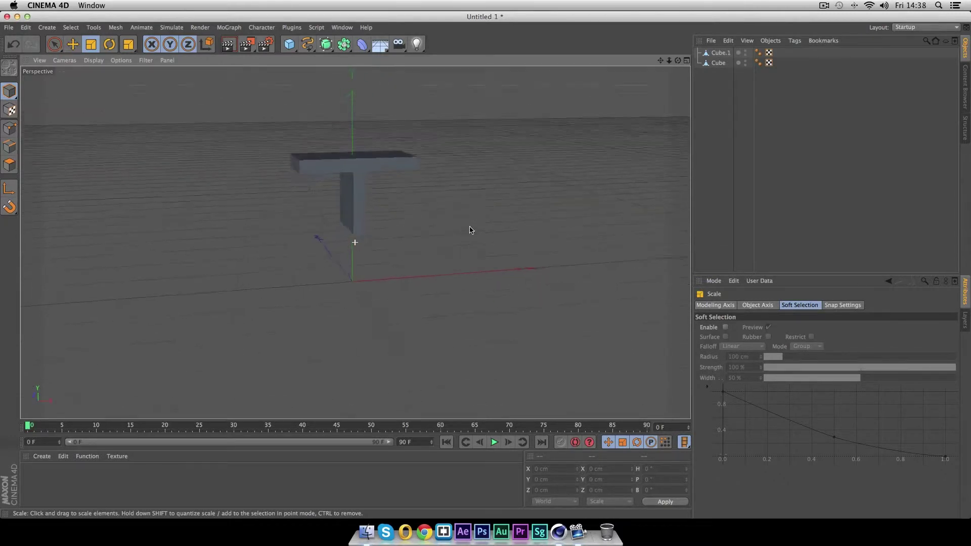
Step: Rename the upright block Cube.1 to Zipper
left_click(721, 53)
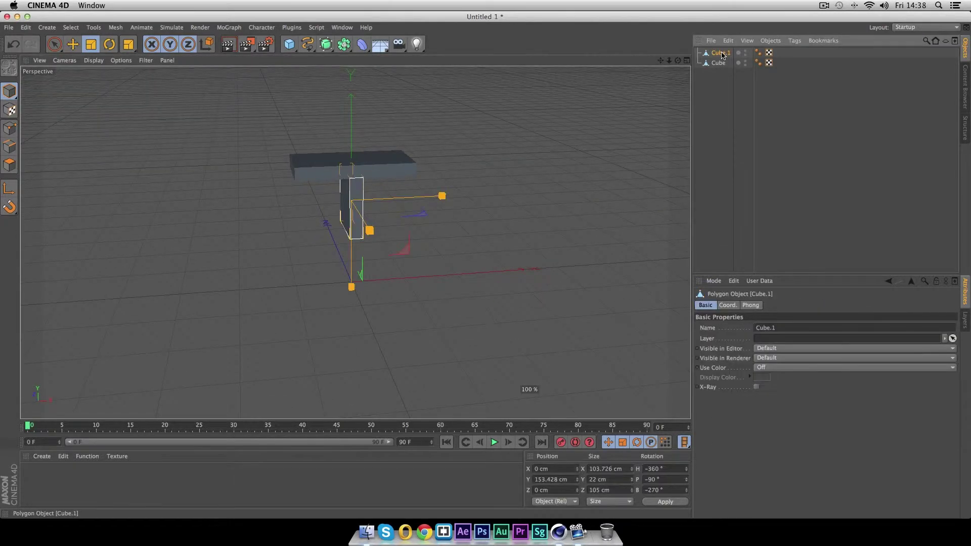
double_click(722, 54)
type("2")
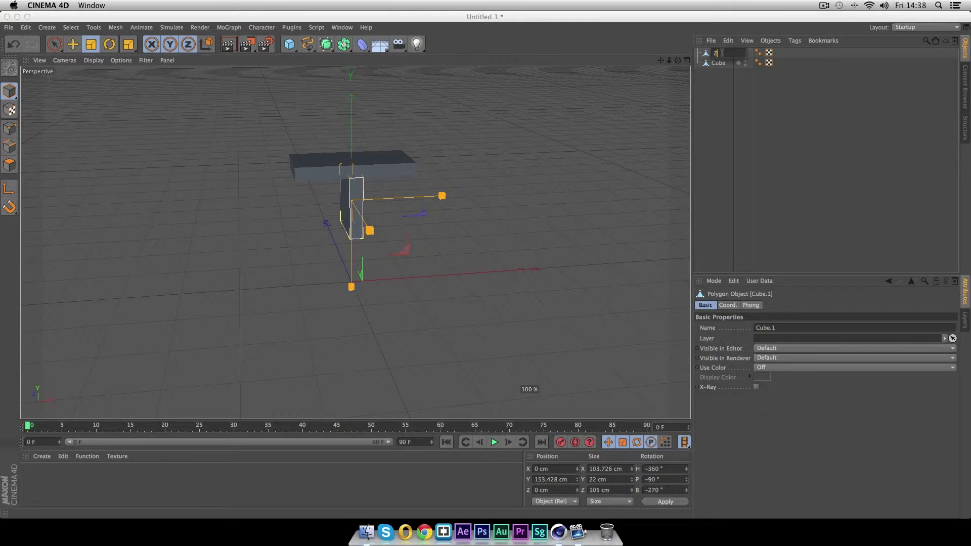
type("ipper")
key("Return")
Step: Rename the horizontal block Cube to Belt
left_click(723, 65)
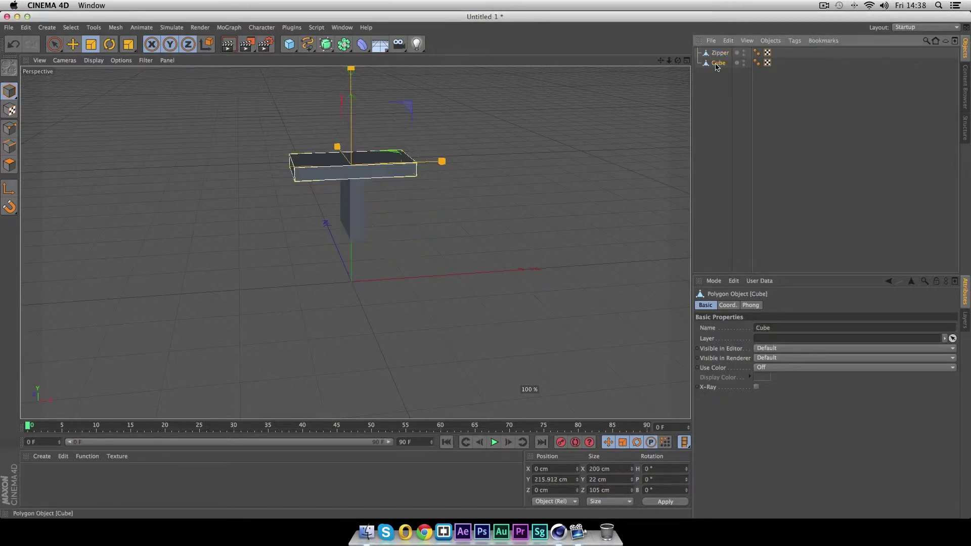
double_click(721, 64)
type("Belt")
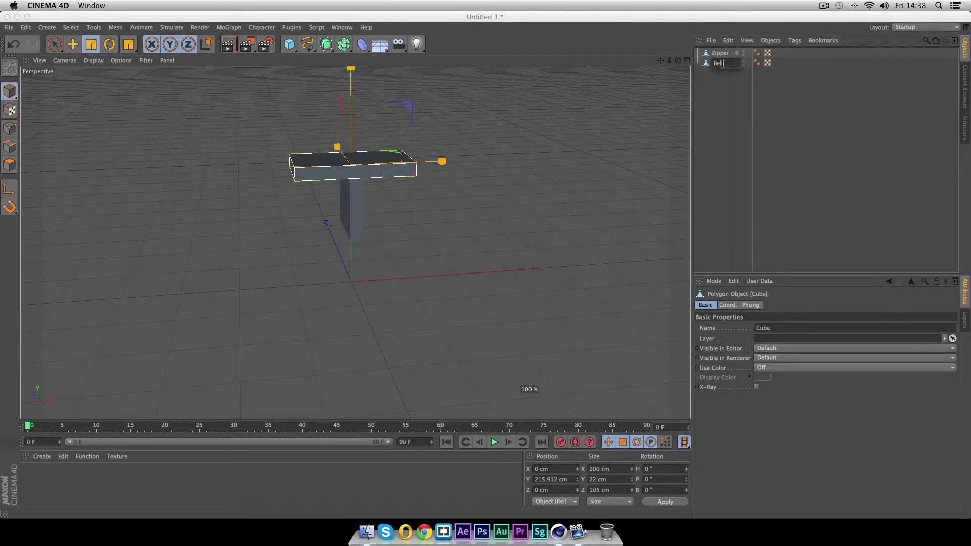
key("Return")
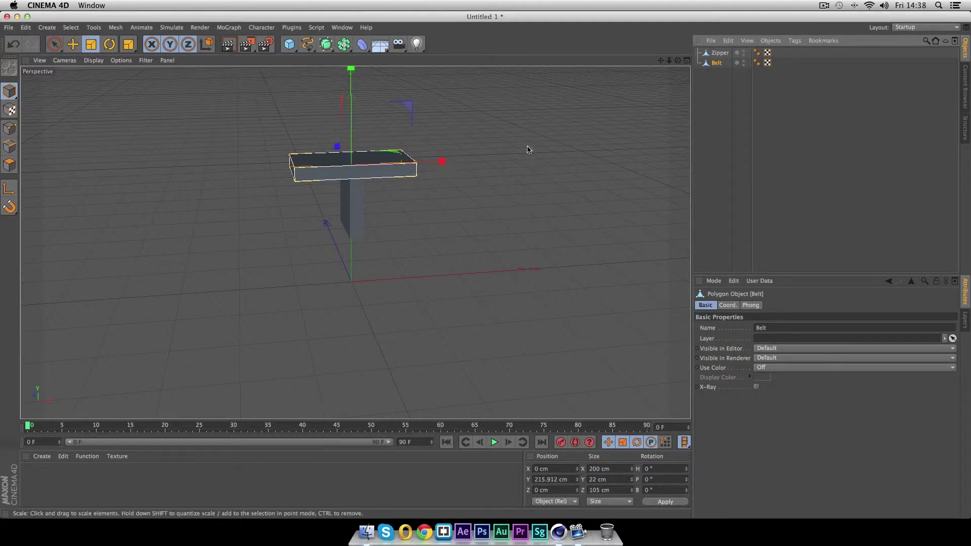
Step: Select both Zipper and Belt and raise them together along the Y axis to about 322 cm
left_click(720, 52, "shift")
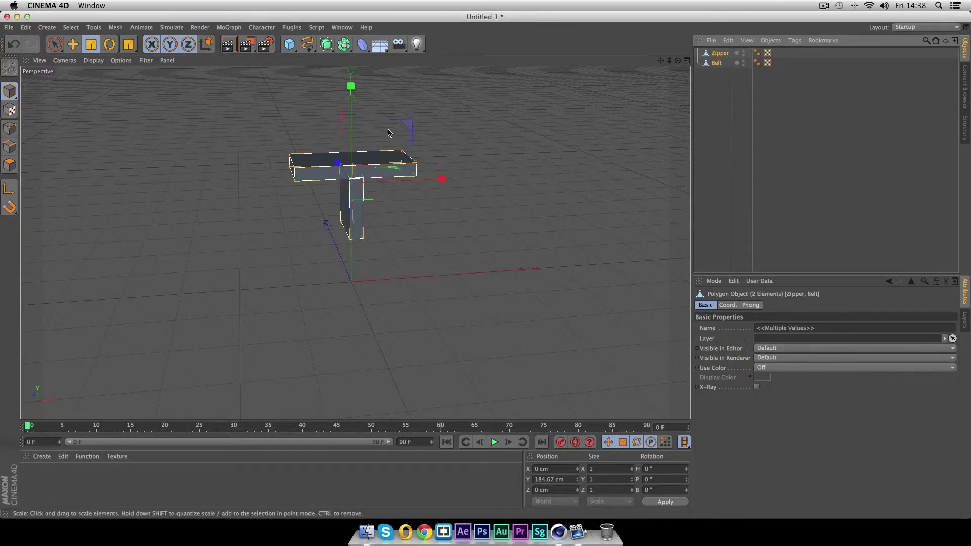
key("e")
left_click_drag(356, 179, 355, 98)
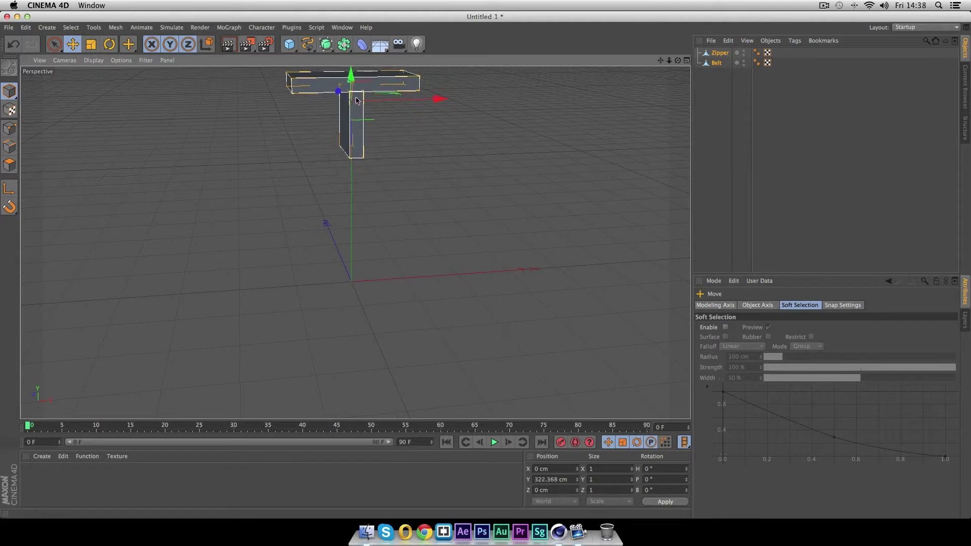
Step: Deselect the Zipper and Belt, add a new cube at the origin, and make it editable
left_click_drag(427, 234, 622, 202, "alt")
left_click(575, 223)
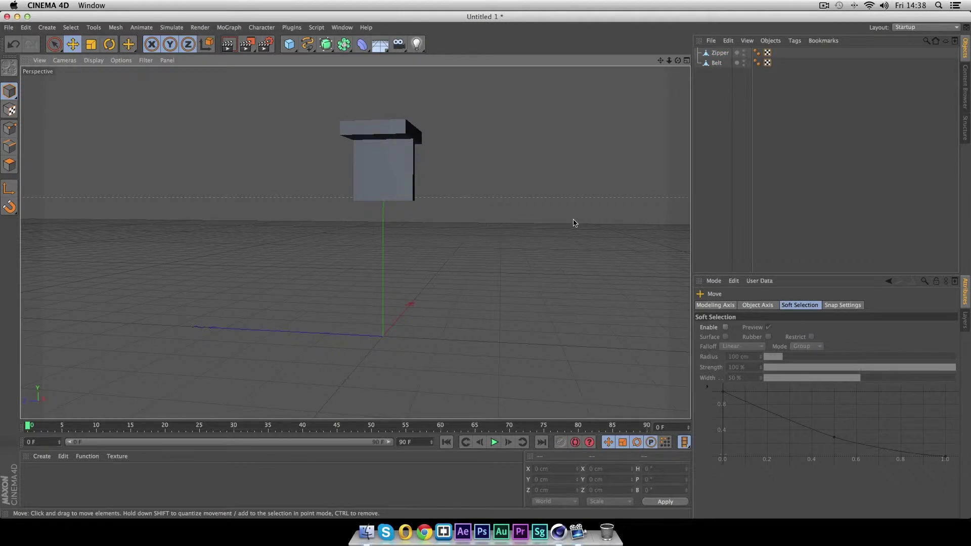
left_click_drag(563, 251, 414, 266, "alt")
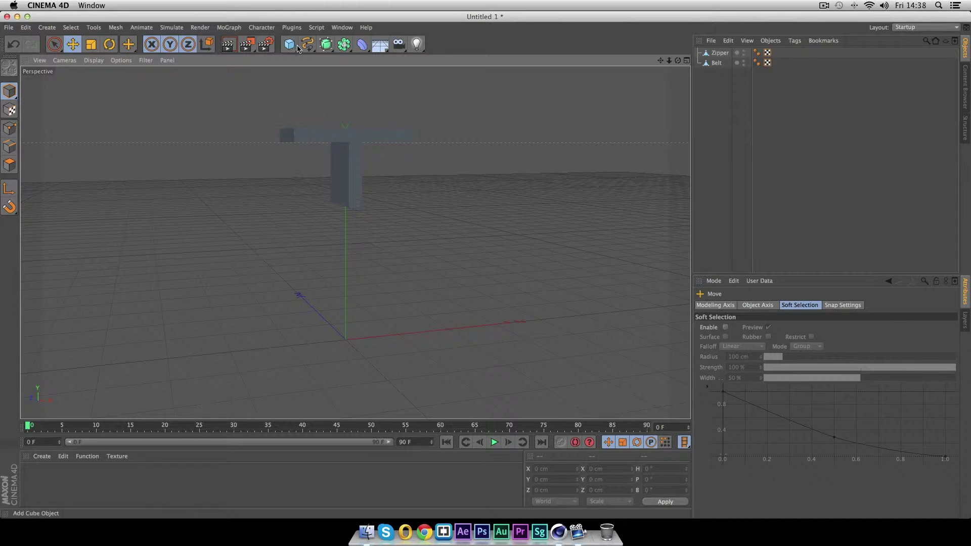
left_click_drag(289, 45, 382, 49)
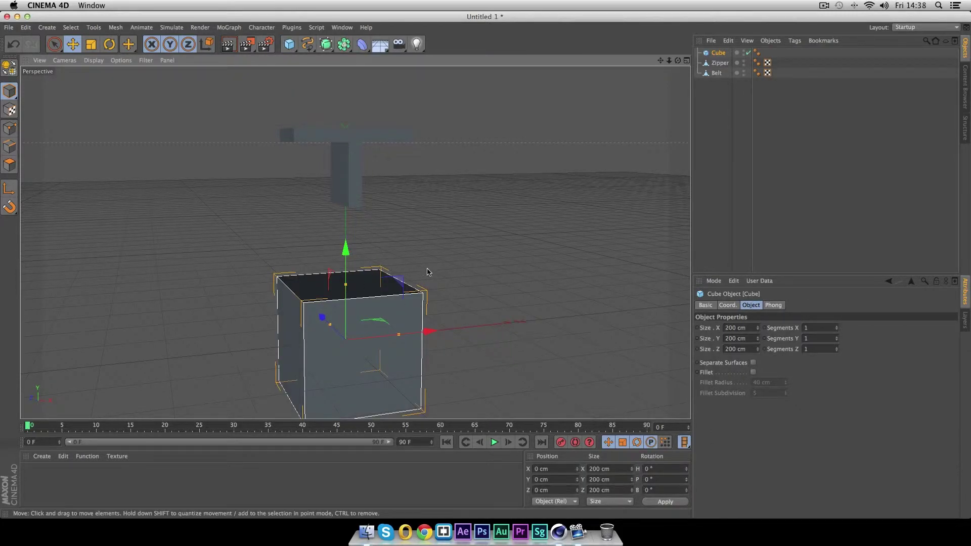
key("c")
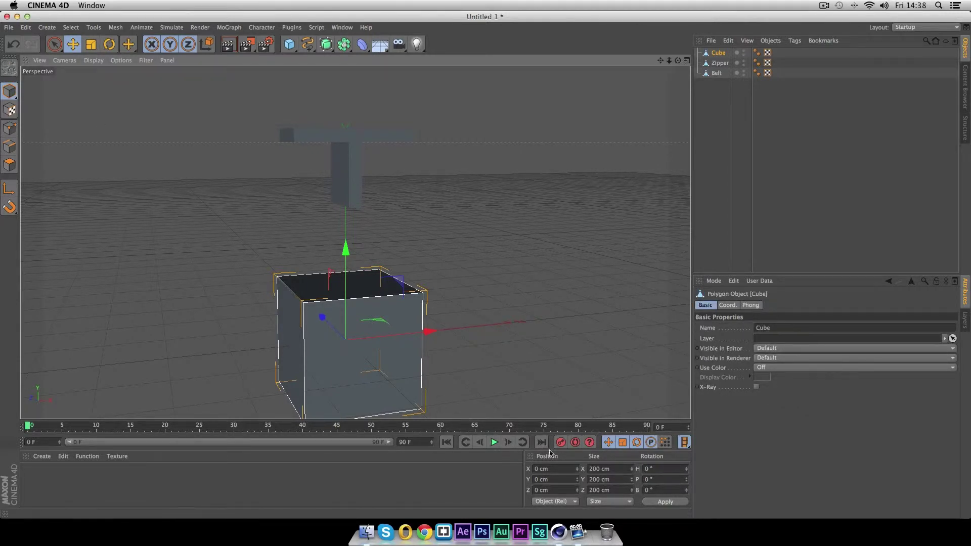
Step: Set the new cube's size to 86.7 cm in X and 99.8 cm in Z
left_click(602, 472)
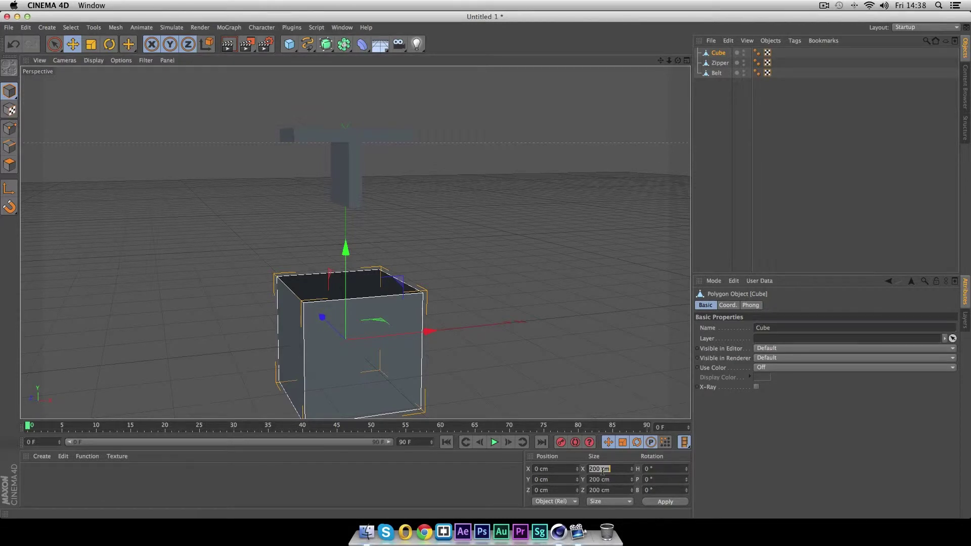
type("86.7")
key("Return")
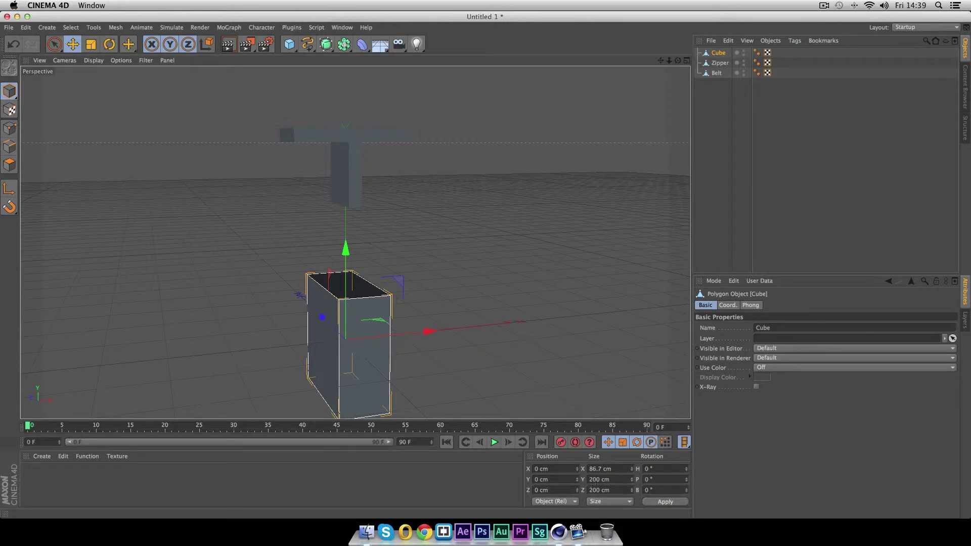
left_click(597, 490)
type("99.8")
key("Return")
Step: Position the cube just under the Belt on the Zipper's negative X side, at about X -56 cm and Y 240 cm
left_click_drag(349, 240, 341, 71)
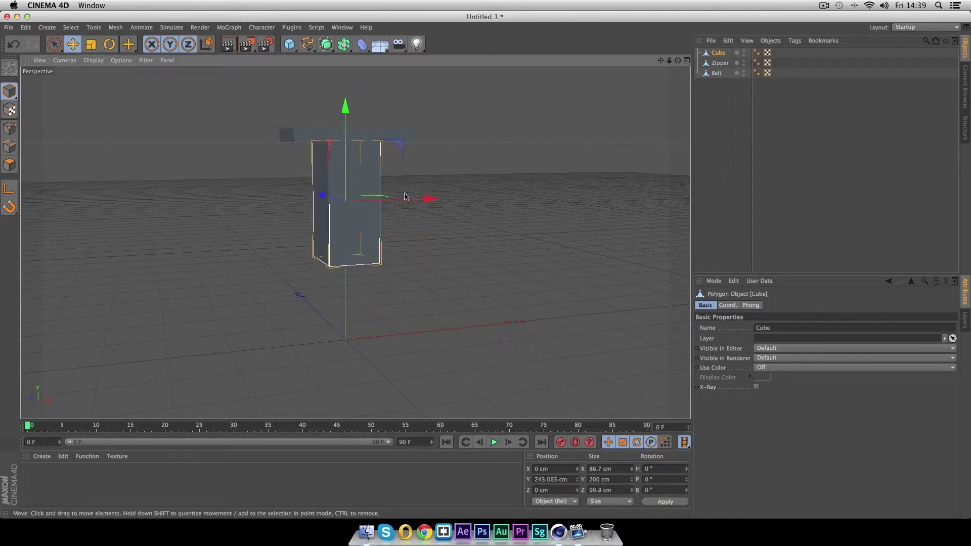
left_click_drag(429, 199, 444, 182)
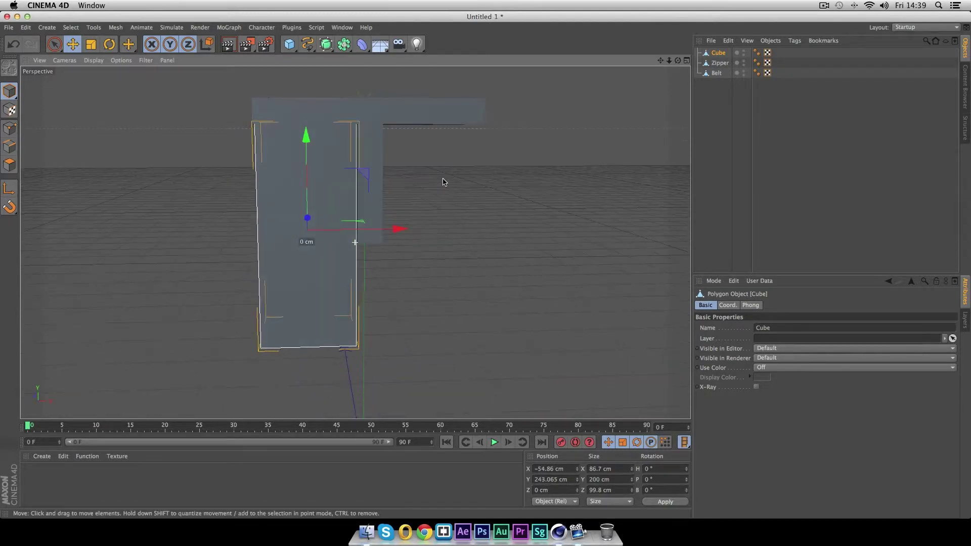
left_click_drag(306, 135, 307, 145)
left_click_drag(397, 230, 397, 232)
scroll(336, 147, "up", 5)
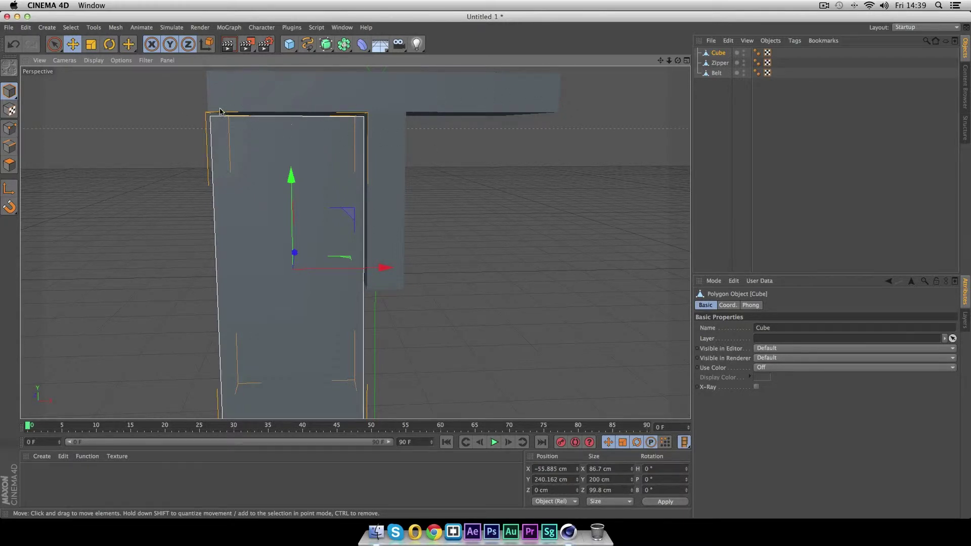
scroll(419, 276, "down", 3)
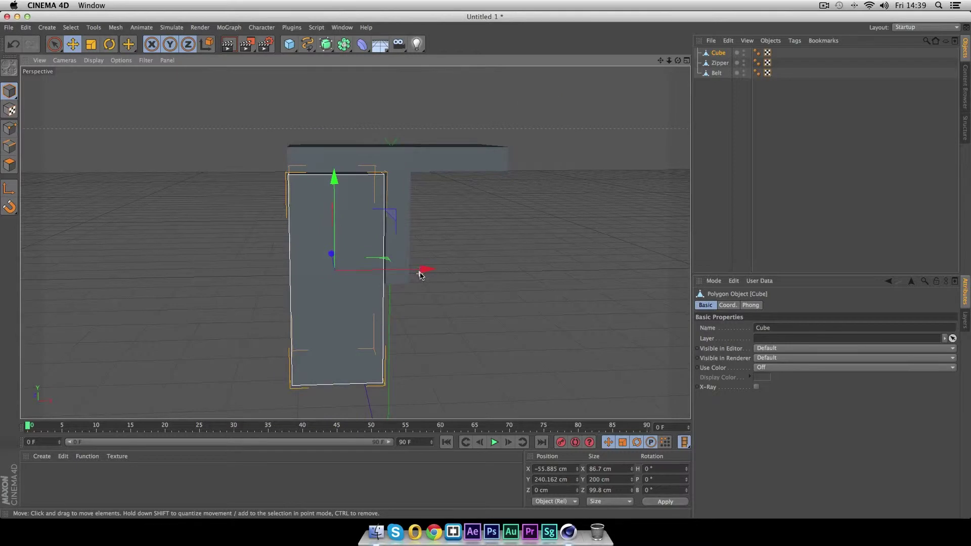
scroll(440, 275, "down", 2)
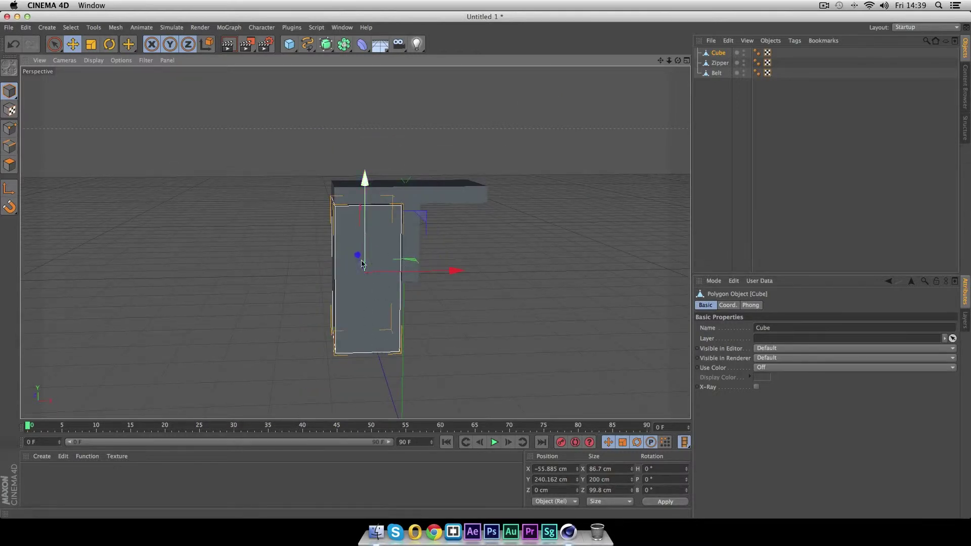
Step: Duplicate the leg block along the X axis to about 57 cm on the other side of the Zipper, and deselect it
left_click_drag(455, 270, 531, 277, "ctrl")
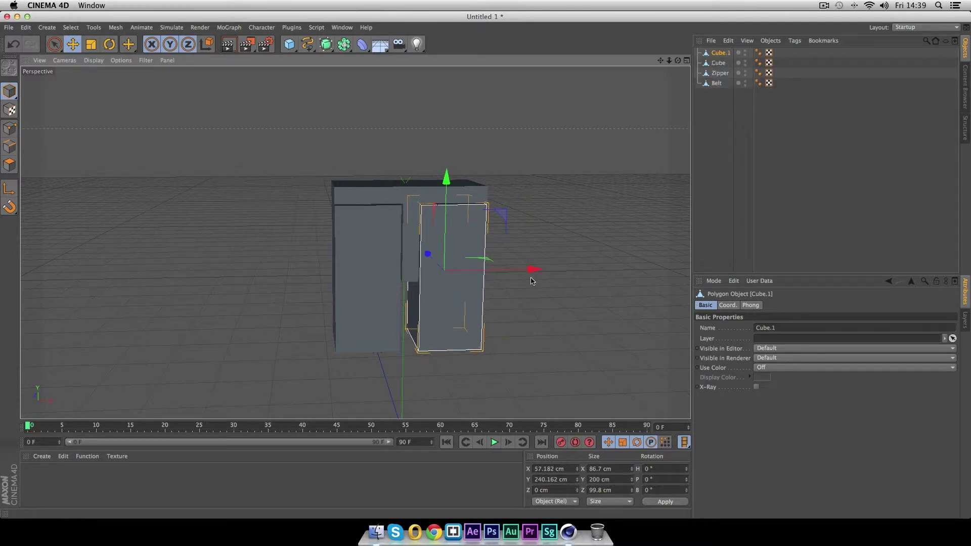
left_click_drag(621, 320, 542, 295)
left_click(616, 320)
scroll(428, 266, "up", 3)
scroll(428, 267, "up", 3)
left_click(428, 267)
left_click_drag(576, 302, 576, 302)
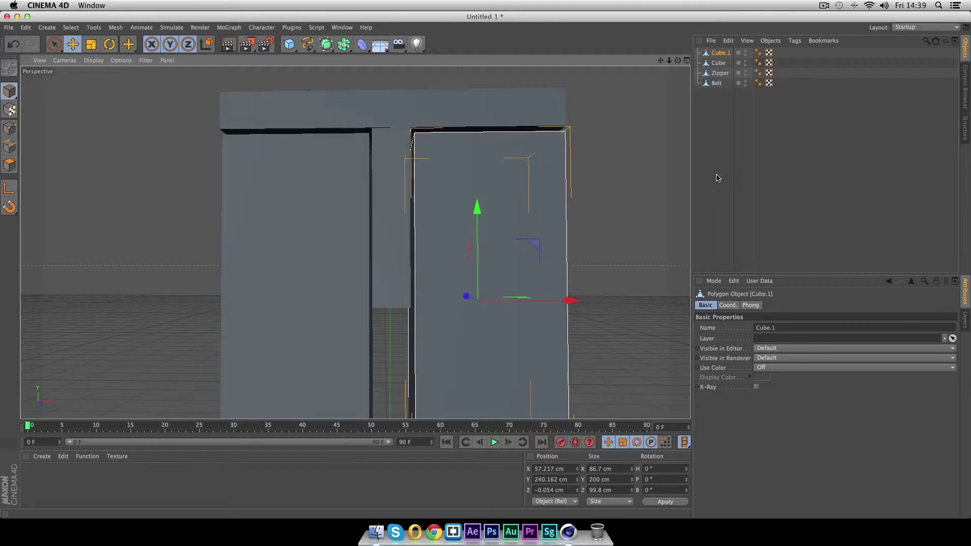
left_click(717, 178)
Step: Nudge the second leg block slightly along negative X to line it up with the Belt's end, and deselect it
left_click_drag(635, 213, 635, 239, "alt")
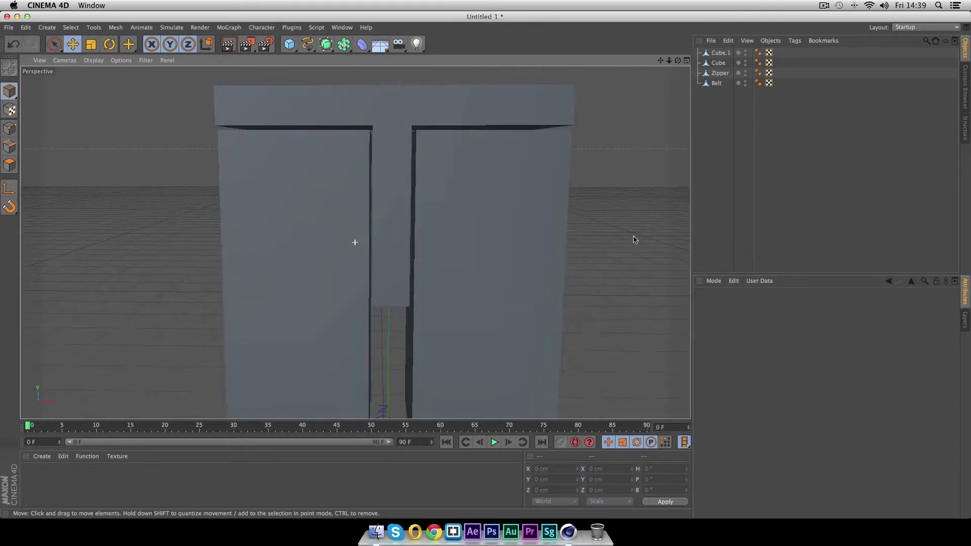
left_click(551, 274)
left_click_drag(577, 287, 564, 284)
left_click(596, 250)
Step: Group the Zipper and both leg blocks under one null, leaving the Belt outside
left_click_drag(596, 249, 639, 248, "alt")
scroll(616, 247, "down", 6)
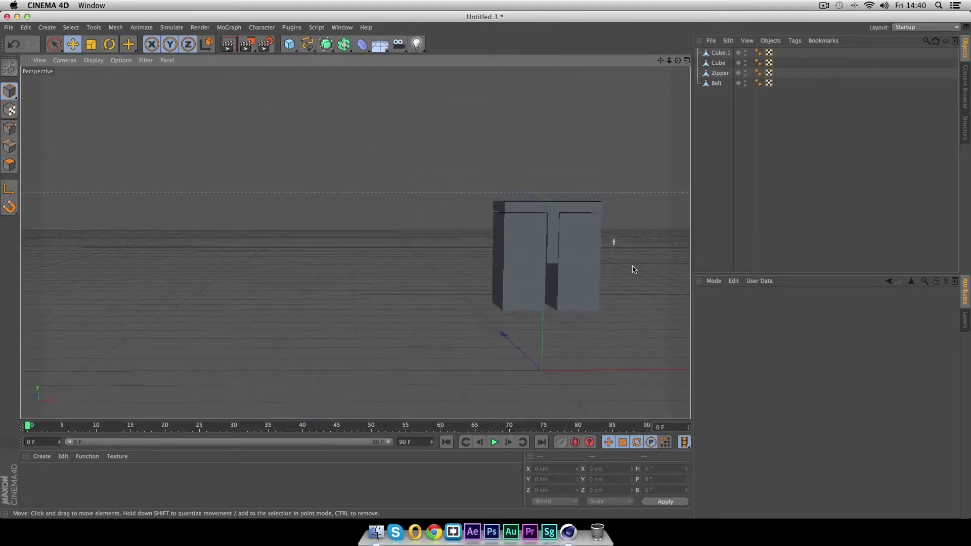
left_click_drag(634, 270, 454, 249, "alt")
mouse_move(466, 184)
left_mouse_down("alt")
mouse_move(564, 232)
mouse_move(617, 213)
mouse_move(471, 219)
mouse_move(476, 198)
left_mouse_up("alt")
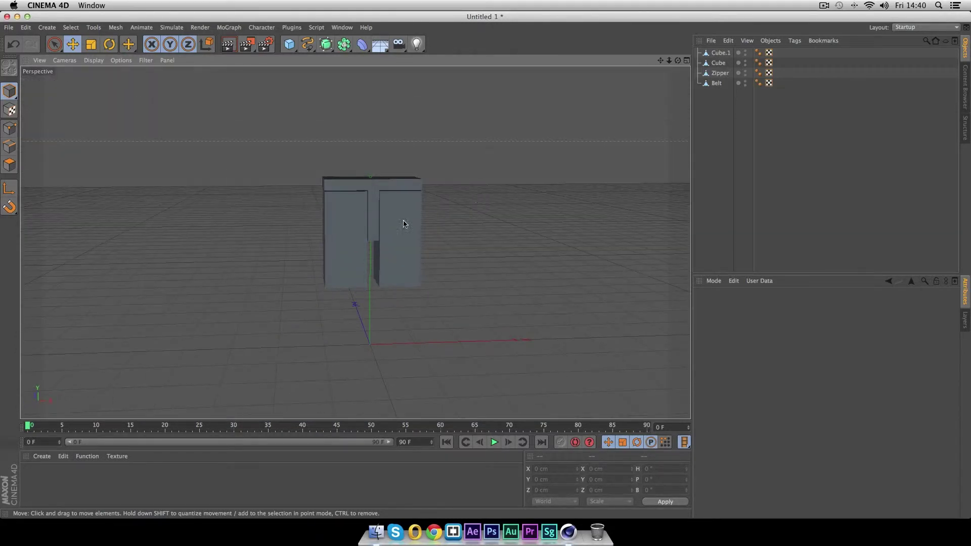
scroll(404, 224, "up", 4)
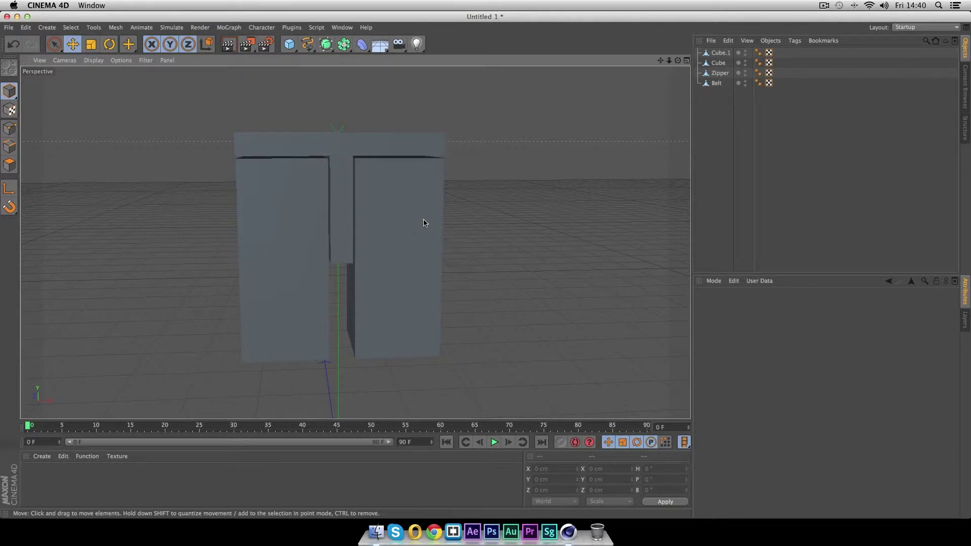
scroll(418, 253, "down", 4)
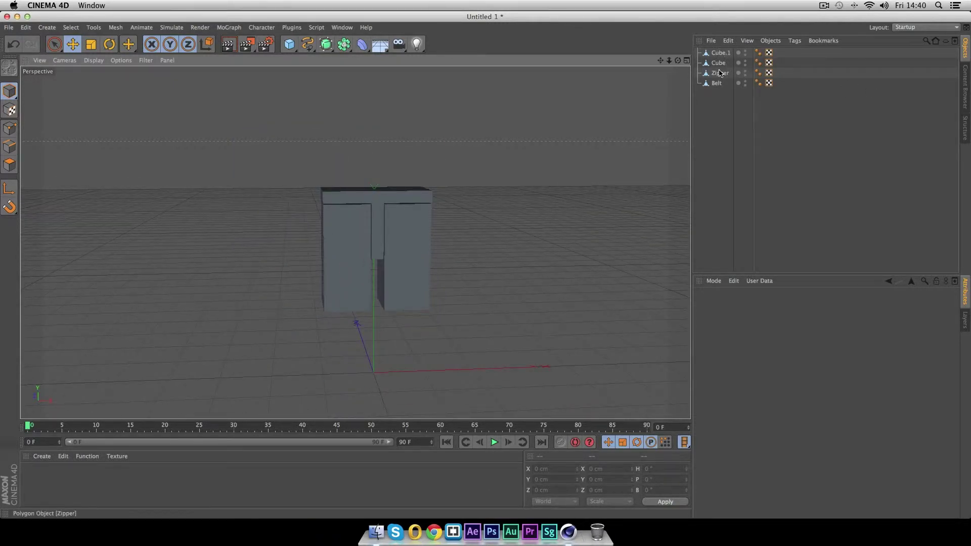
left_click(720, 74)
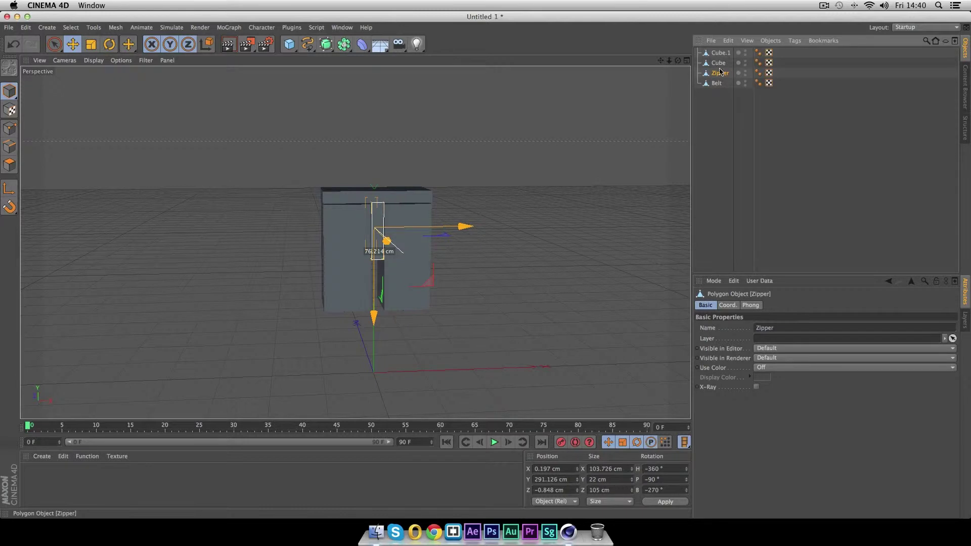
left_click(721, 54, "shift")
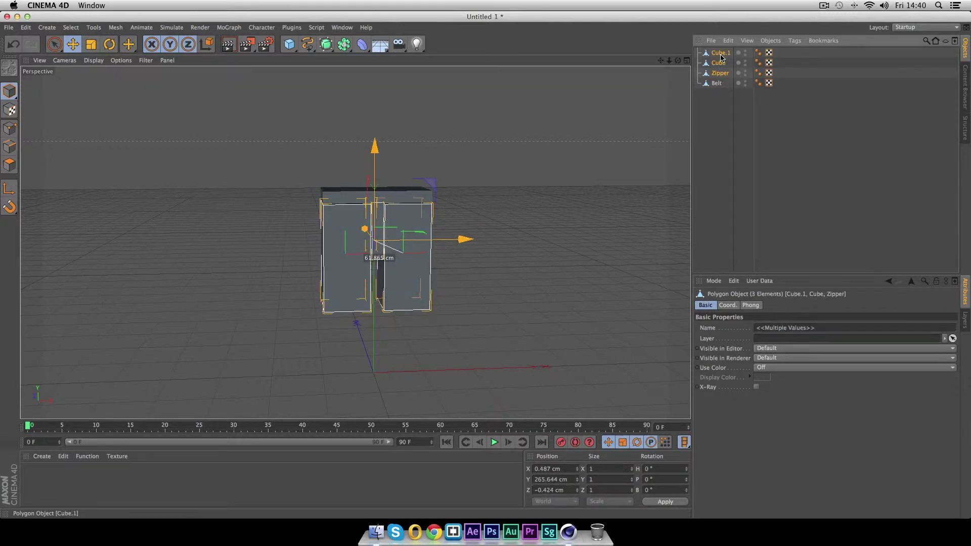
key("alt+g")
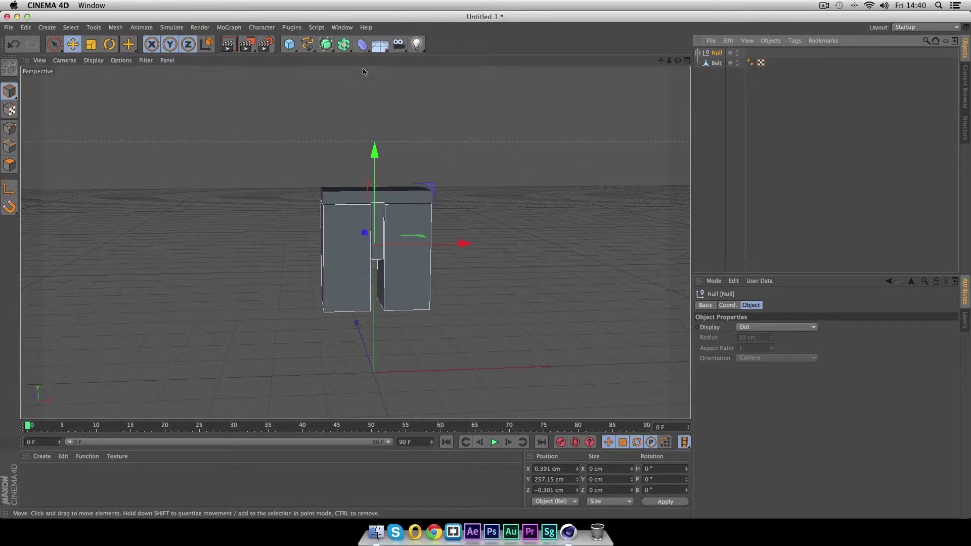
Step: Add a cylinder and set its orientation to +X
left_click(293, 46)
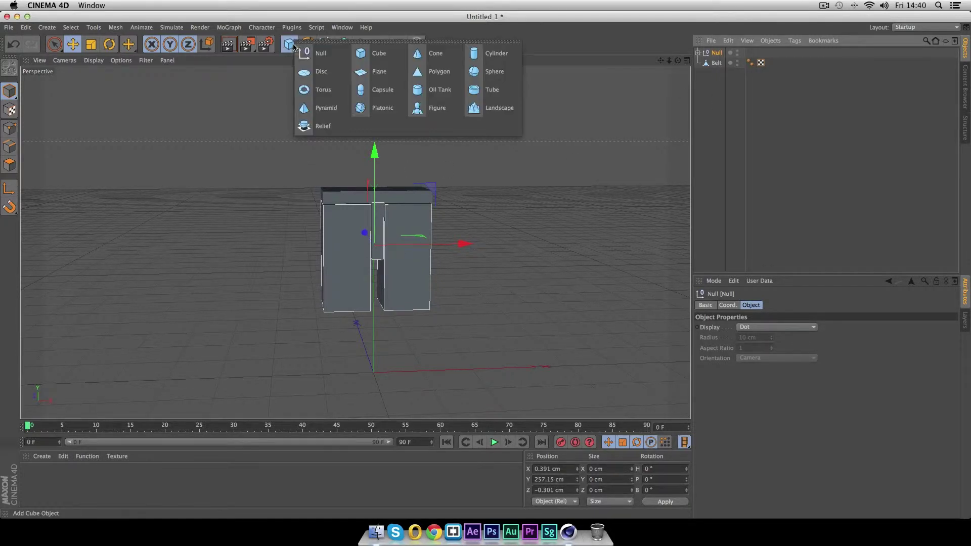
left_click(496, 59)
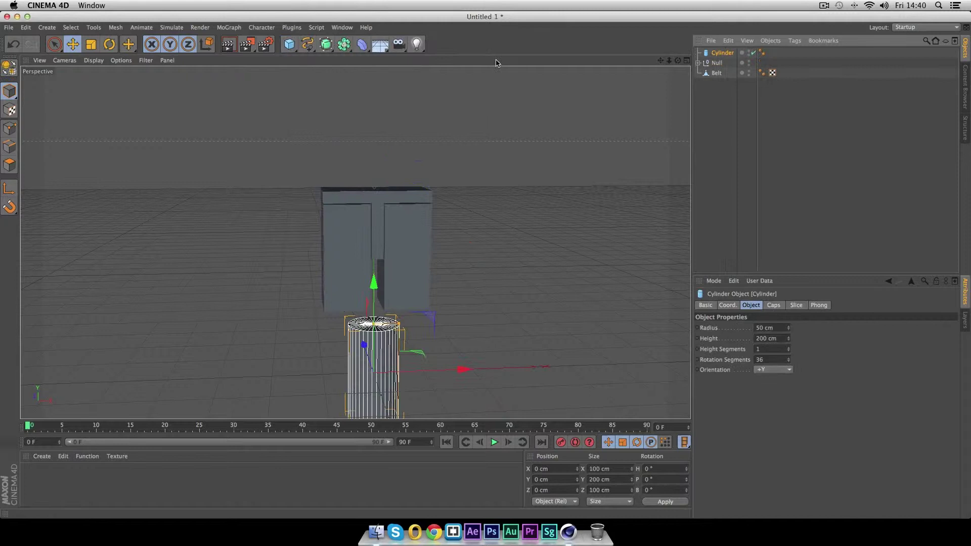
left_click(787, 370)
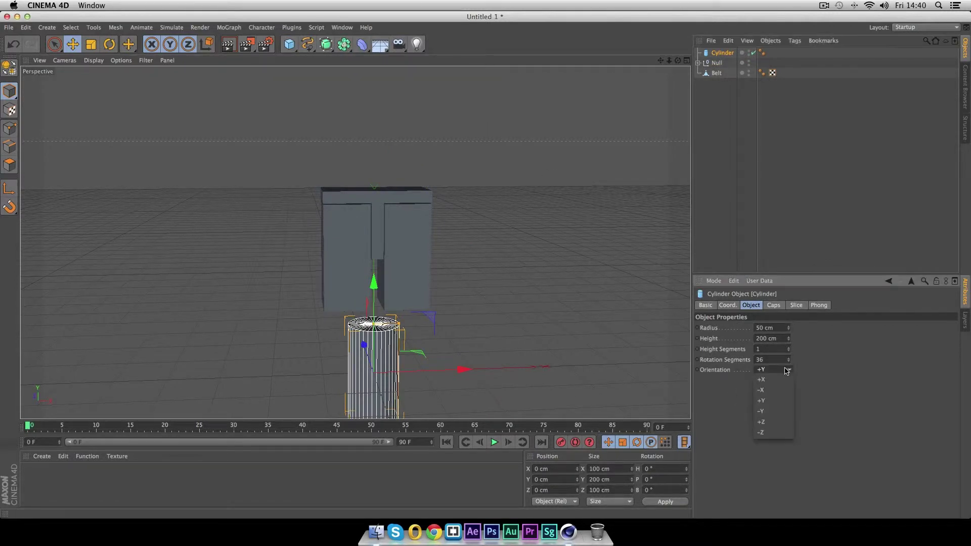
left_click(776, 381)
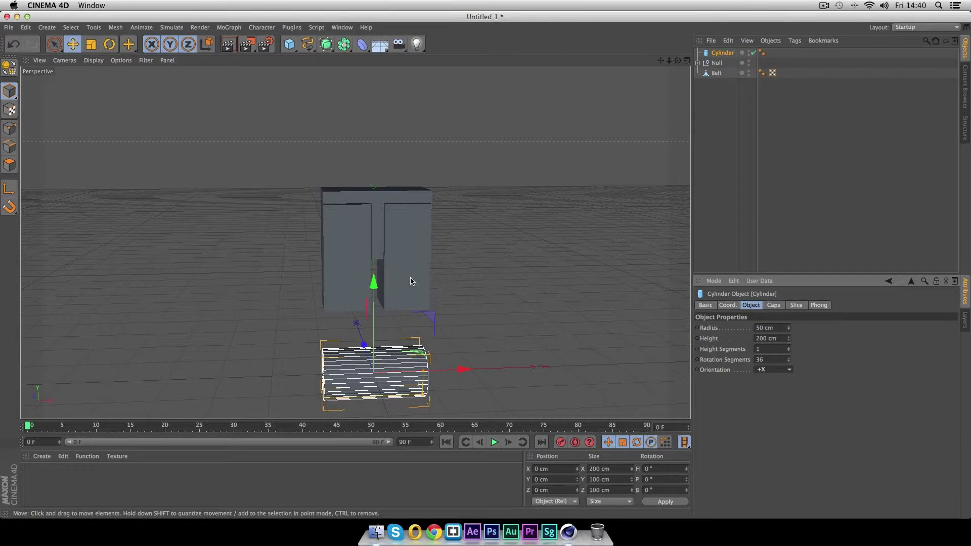
Step: Raise the cylinder along the Y axis to about 290 cm so it sits just below the Belt, across both leg blocks
left_click_drag(374, 280, 368, 140)
left_click_drag(234, 260, 270, 259, "alt")
scroll(272, 221, "up", 5)
middle_click_drag(269, 259, 219, 234, "alt")
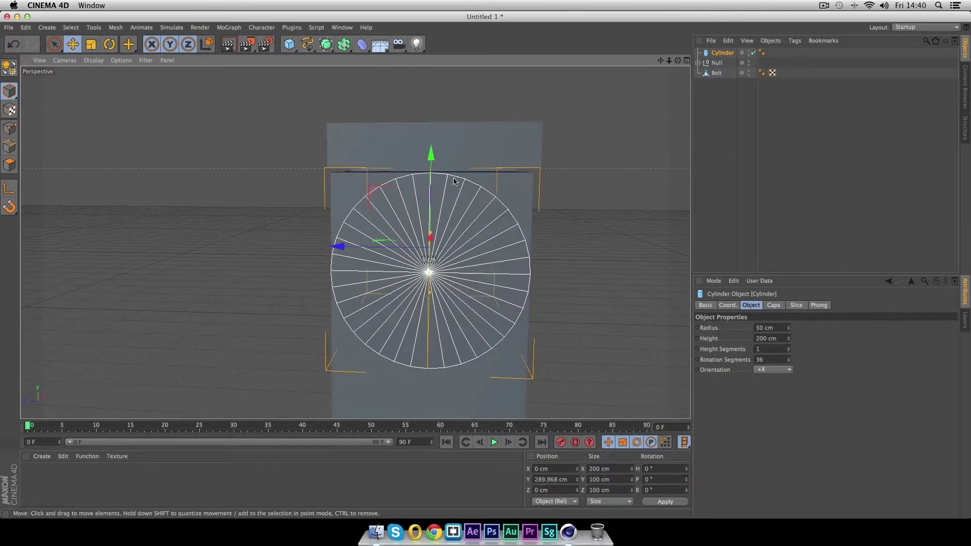
left_click_drag(431, 156, 434, 156)
left_click_drag(586, 197, 384, 235, "alt")
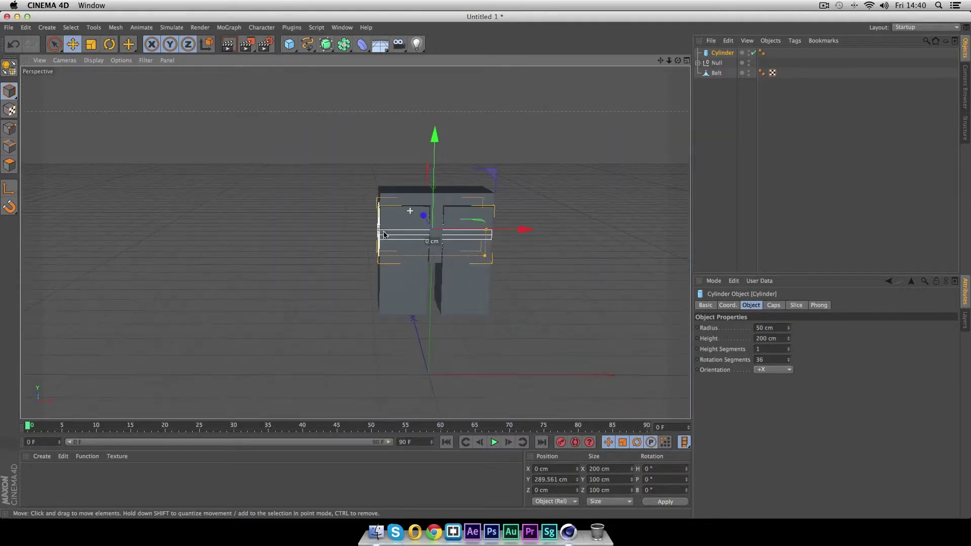
Step: Set the cylinder's height to 250 cm so it extends beyond both leg blocks, and deselect it
left_click(763, 339)
key("Return")
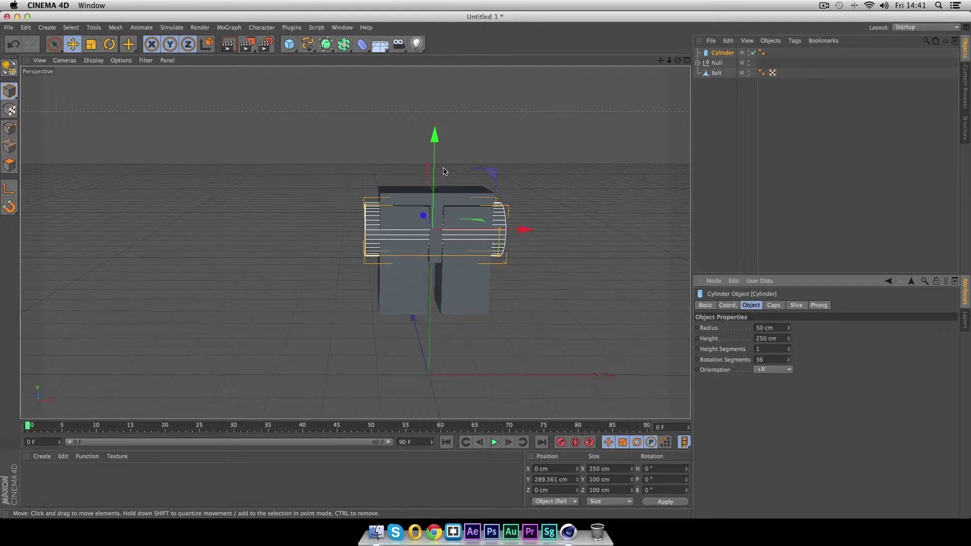
left_click(715, 169)
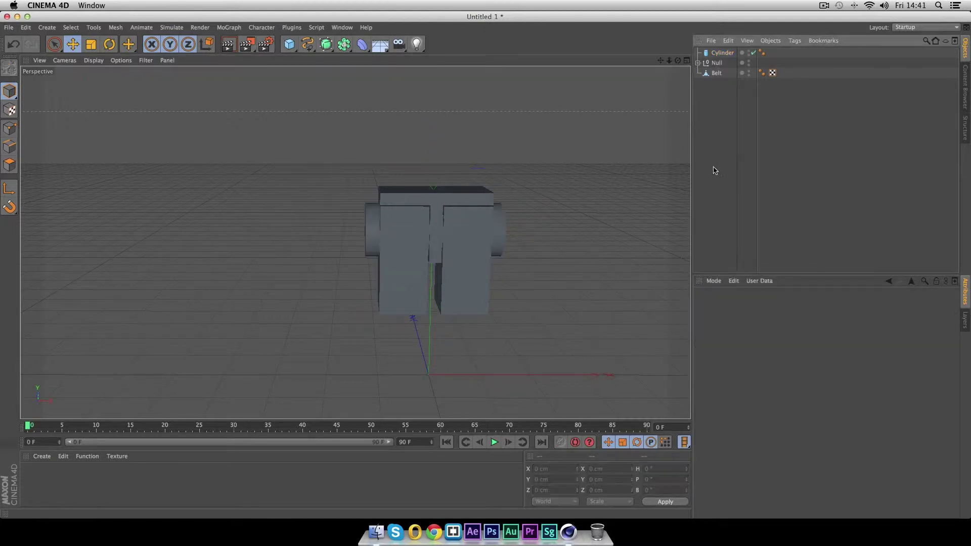
Step: Make the cylinder editable, duplicate it in place, and hide the copy in both the editor and the renderer
left_click(722, 53)
key("c")
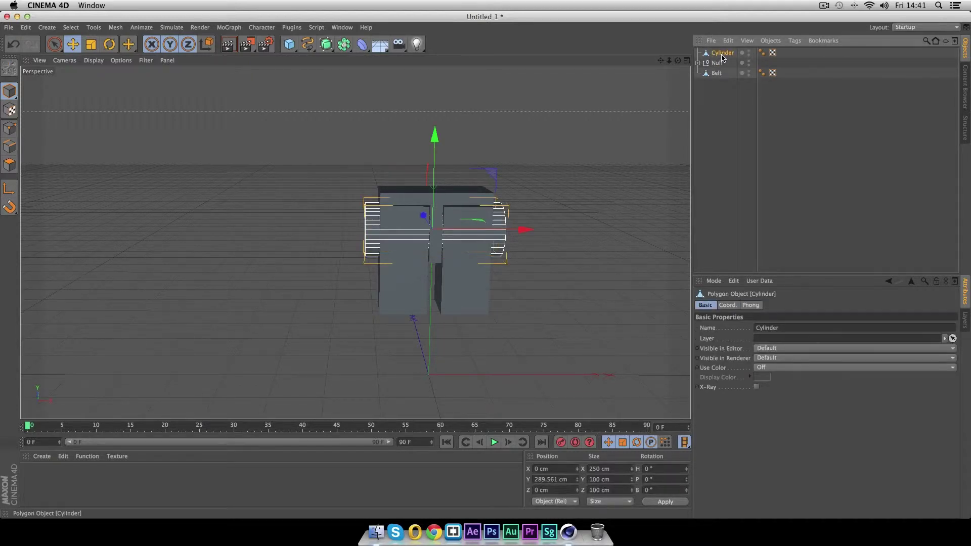
key("super+c")
key("super+v")
double_click(754, 51)
left_click(754, 54)
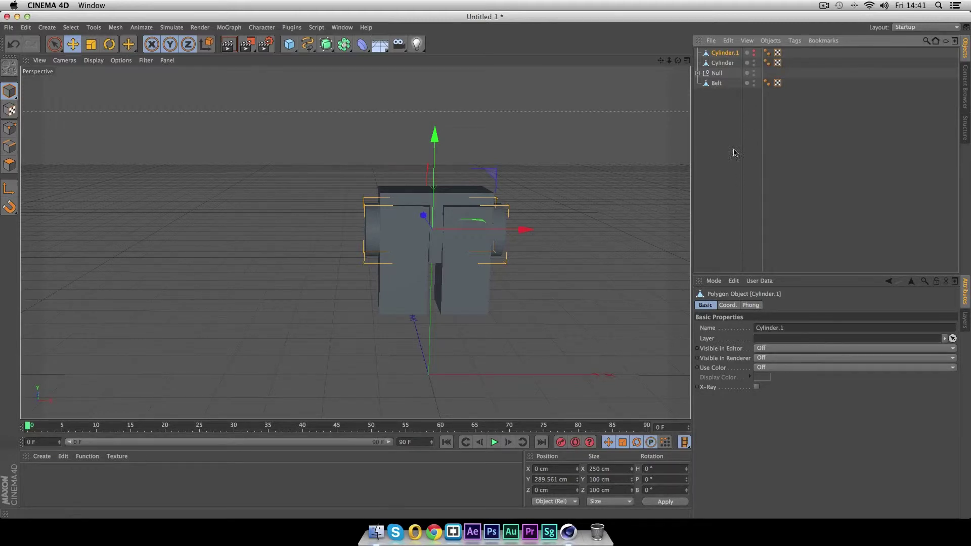
Step: Add a Boole object and nest the visible Cylinder and the Null beneath it, with the Cylinder first
left_click(719, 63)
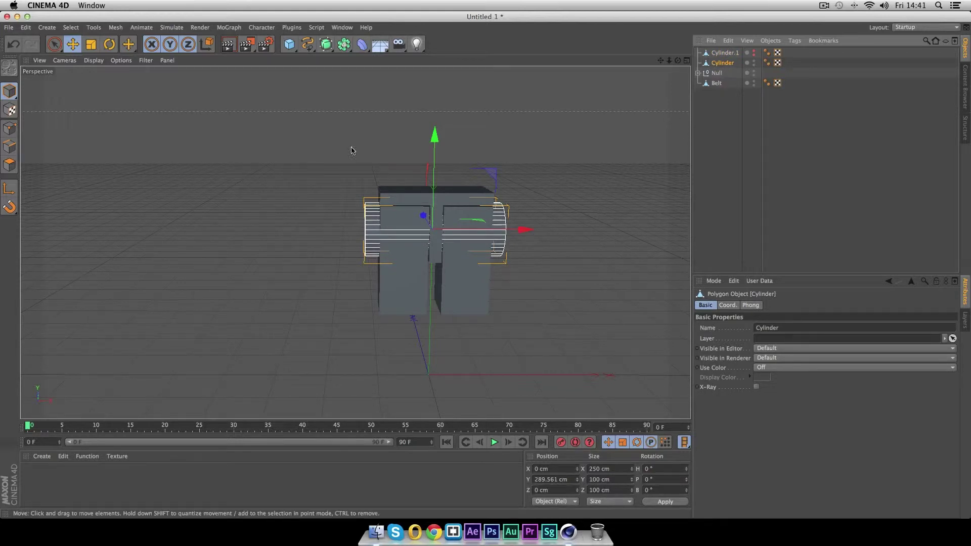
left_click(343, 45)
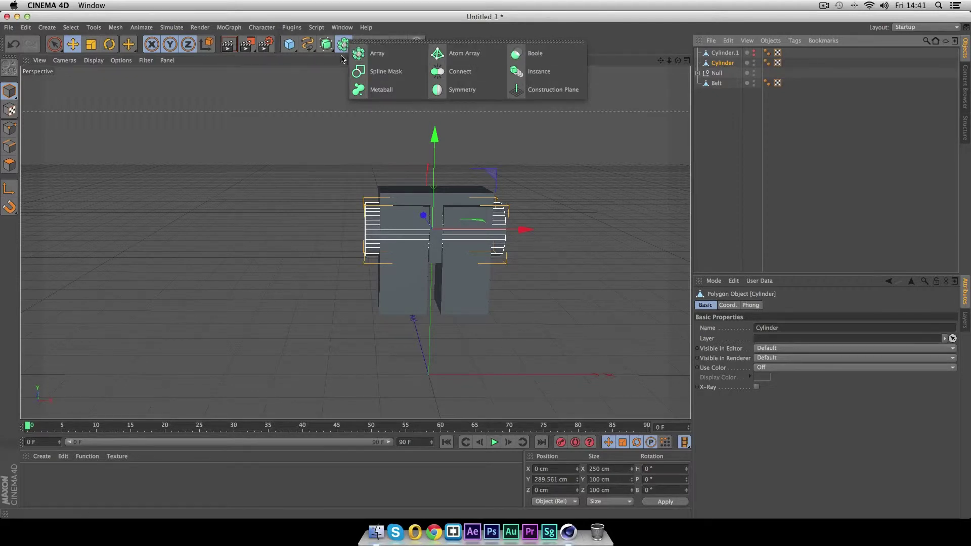
left_click(536, 54)
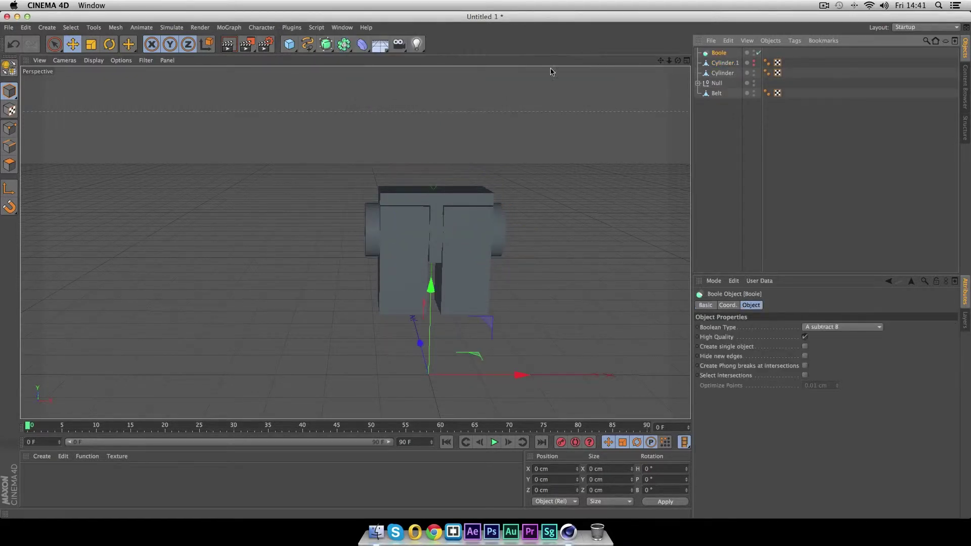
left_click_drag(725, 54, 723, 74)
left_click(723, 75)
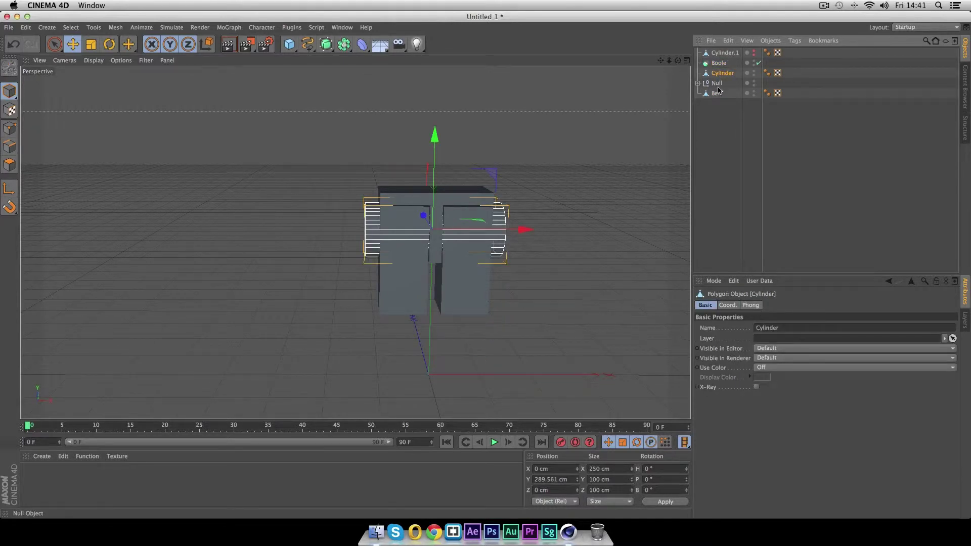
left_click(717, 84, "shift")
left_click_drag(722, 76, 722, 66)
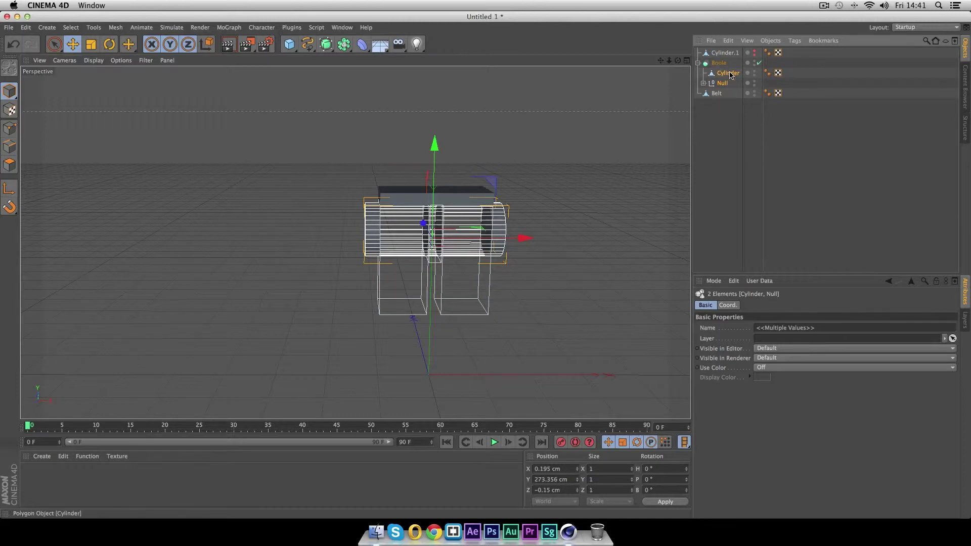
left_click(784, 193)
Step: Set the Boole's Boolean Type to A intersect B and make the Boole editable
left_click_drag(462, 305, 495, 296, "alt")
mouse_move(564, 304)
left_mouse_down("alt")
mouse_move(453, 321)
mouse_move(578, 308)
left_mouse_up("alt")
left_click(724, 63)
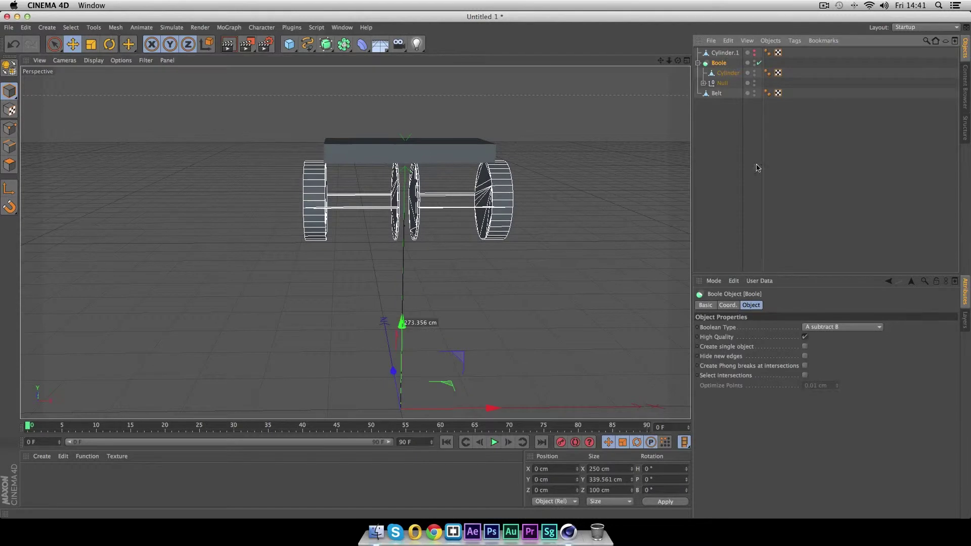
left_click(863, 327)
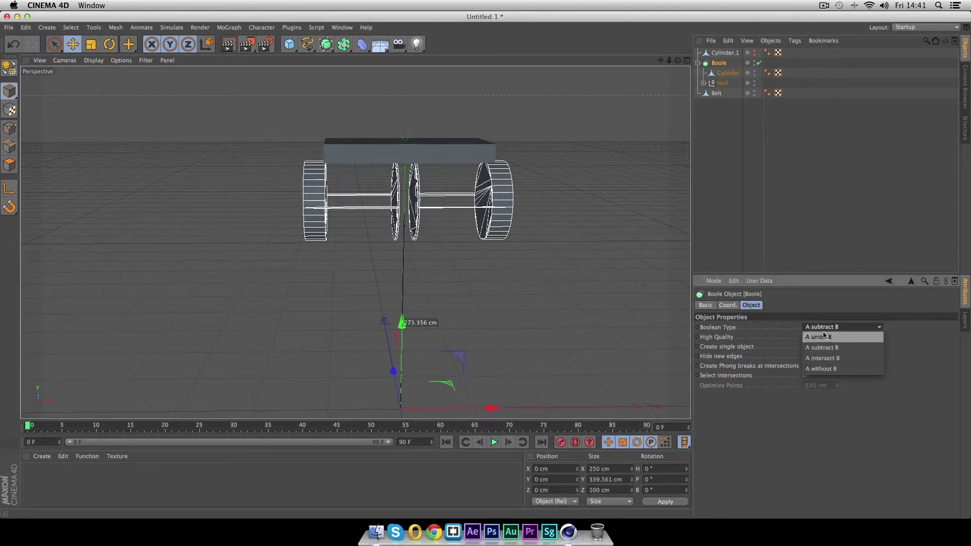
left_click(855, 364)
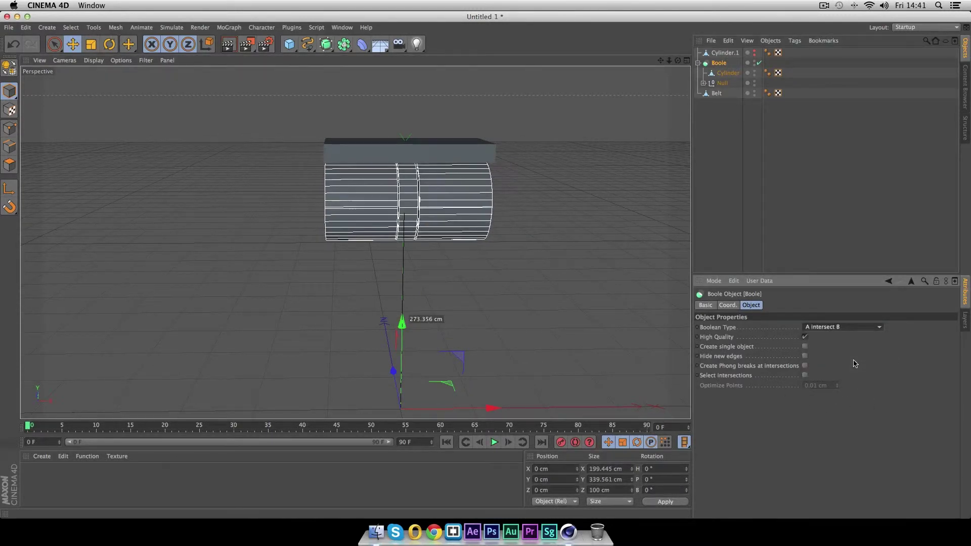
left_click_drag(455, 278, 591, 128, "alt")
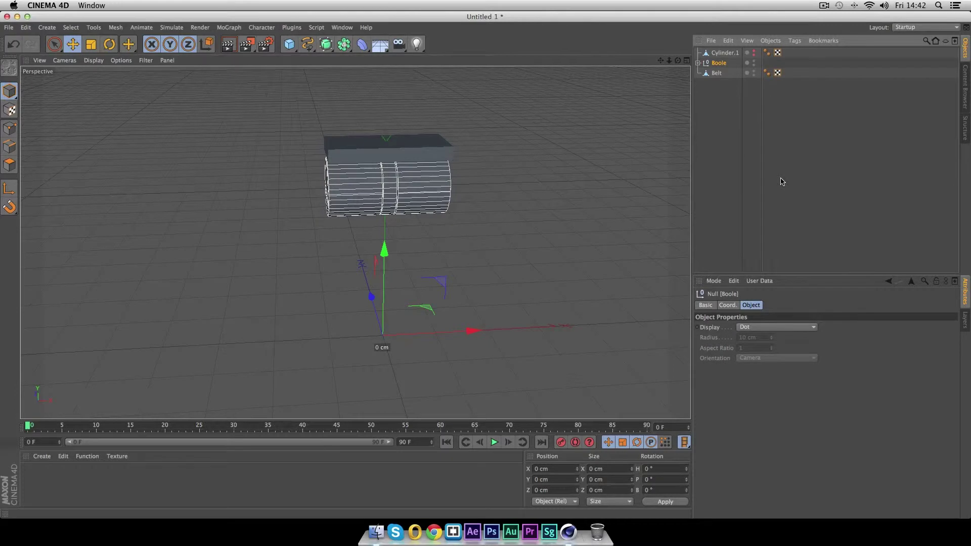
Step: Merge the Boole group and all its children into a single polygon object, deleting the originals, and deselect it
right_click(721, 66)
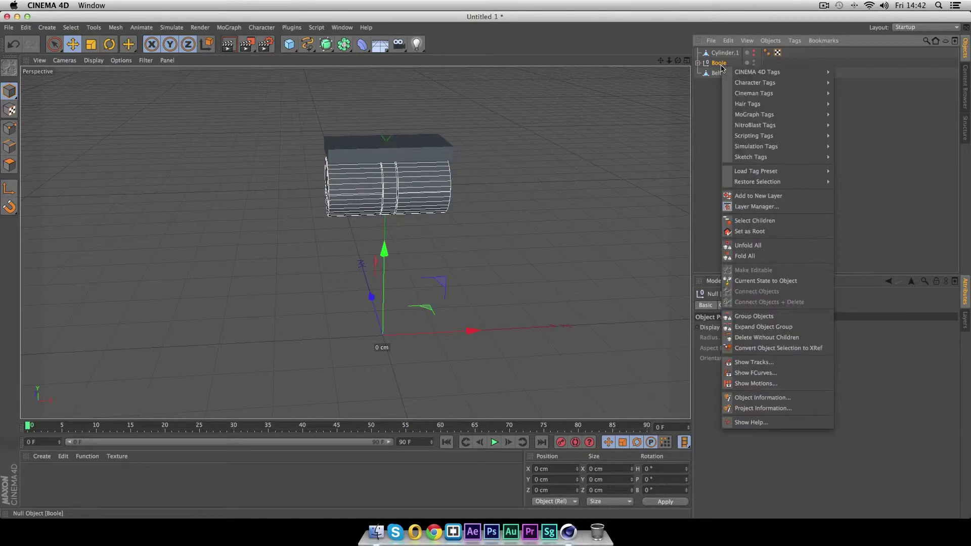
left_click(775, 221)
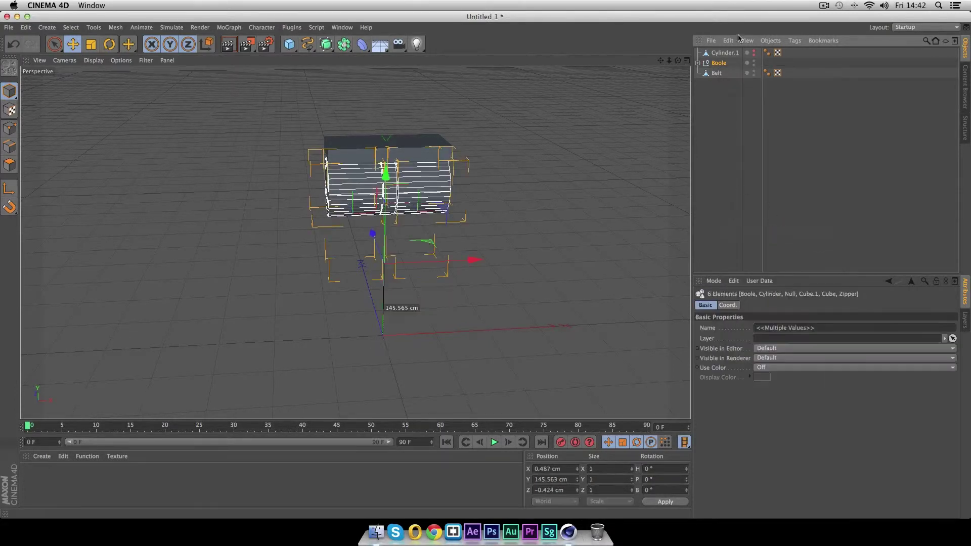
right_click(721, 64)
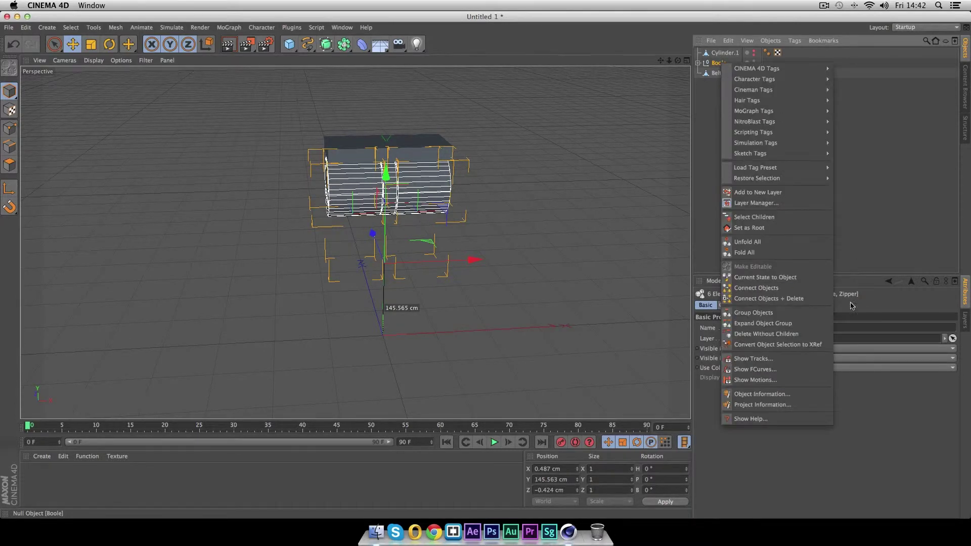
left_click(802, 300)
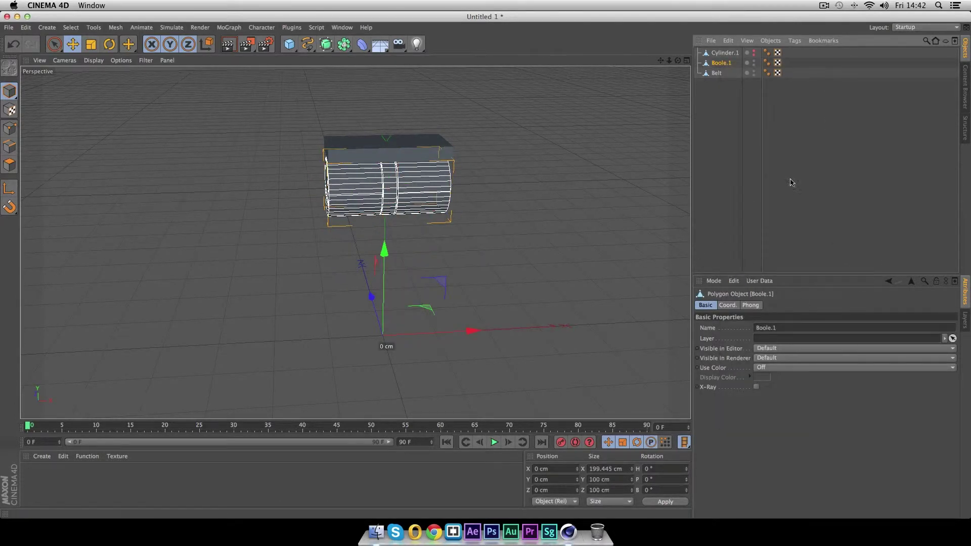
left_click(843, 160)
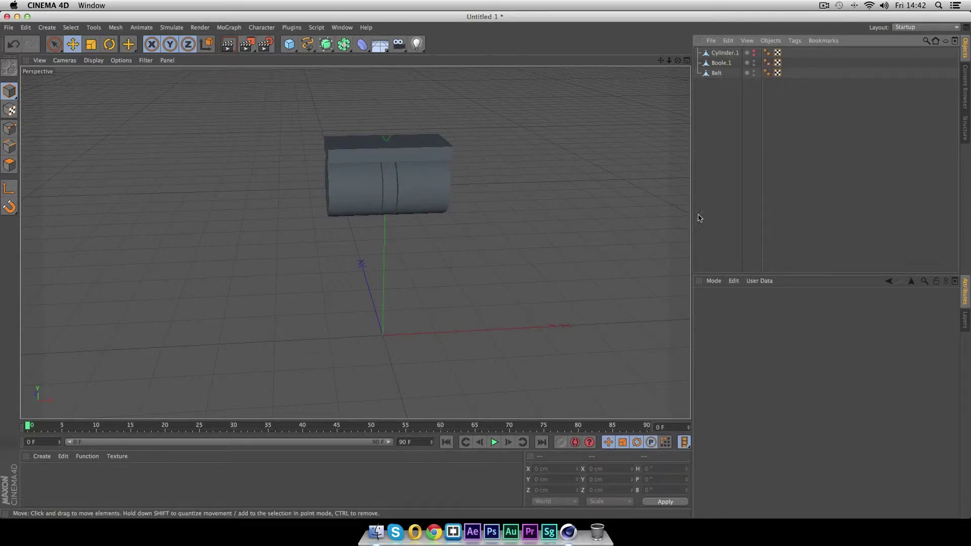
Step: Rename the merged Boole object as Legs
left_click_drag(537, 198, 769, 86, "alt")
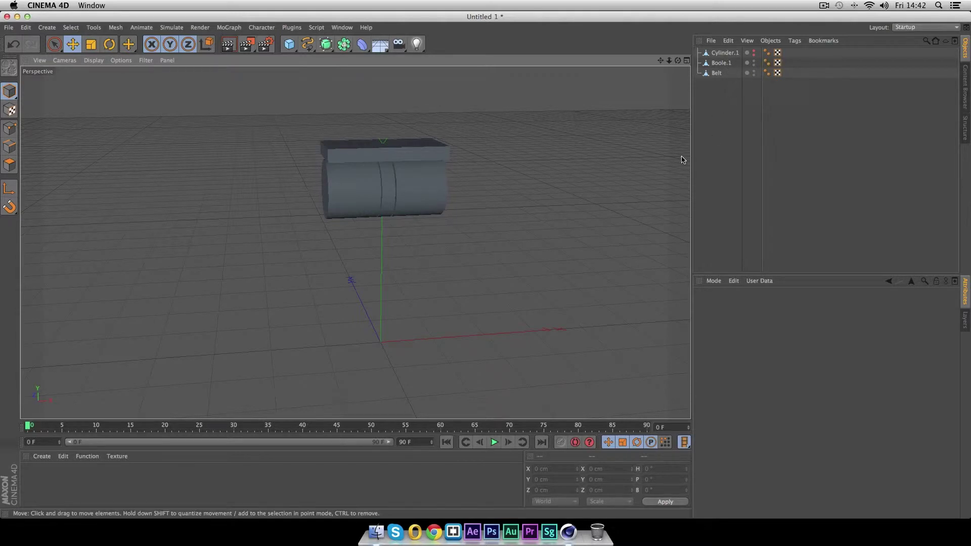
left_click_drag(354, 241, 544, 245, "alt")
left_click(721, 63)
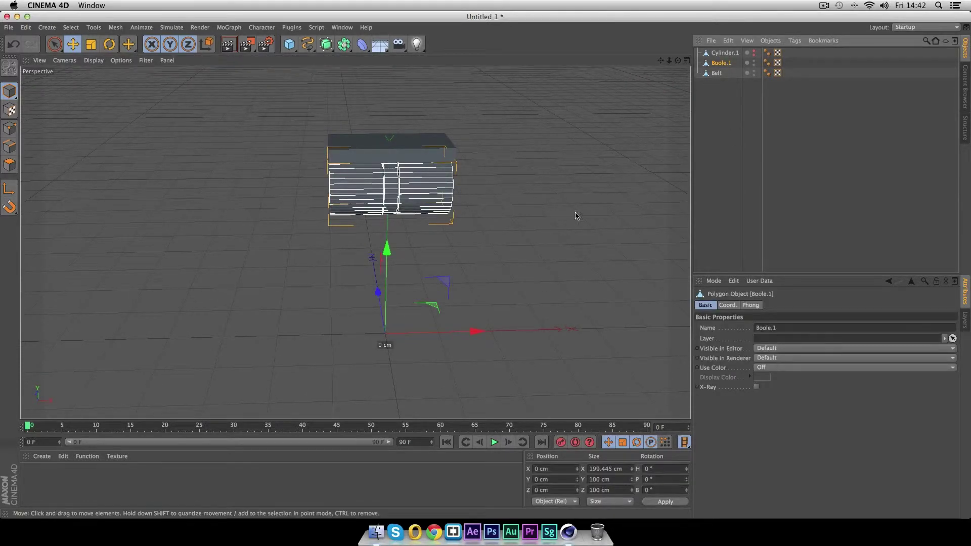
left_click_drag(514, 250, 514, 165, "alt")
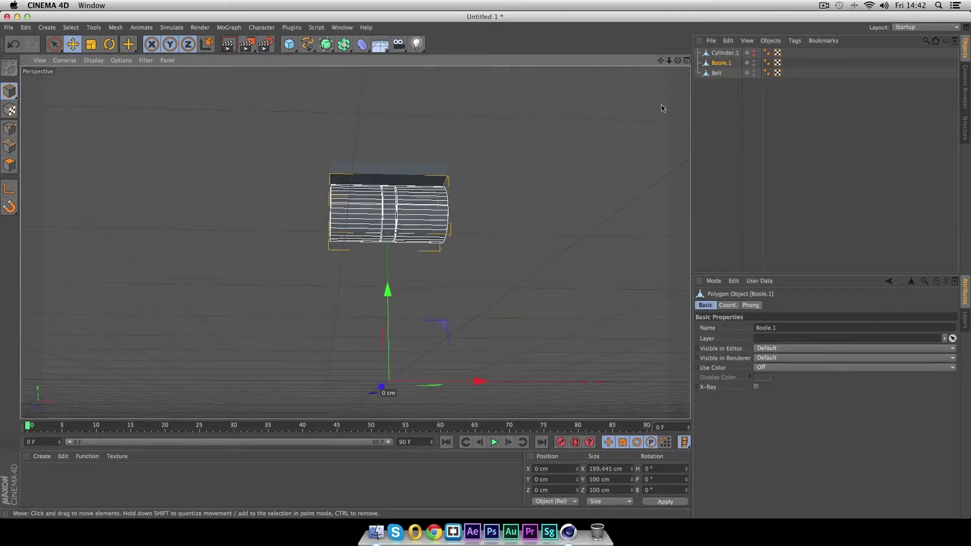
double_click(723, 63)
type("L")
key("Return")
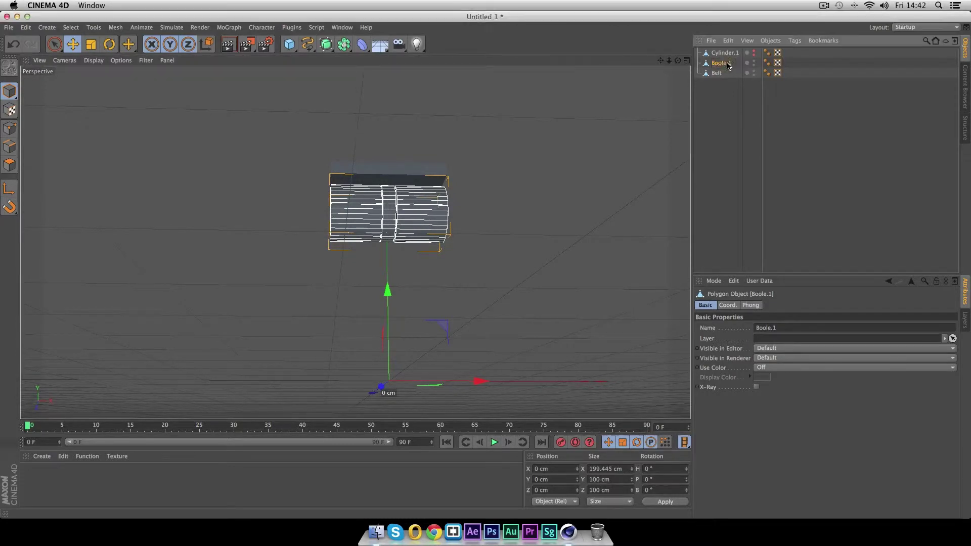
Step: In polygon mode, select the lower polygon strips of both leg cylinders with Live Selection, leaving out the middle zipper section
left_click_drag(497, 305, 484, 159, "alt")
scroll(426, 292, "up", 5)
scroll(427, 293, "up", 2)
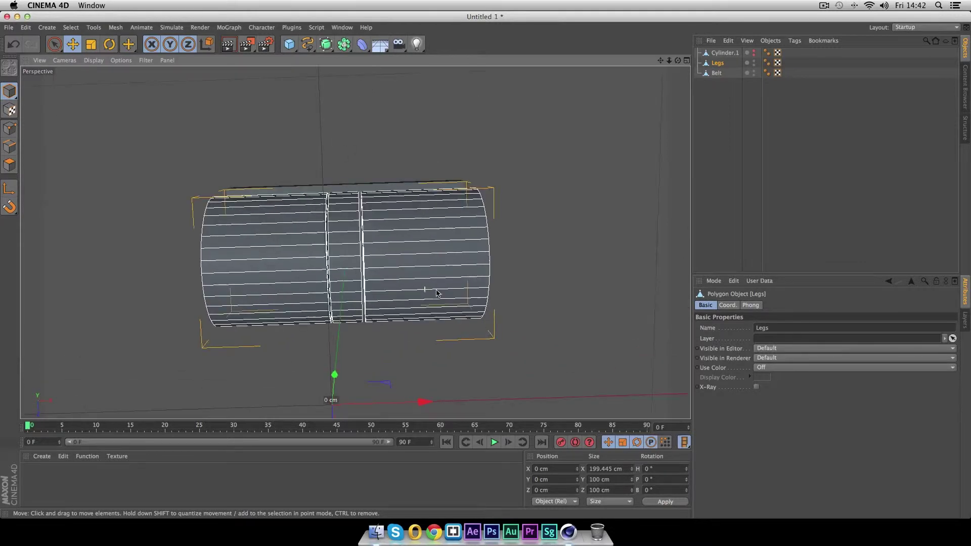
left_click_drag(560, 280, 570, 247, "alt")
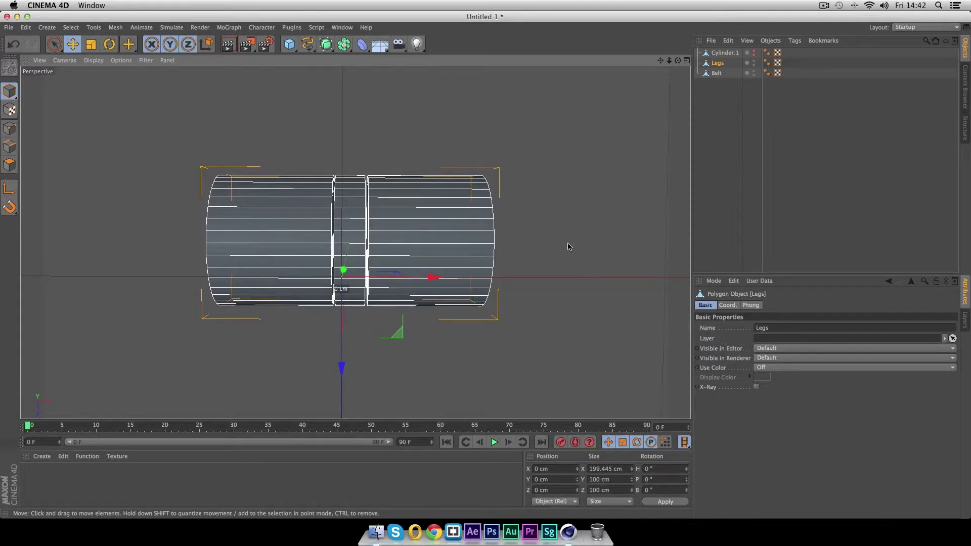
left_click(55, 45)
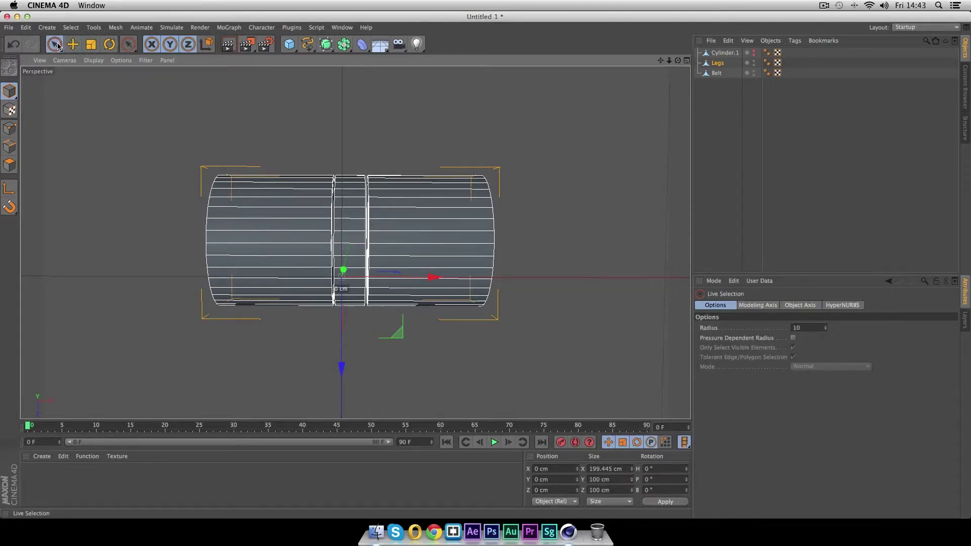
left_click(9, 166)
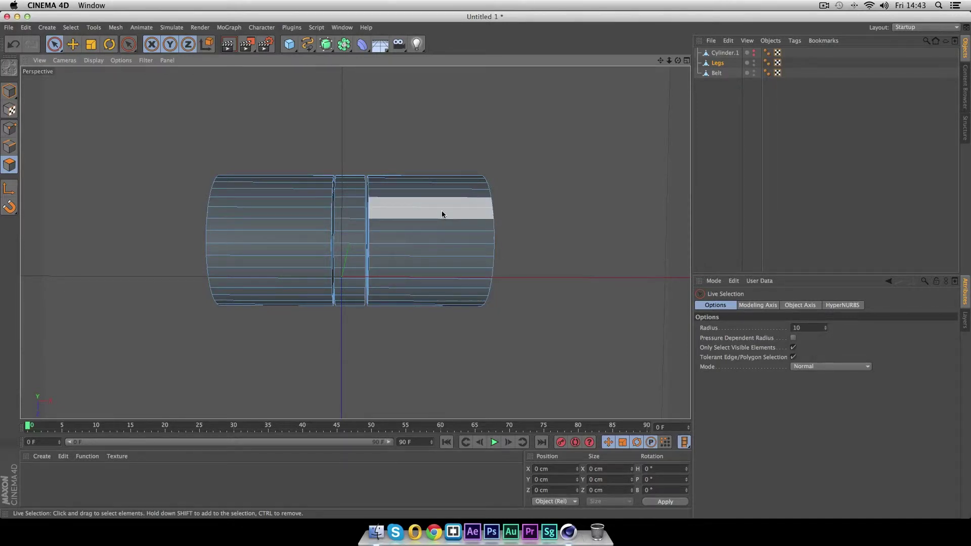
left_click_drag(442, 211, 434, 306)
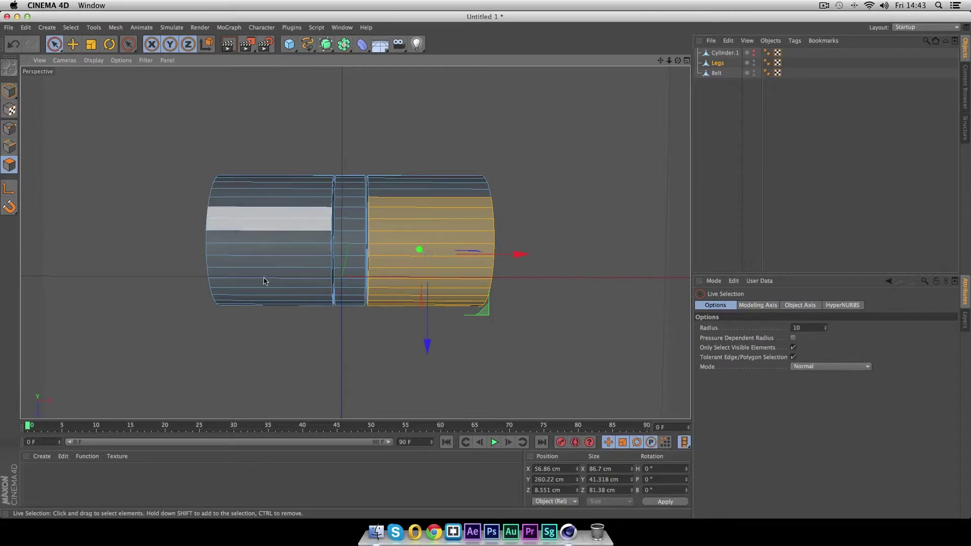
left_click_drag(268, 210, 273, 315, "shift")
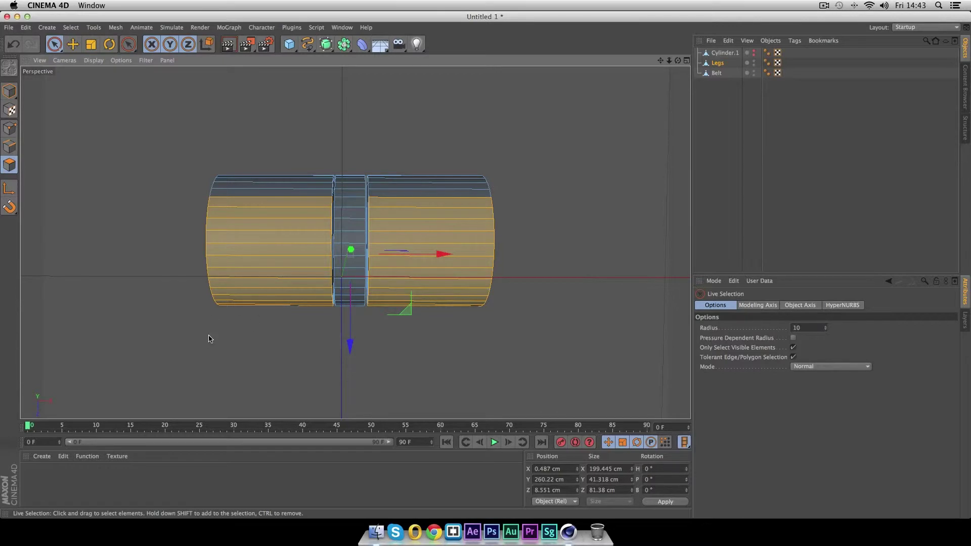
Step: Add the next polygon strip above the existing selection on each leg's side to the selection
left_click_drag(199, 342, 354, 238, "alt")
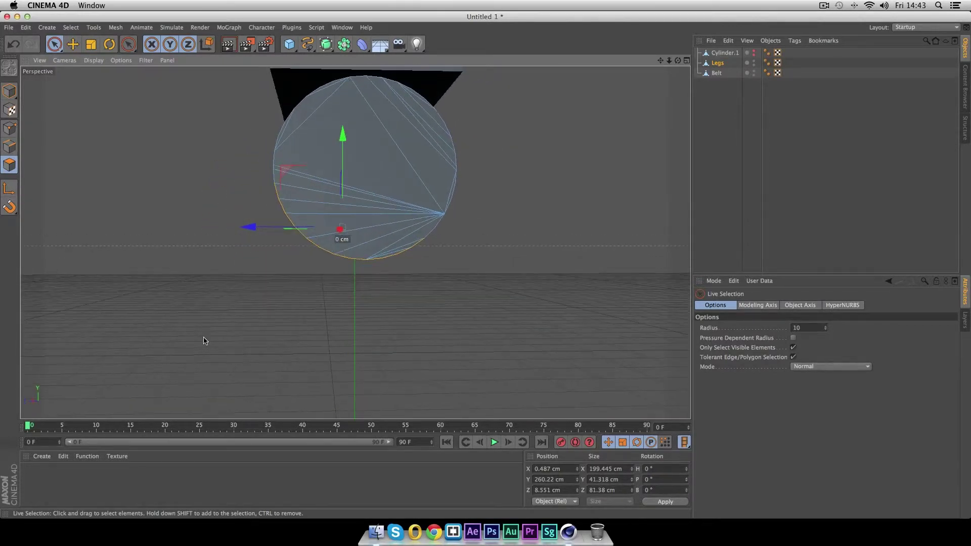
left_click_drag(237, 294, 263, 278, "alt")
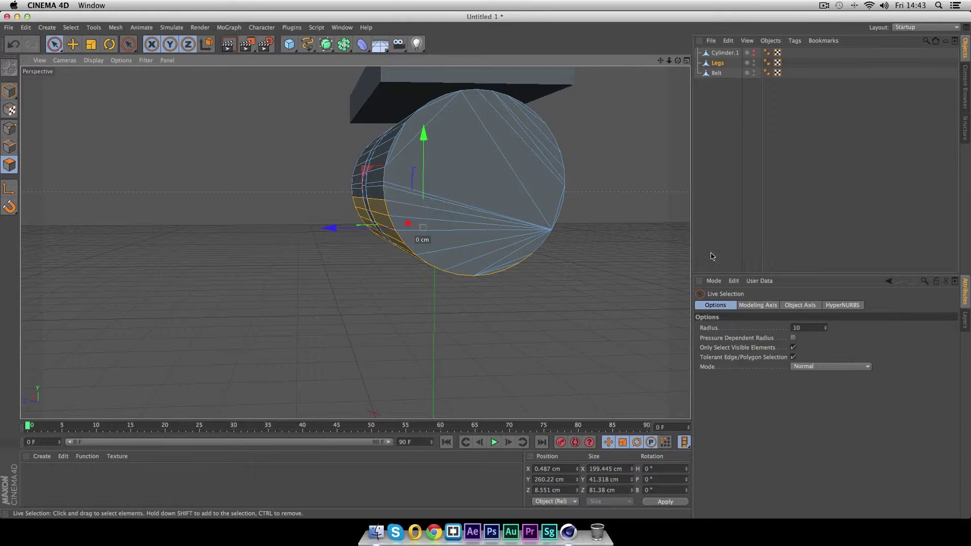
left_click_drag(637, 242, 468, 201, "alt")
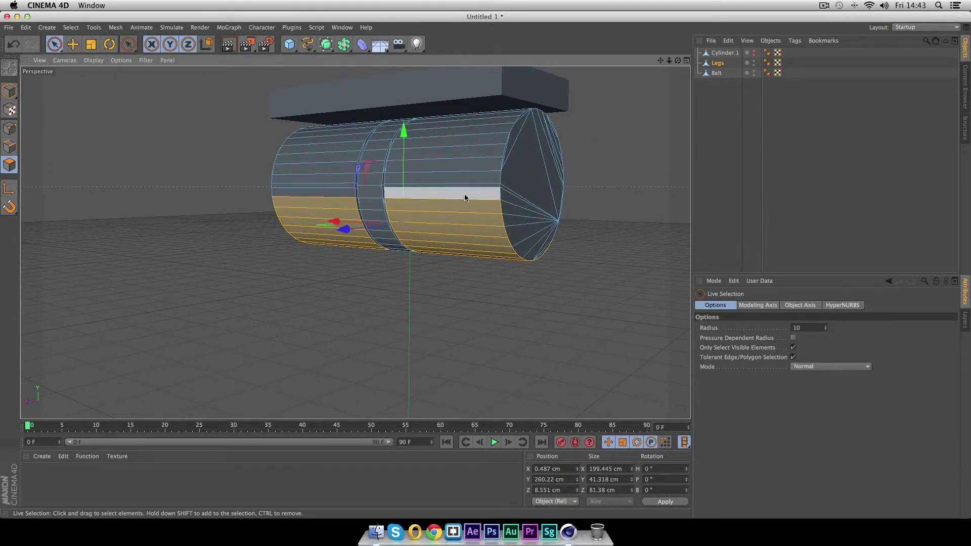
scroll(463, 193, "up", 6)
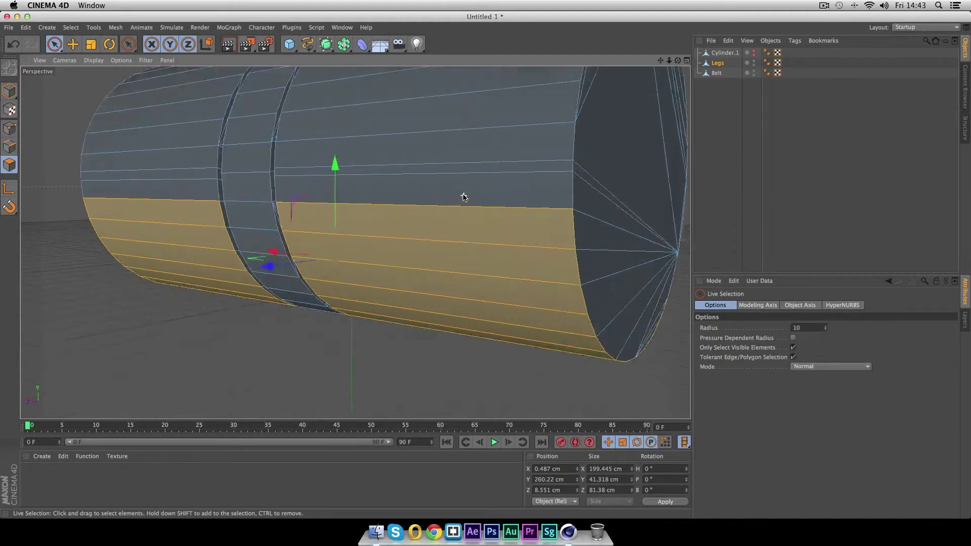
left_click(344, 187, "shift")
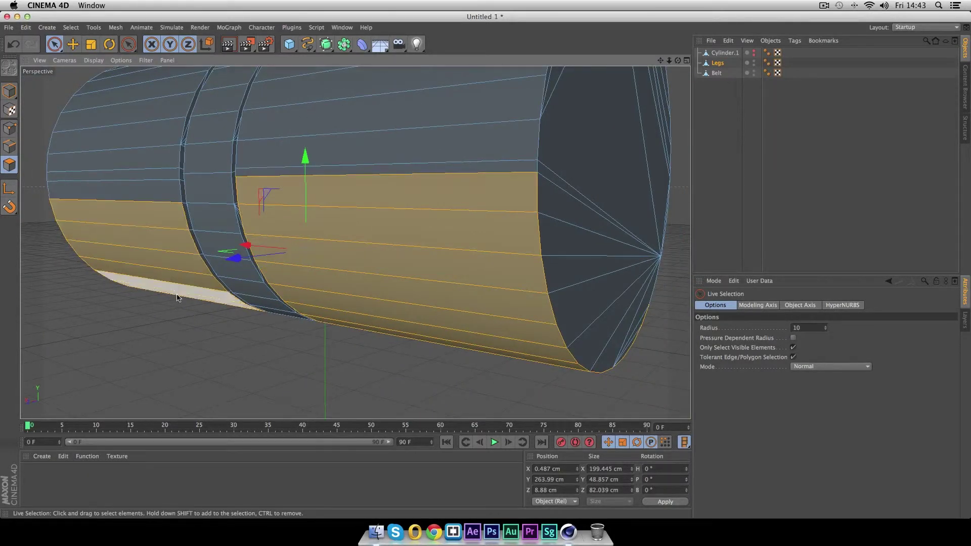
left_click(134, 192, "shift")
Step: Move the selected polygons down along the Y axis to about 36 cm to stretch out both legs
scroll(147, 329, "down", 8)
mouse_move(405, 327)
left_mouse_down("alt")
mouse_move(299, 217)
mouse_move(356, 243)
mouse_move(192, 310)
mouse_move(400, 312)
left_mouse_up("alt")
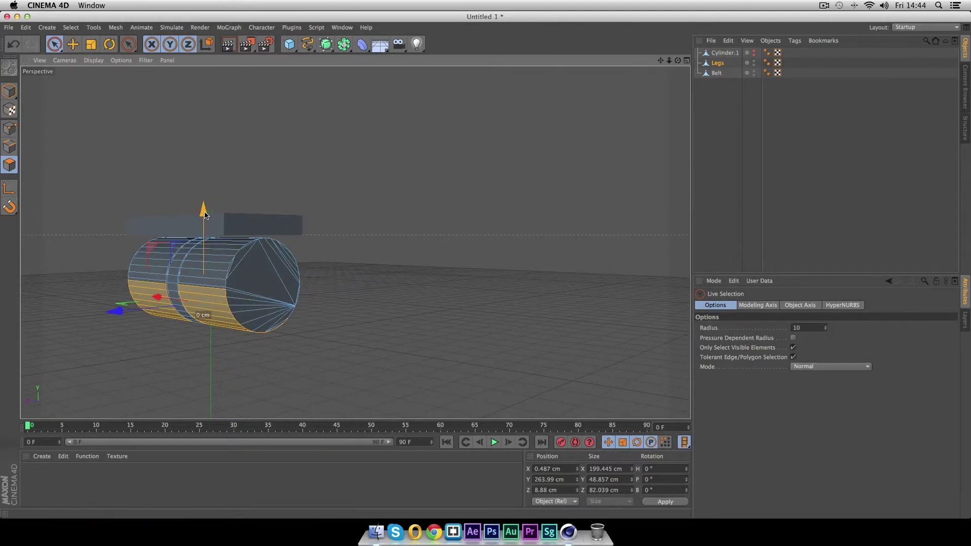
left_click_drag(205, 215, 203, 408)
Step: In the Right view, set up the Knife in Line mode with Visible Only turned off for cutting through both legs
scroll(224, 389, "down", 6)
left_click_drag(421, 343, 569, 298, "alt")
scroll(392, 378, "up", 5)
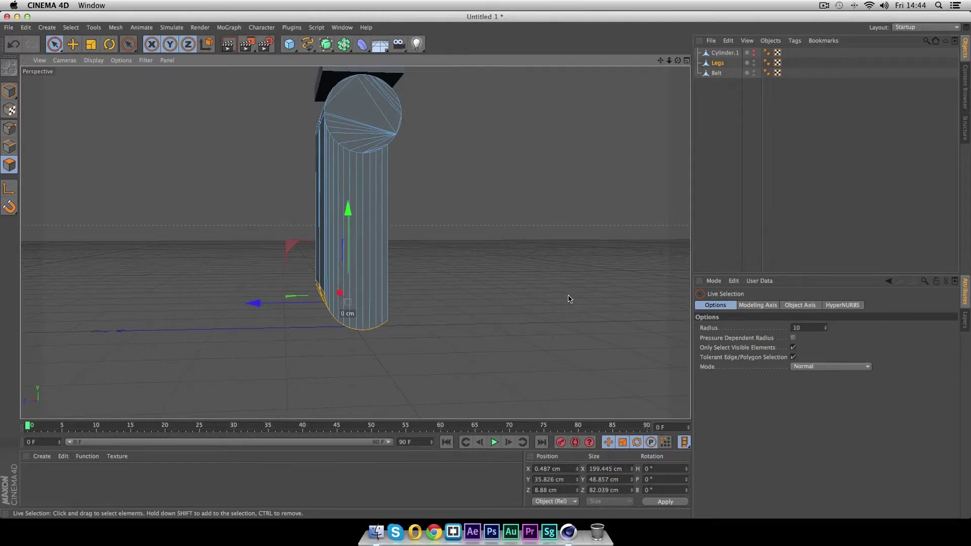
left_click_drag(449, 274, 526, 304, "alt")
key("F3")
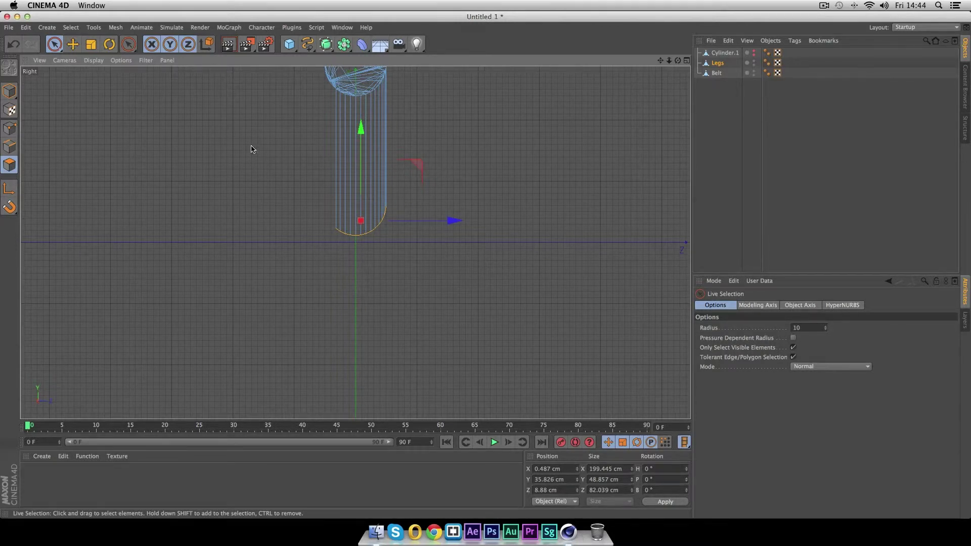
key("k")
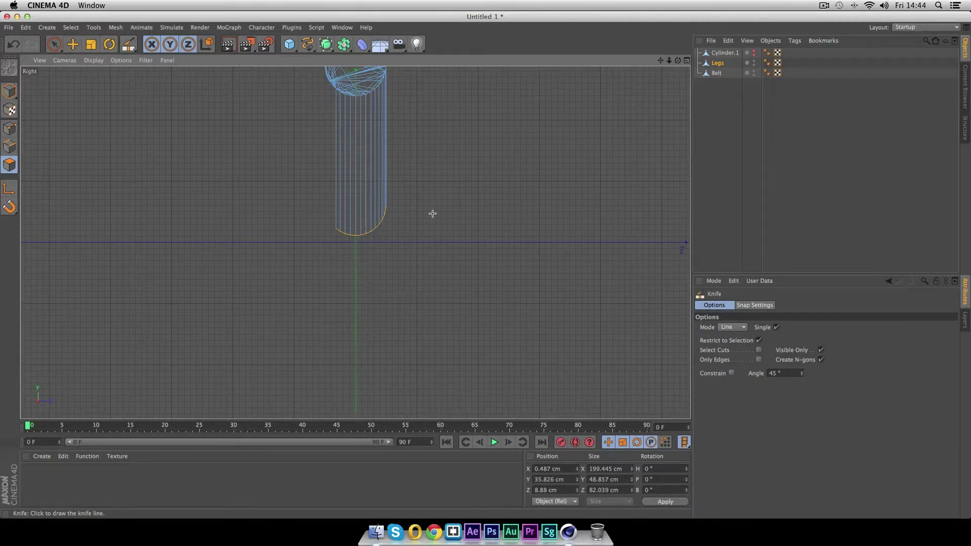
left_click_drag(426, 197, 426, 143)
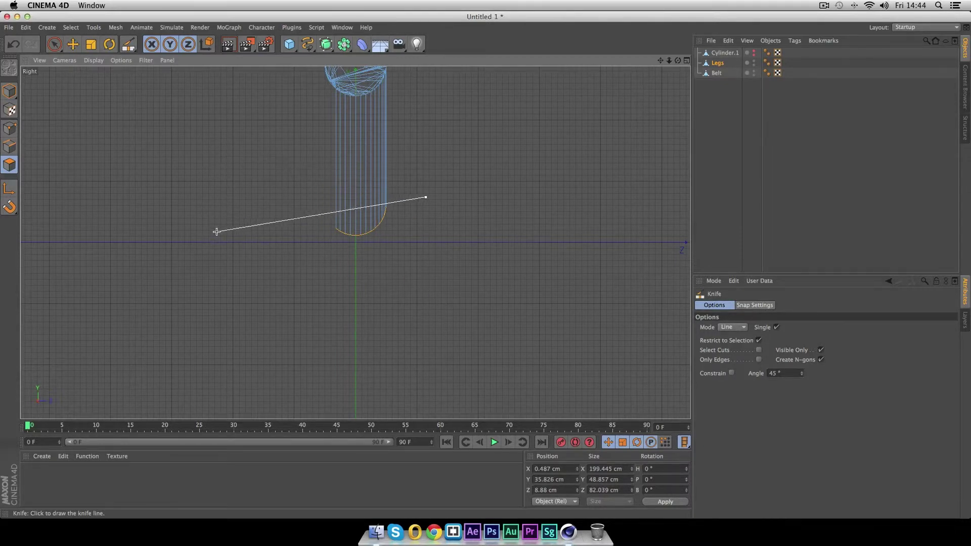
key("shift")
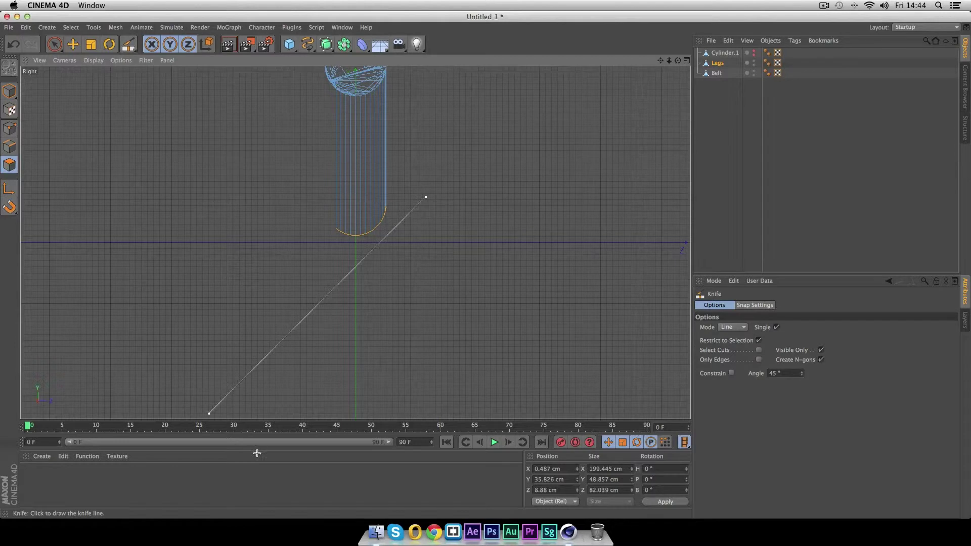
key("shift")
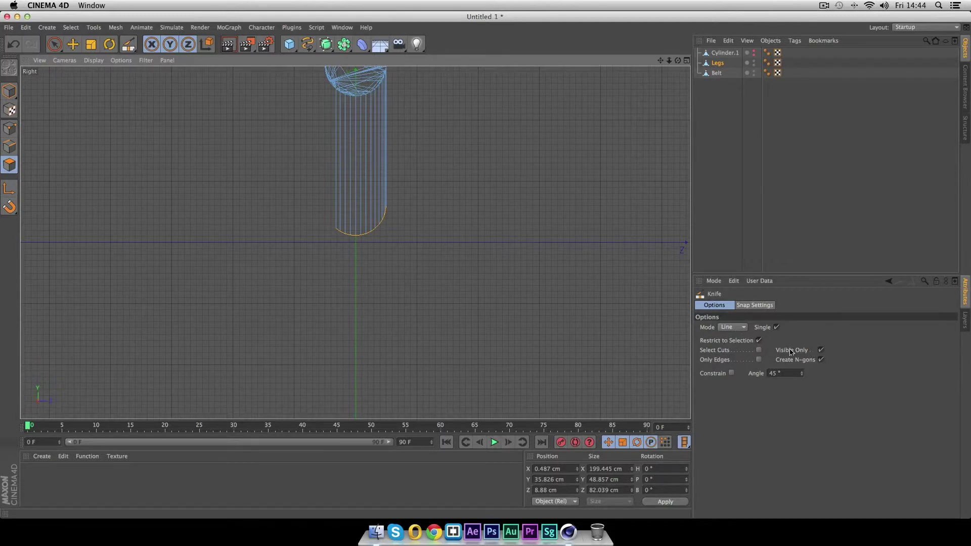
left_click(821, 350)
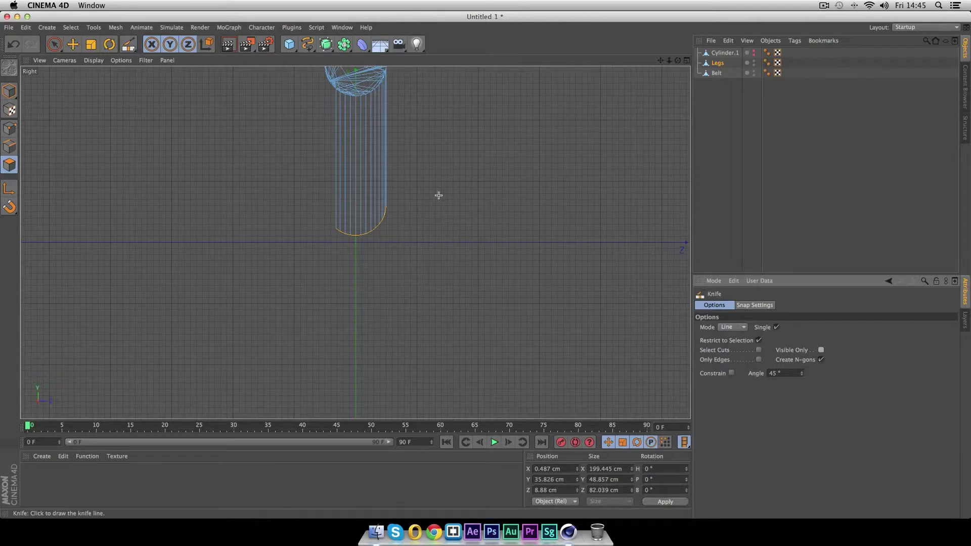
Step: Switch to edge mode and cut a horizontal line straight across both legs just above their rounded lower ends
mouse_move(426, 197)
left_mouse_down()
mouse_move(256, 147)
mouse_move(210, 197)
left_mouse_up()
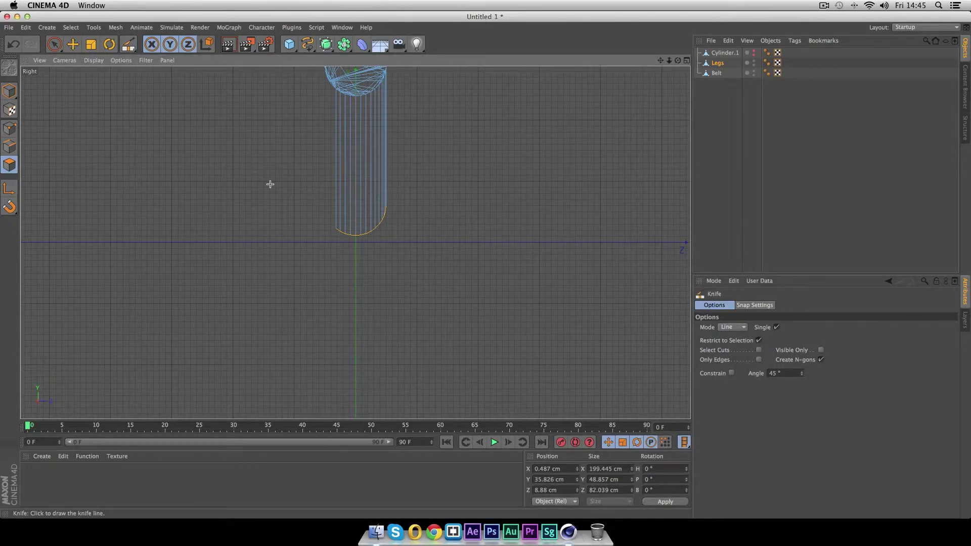
mouse_move(420, 196)
left_mouse_down()
mouse_move(234, 184)
mouse_move(270, 198)
left_mouse_up()
left_click(10, 148)
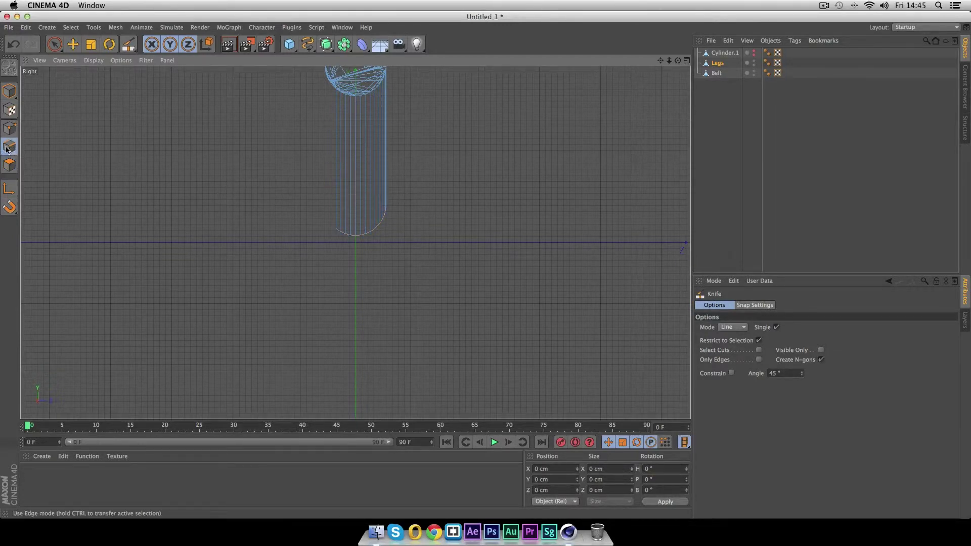
left_click_drag(431, 203, 305, 202)
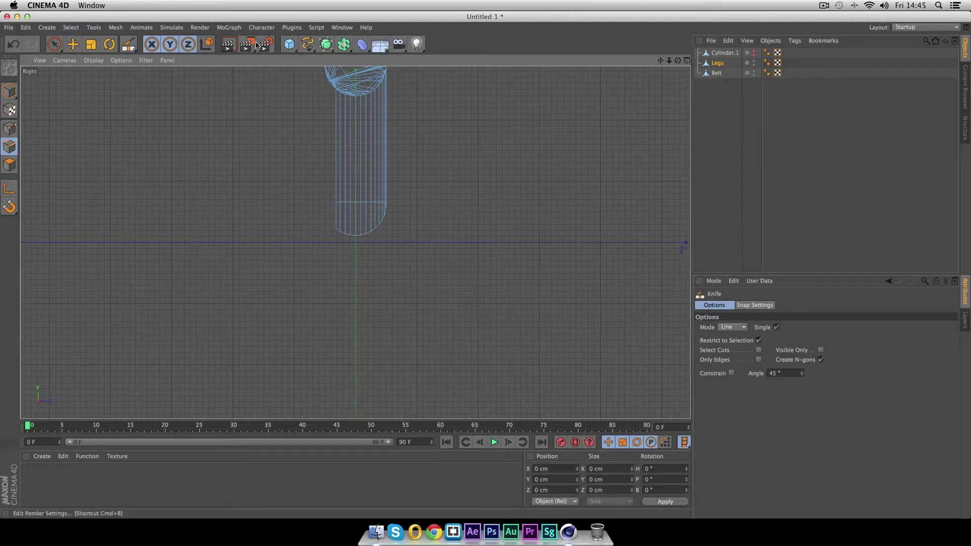
left_click_drag(382, 203, 382, 81)
Step: Examine the cut line around both legs in the Perspective view and the four-view layout
key("F1")
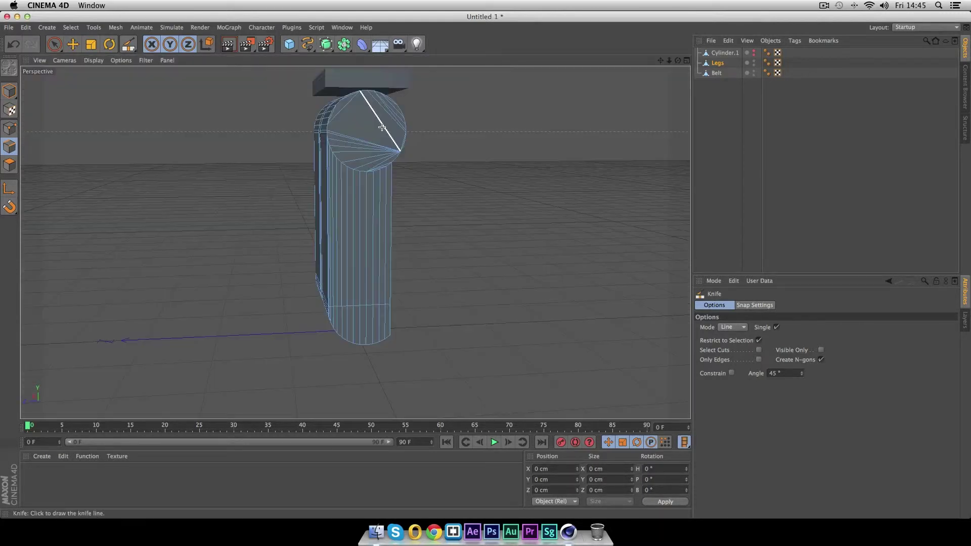
left_click_drag(558, 257, 628, 200, "alt")
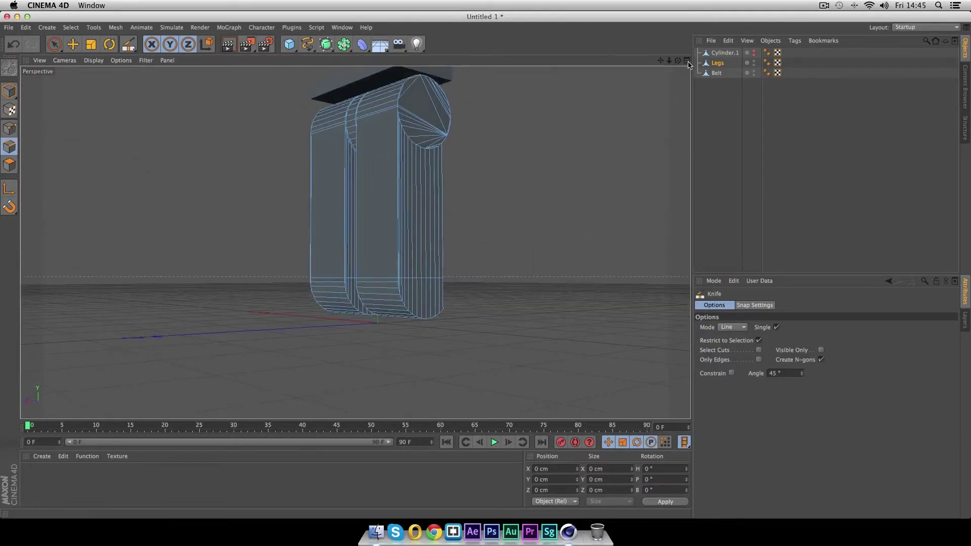
left_click(687, 61)
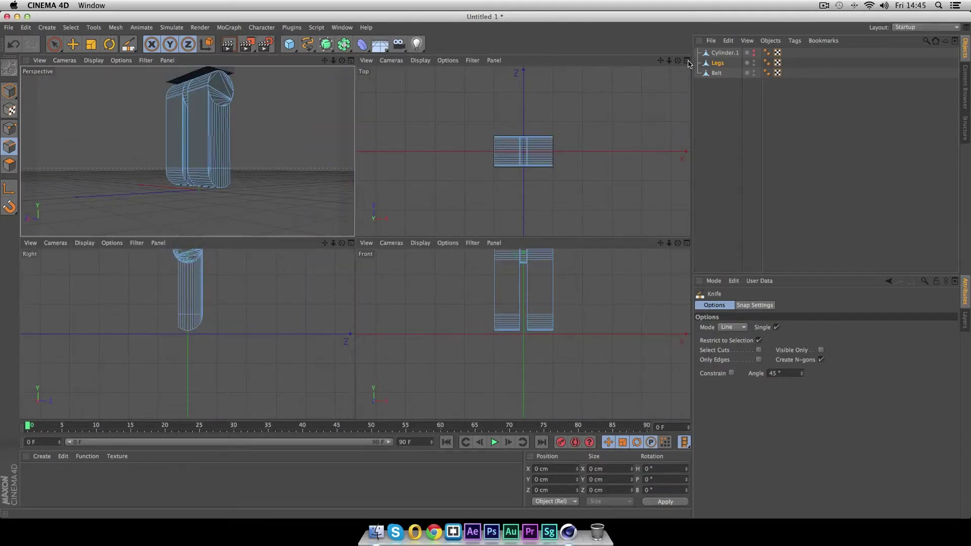
left_click(687, 61)
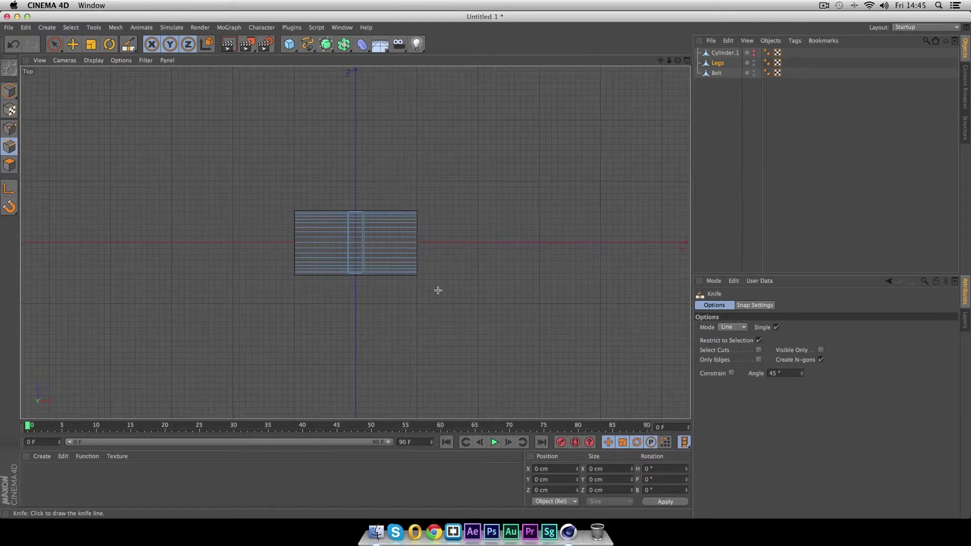
left_click(687, 60)
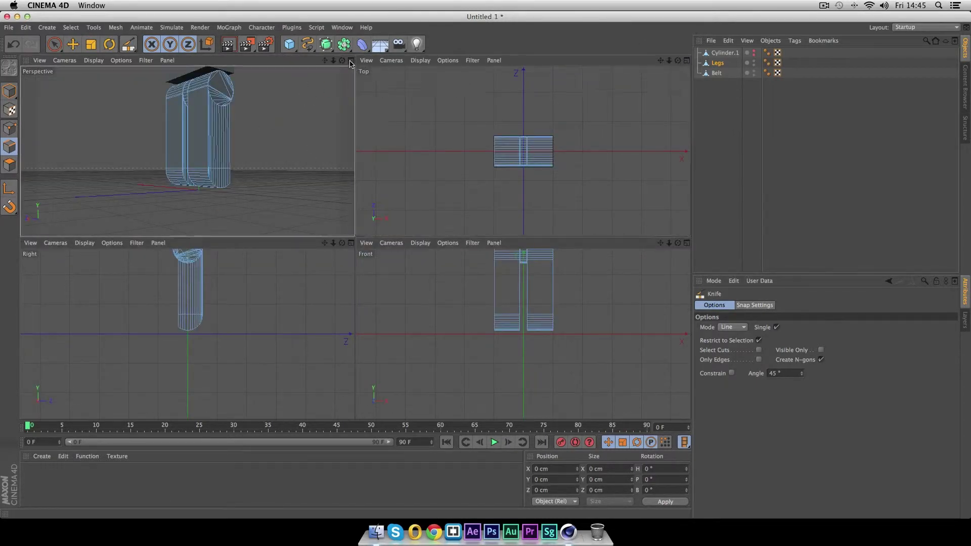
left_click(351, 60)
scroll(520, 243, "up", 3)
scroll(539, 235, "up", 1)
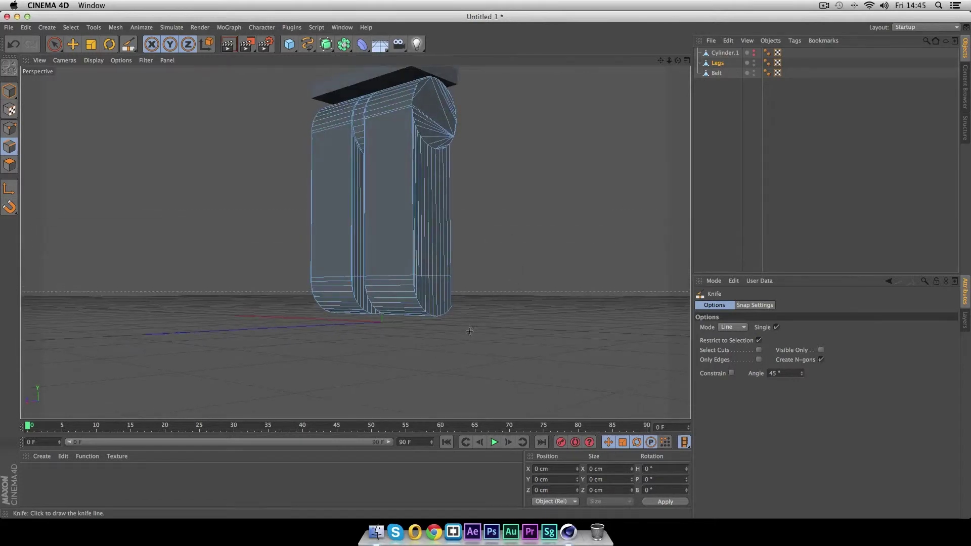
Step: In polygon mode, add the remaining polygons below the cut line on both legs to the selection with Live Selection
scroll(427, 324, "up", 3)
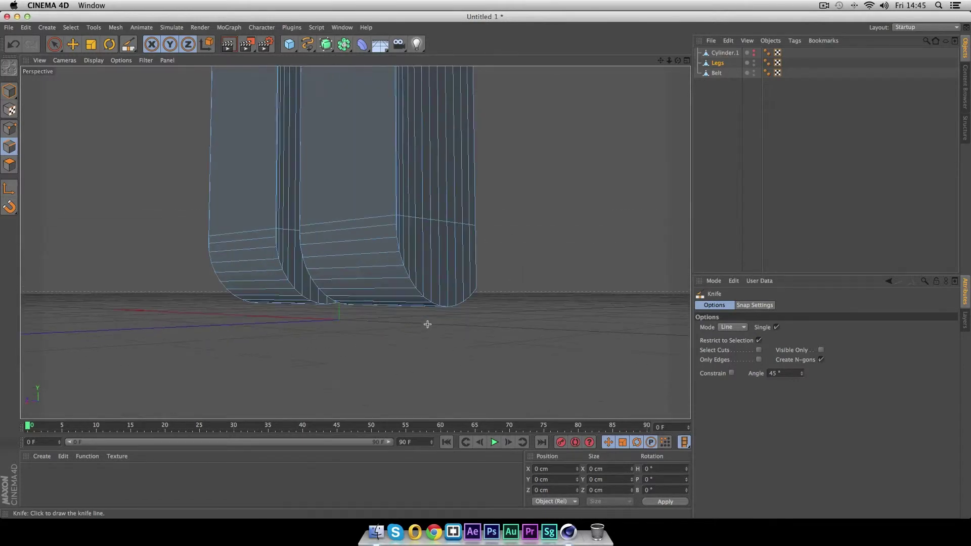
left_click(55, 44)
left_click(14, 166)
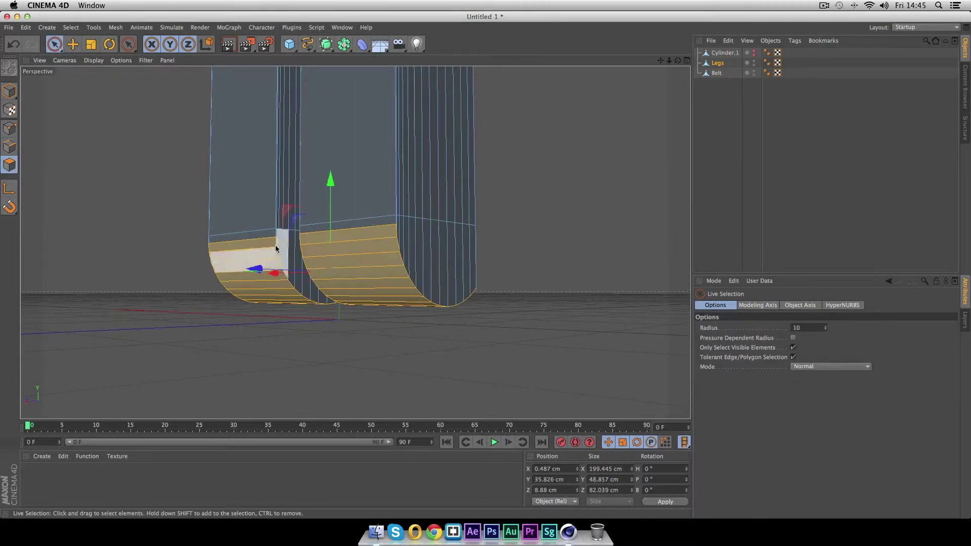
mouse_move(269, 236)
left_mouse_down()
mouse_move(295, 246)
mouse_move(317, 268)
mouse_move(321, 291)
mouse_move(341, 300)
mouse_move(419, 278)
mouse_move(423, 240)
mouse_move(353, 230)
mouse_move(489, 239)
mouse_move(425, 265)
mouse_move(528, 292)
mouse_move(291, 307)
mouse_move(254, 273)
left_mouse_up()
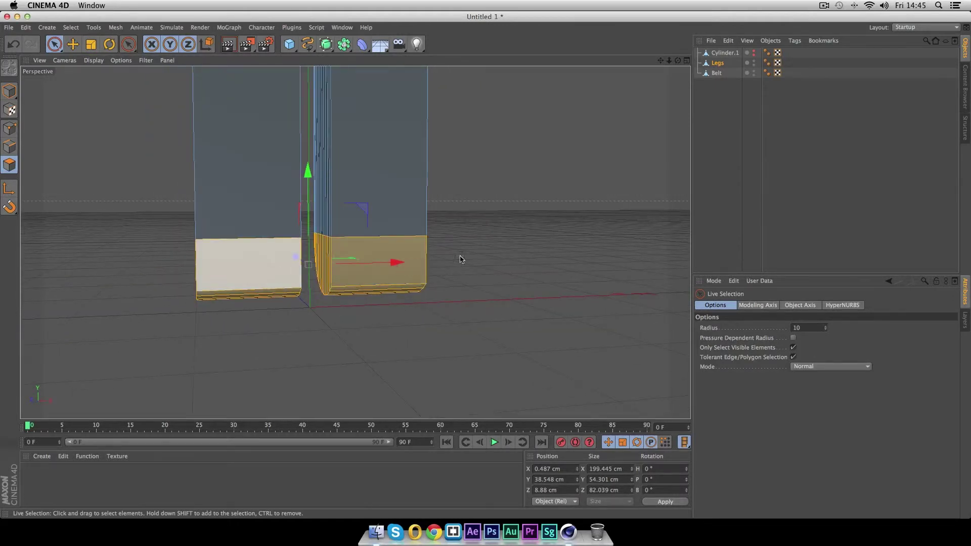
mouse_move(516, 295)
left_mouse_down("alt")
mouse_move(335, 267)
mouse_move(379, 258)
mouse_move(484, 270)
left_mouse_up("alt")
left_click_drag(425, 268, 478, 321)
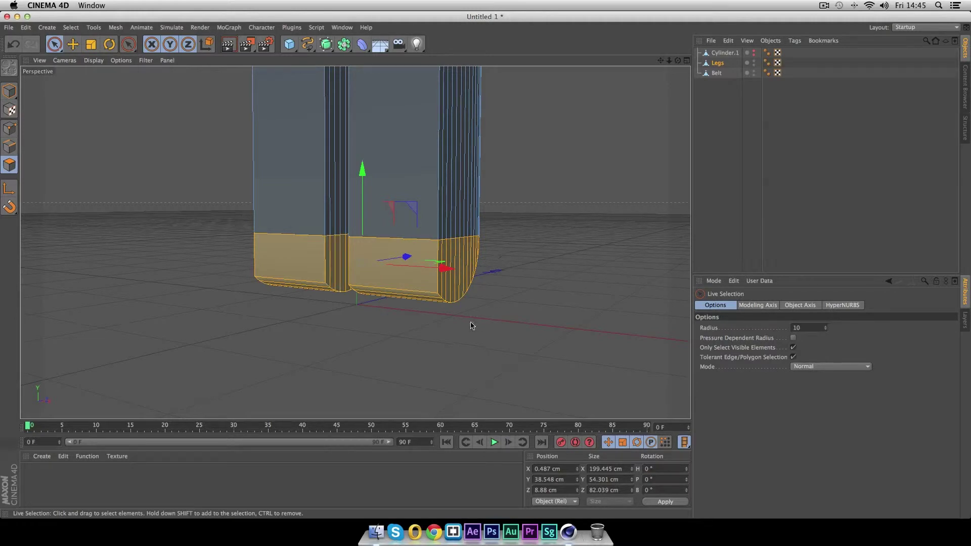
left_click_drag(329, 325, 386, 322, "alt")
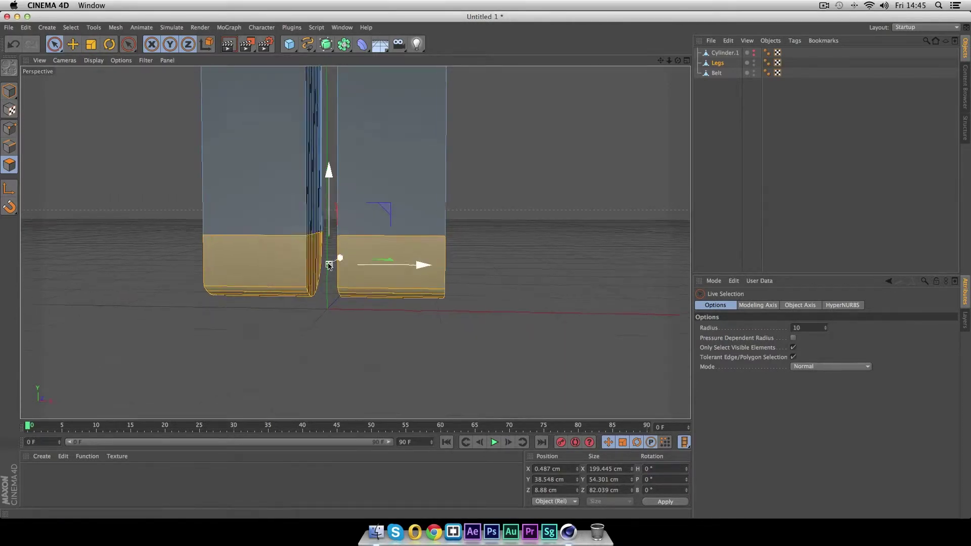
Step: Check the selection around both rounded leg ends and delete the selected polygons below the cut line
scroll(334, 261, "up", 3)
left_click_drag(377, 359, 333, 260, "alt")
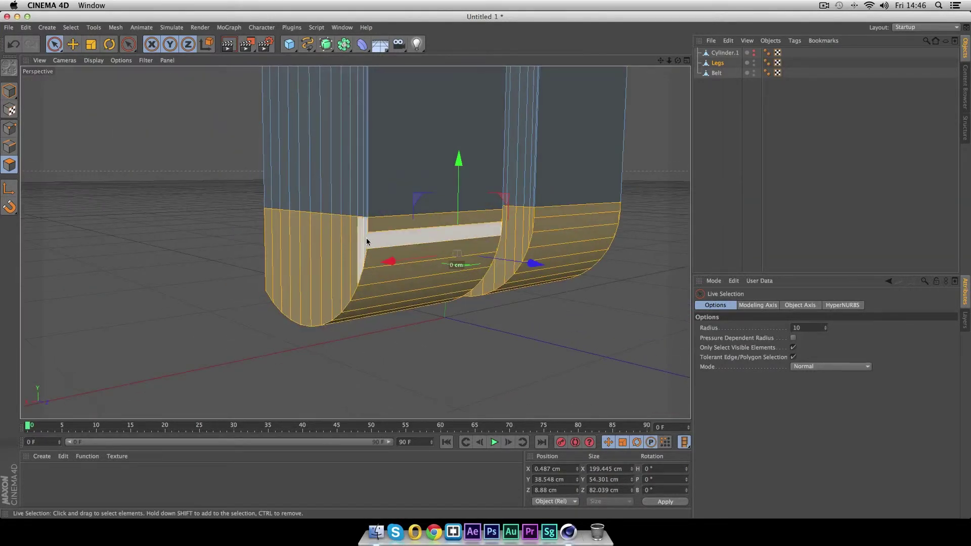
mouse_move(639, 278)
left_mouse_down("alt")
mouse_move(567, 284)
mouse_move(634, 291)
left_mouse_up("alt")
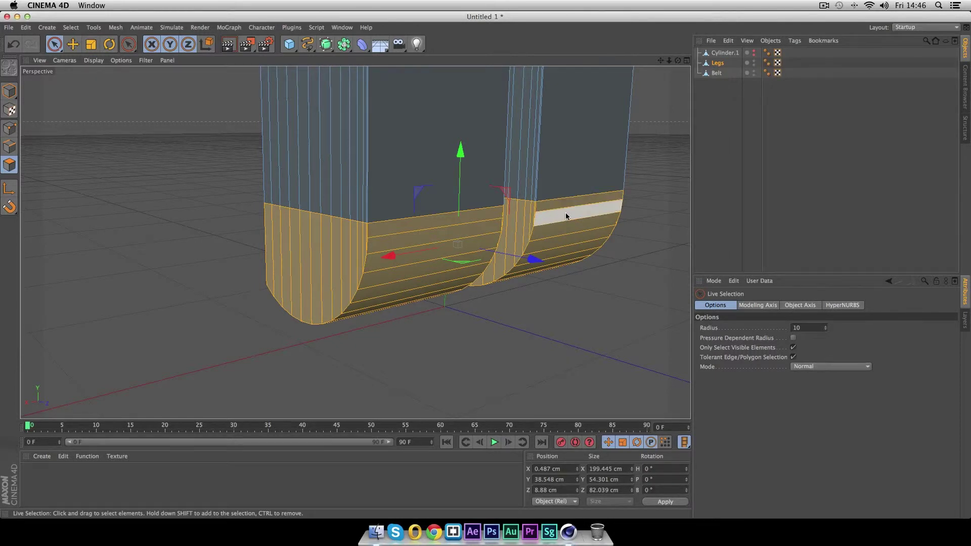
left_click_drag(636, 304, 455, 329, "alt")
scroll(427, 348, "down", 4)
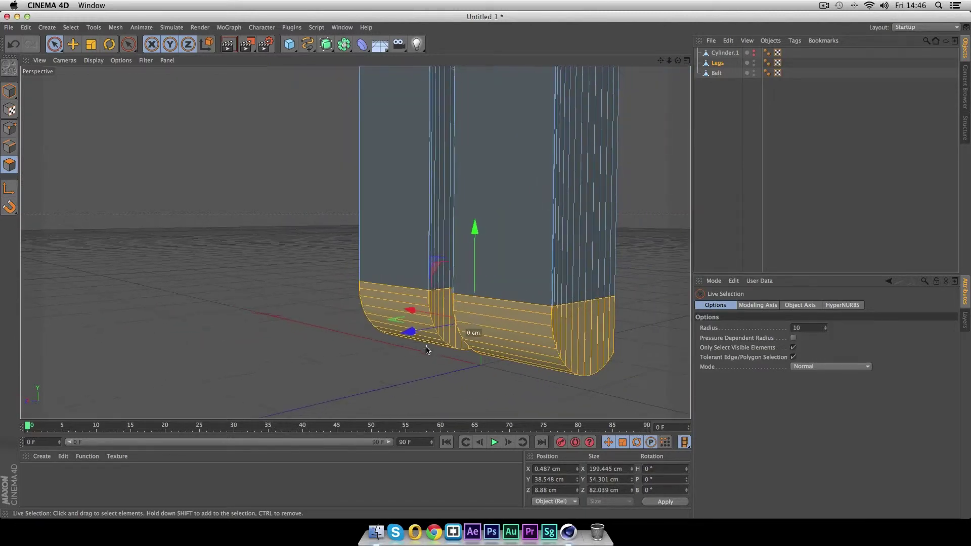
left_click_drag(616, 389, 532, 383, "alt")
left_click(531, 383)
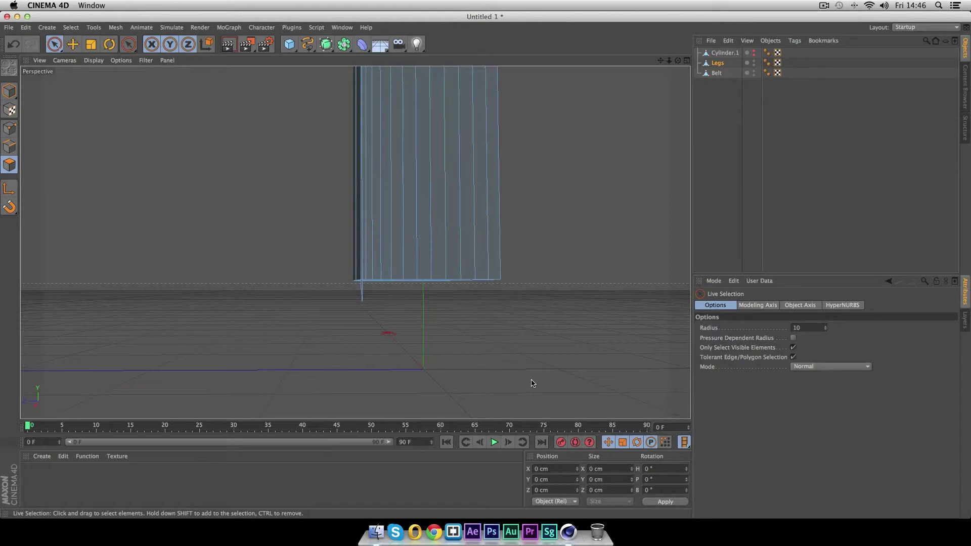
Step: Examine the trimmed lower ends of both legs from the sides, the front and underneath
left_click_drag(430, 333, 532, 318, "alt")
left_click(432, 265)
left_click(510, 296)
left_click_drag(530, 293, 442, 370, "alt")
scroll(442, 371, "down", 4)
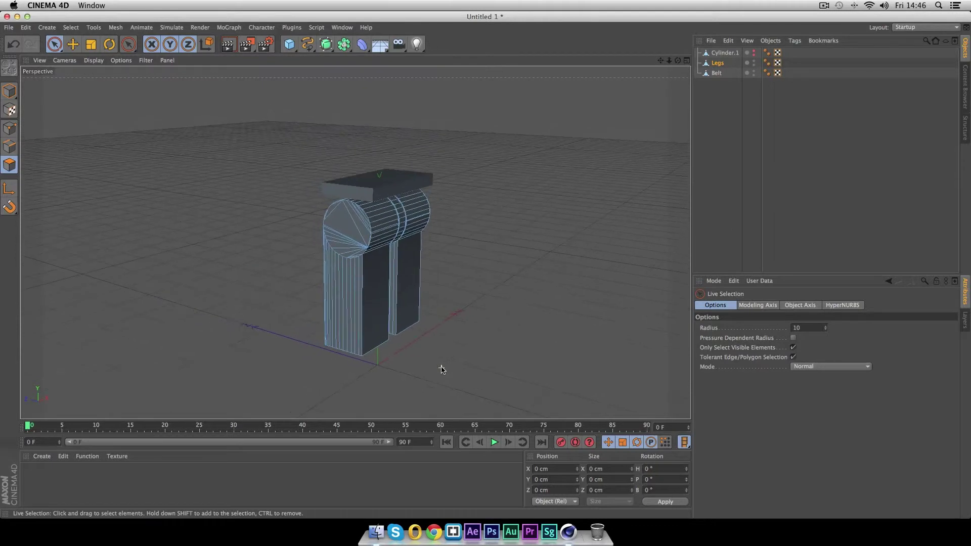
left_click_drag(499, 329, 602, 288, "alt")
scroll(451, 344, "up", 5)
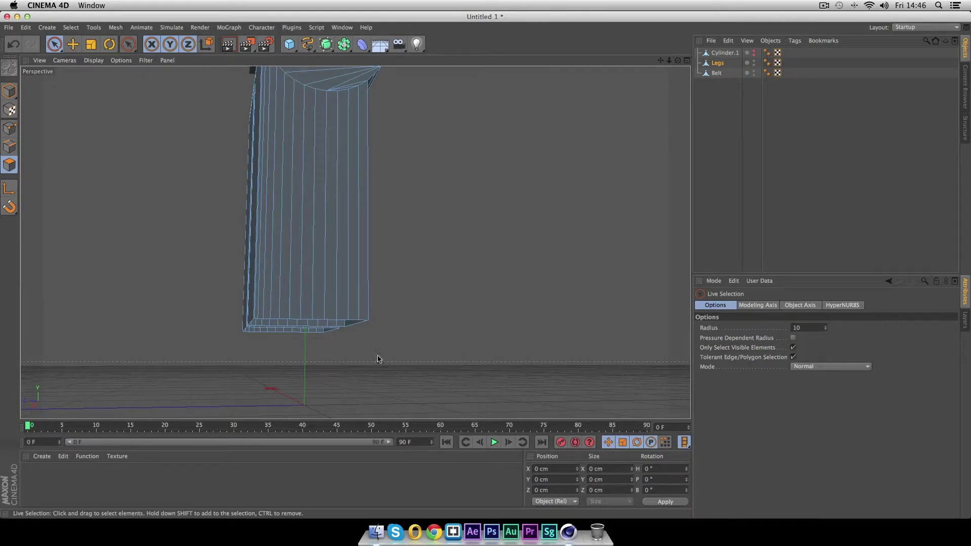
left_click_drag(418, 296, 368, 267, "alt")
scroll(449, 353, "down", 5)
scroll(368, 267, "up", 5)
scroll(382, 335, "down", 5)
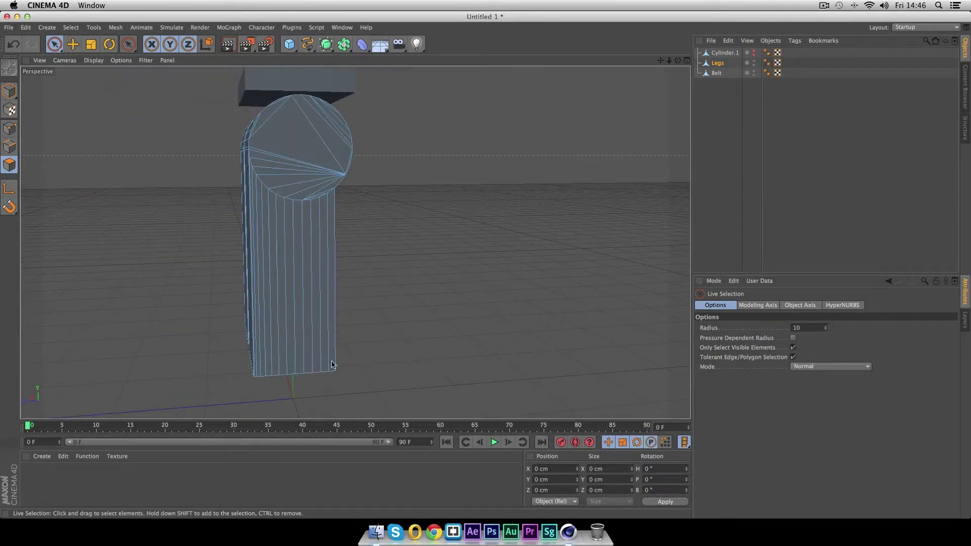
left_click_drag(544, 349, 360, 343, "alt")
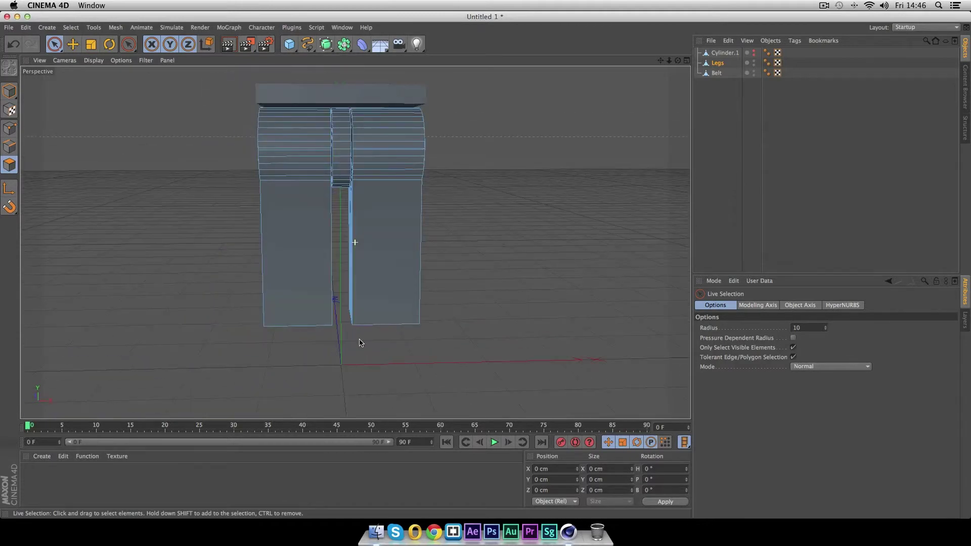
left_click_drag(436, 403, 533, 332, "alt")
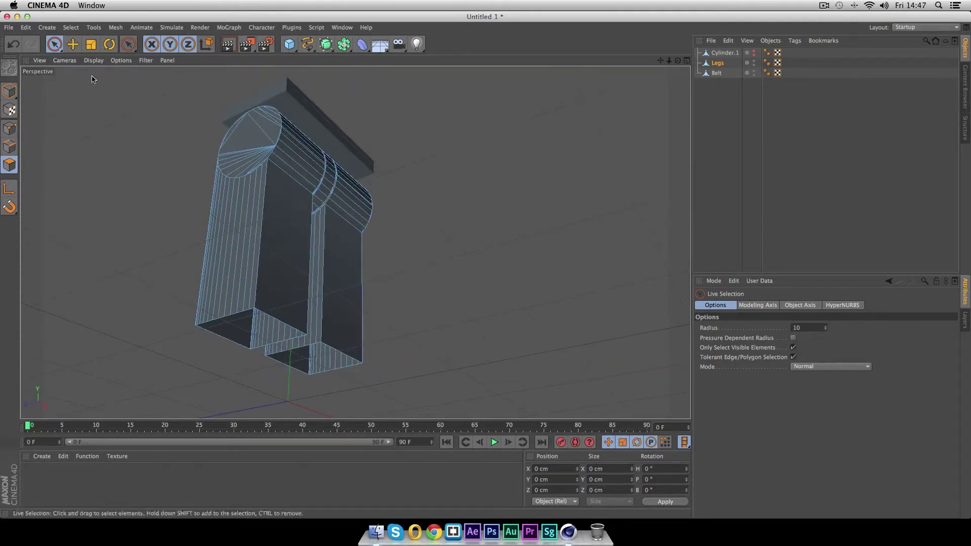
Step: In edge mode, select all edges along the open lower ends of both legs with Rectangle Selection
left_click_drag(54, 45, 93, 70)
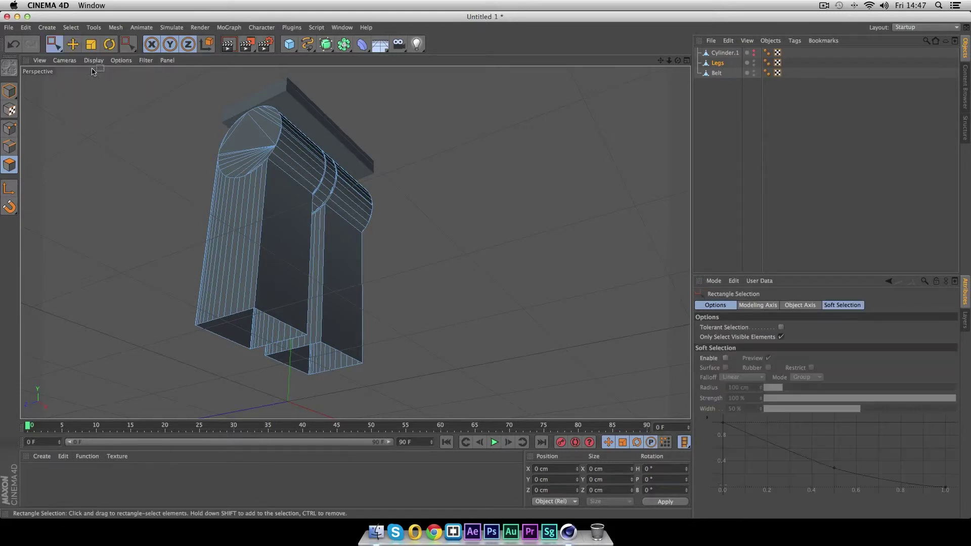
left_click(9, 91)
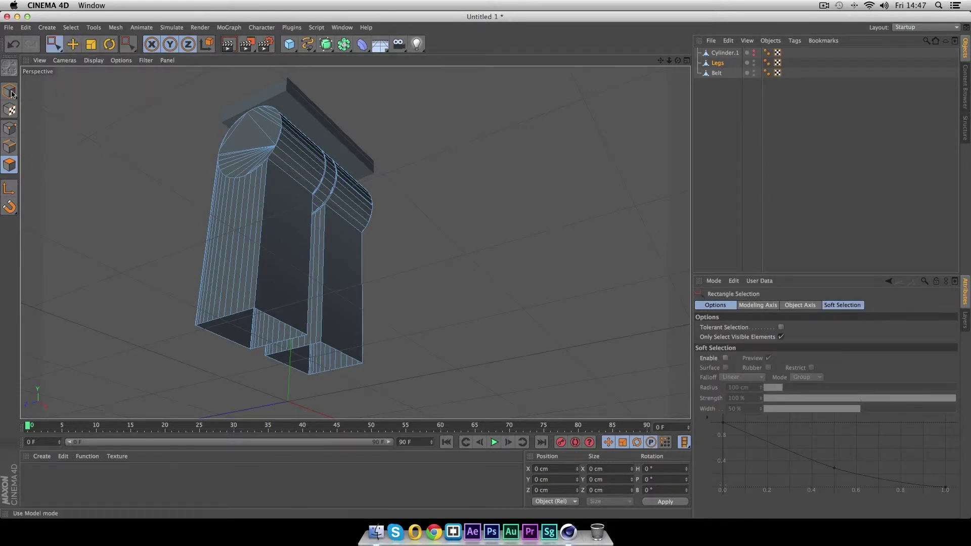
left_click(9, 146)
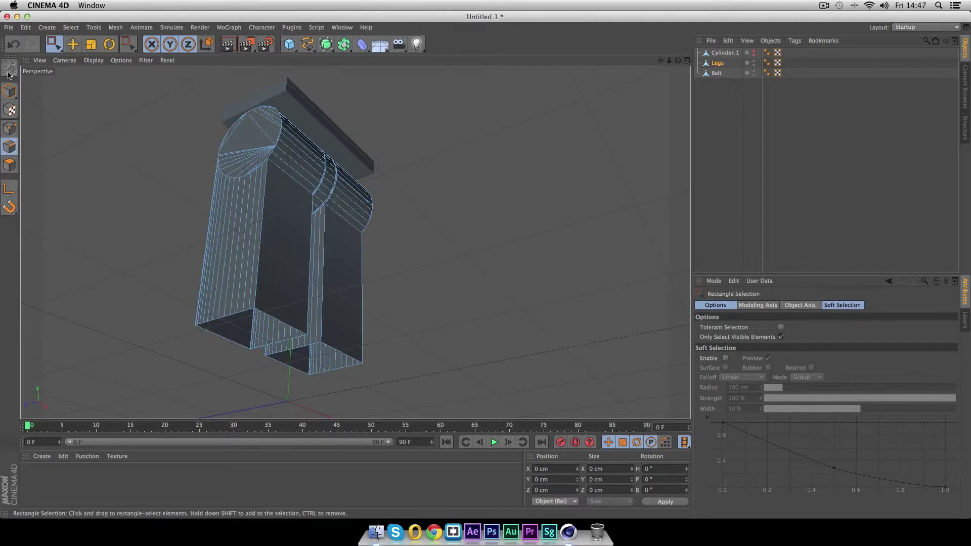
left_click_drag(54, 45, 88, 80)
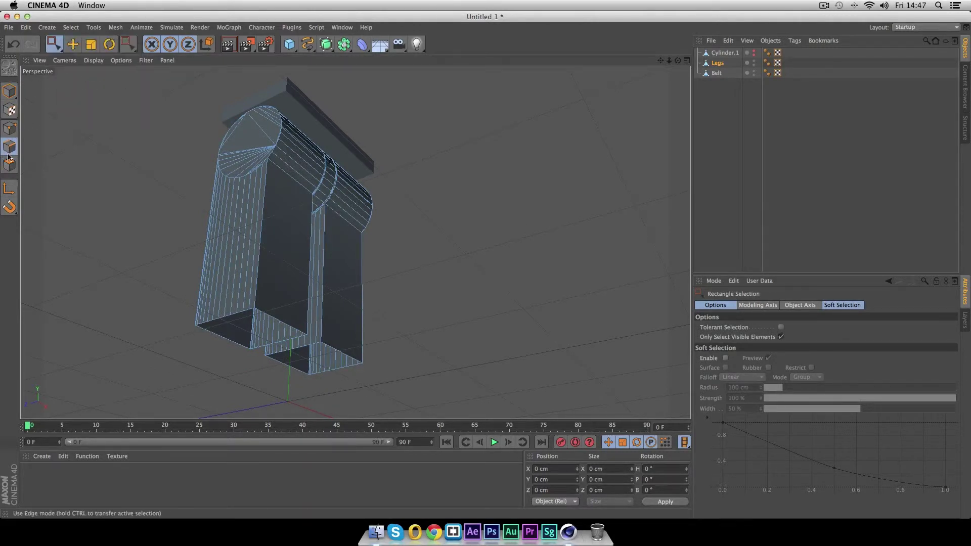
left_click_drag(151, 310, 430, 397)
left_click_drag(152, 284, 413, 393)
left_click_drag(450, 332, 349, 375, "alt")
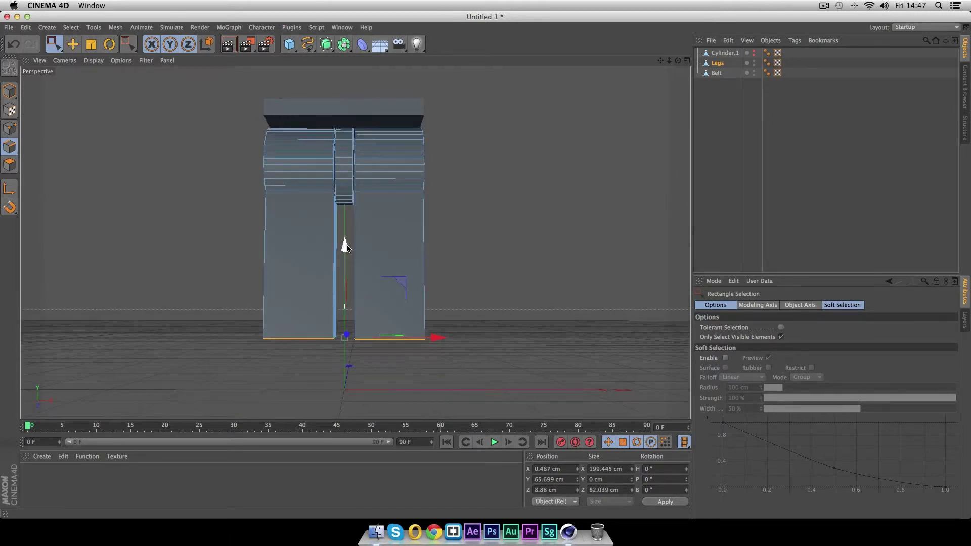
Step: Shorten both legs by raising their selected lower edges to a Y position of about 110 cm, then deselect the Legs
left_click_drag(346, 246, 350, 210)
left_click_drag(499, 234, 492, 270, "alt")
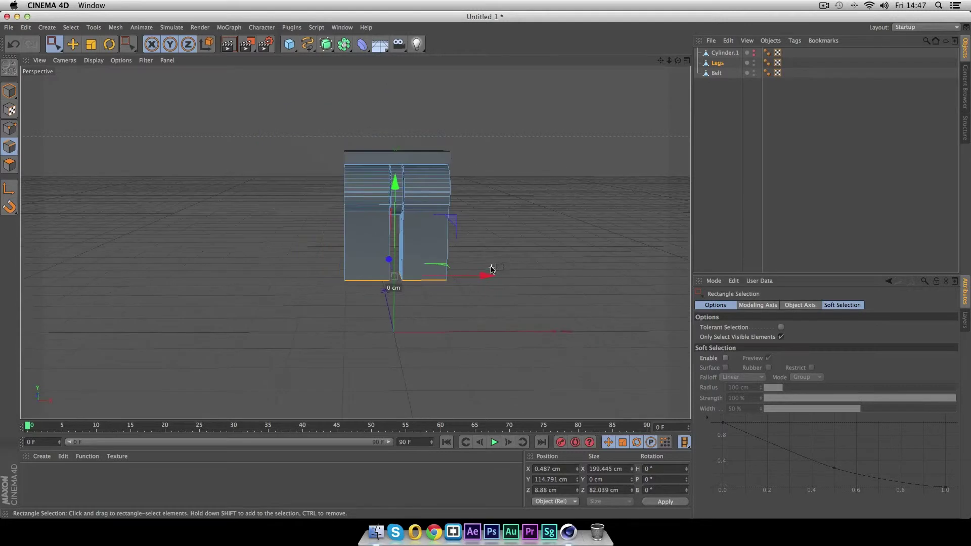
left_click_drag(446, 347, 453, 325, "alt")
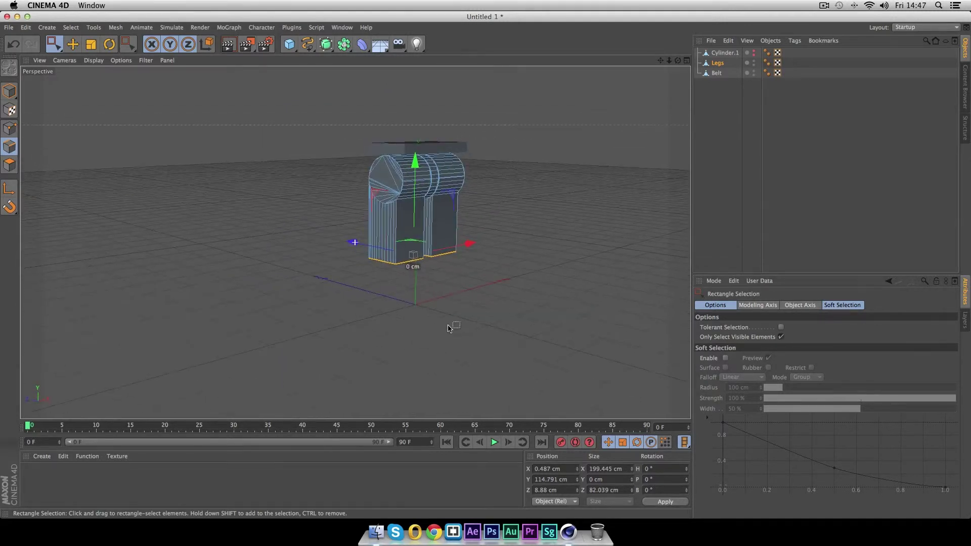
left_click_drag(415, 166, 416, 169)
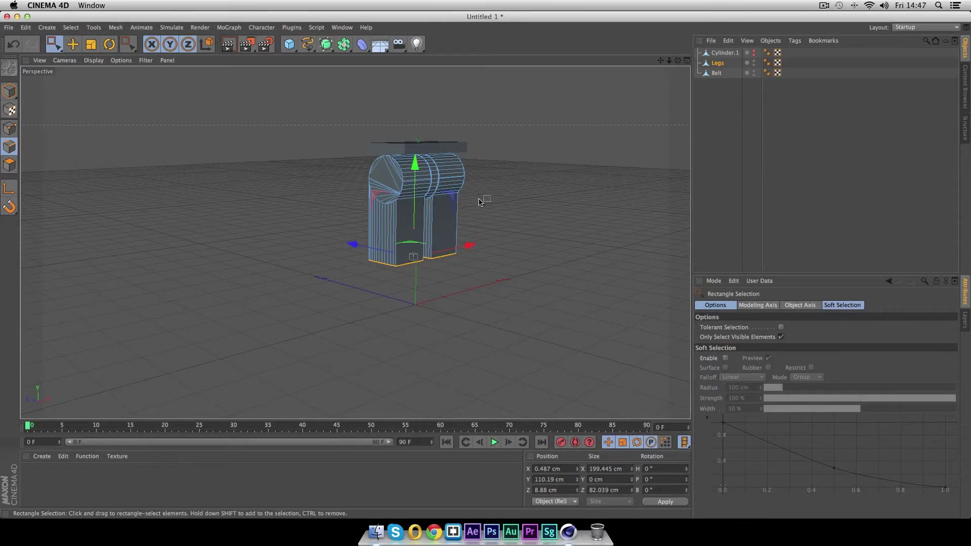
left_click(586, 275)
left_click_drag(586, 275, 503, 261, "alt")
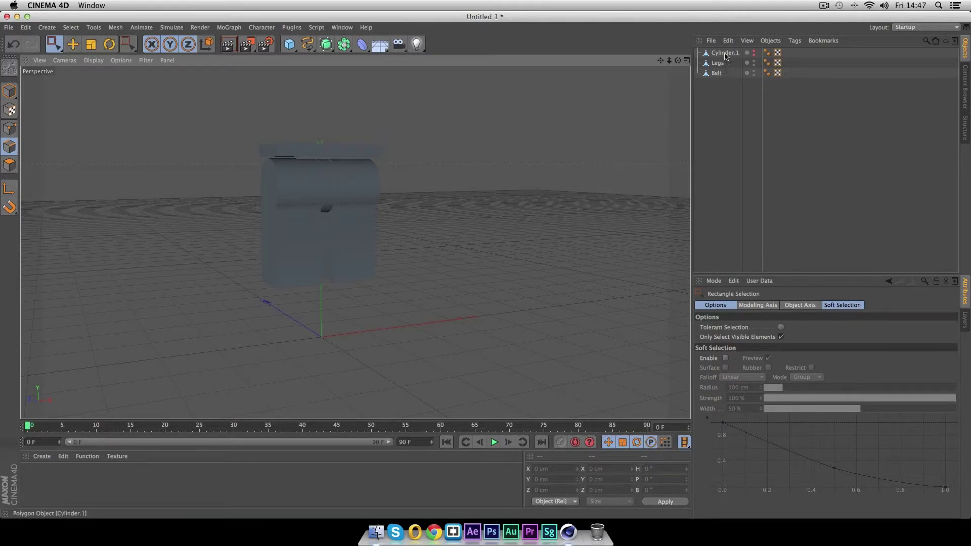
Step: In model mode, duplicate the Belt straight down to just below the legs, at a Y position of about 101.6 cm
left_click(716, 73)
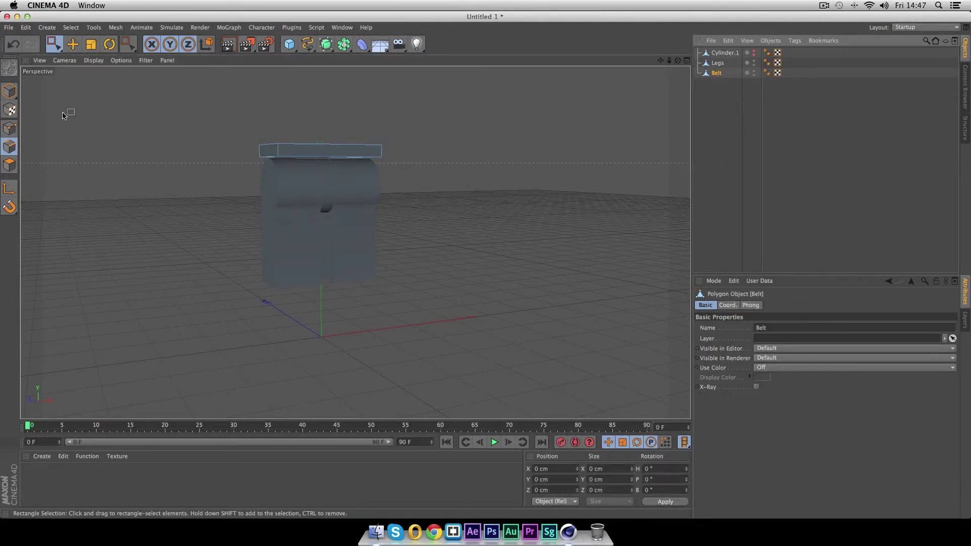
left_click(10, 91)
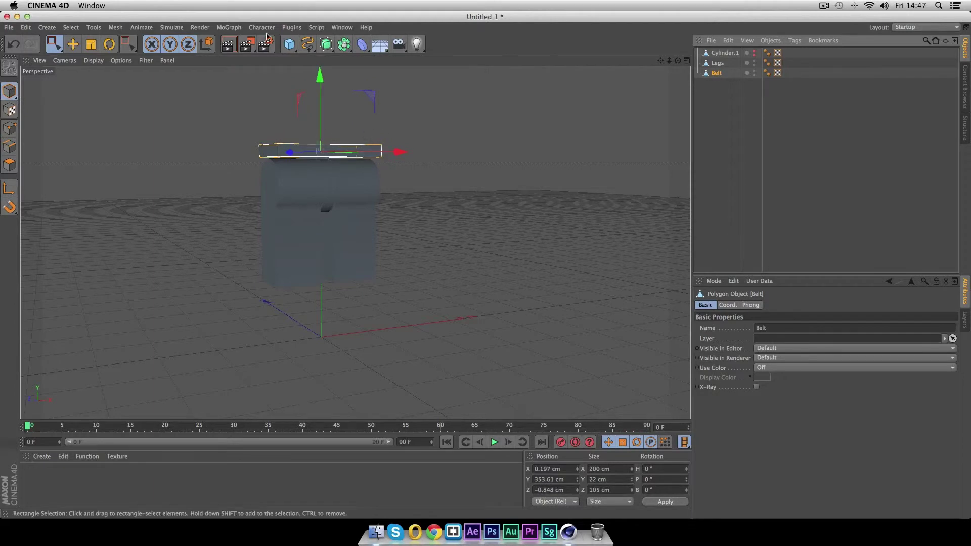
left_click_drag(320, 77, 339, 214, "ctrl")
left_click(520, 278)
left_click_drag(520, 278, 483, 286, "alt")
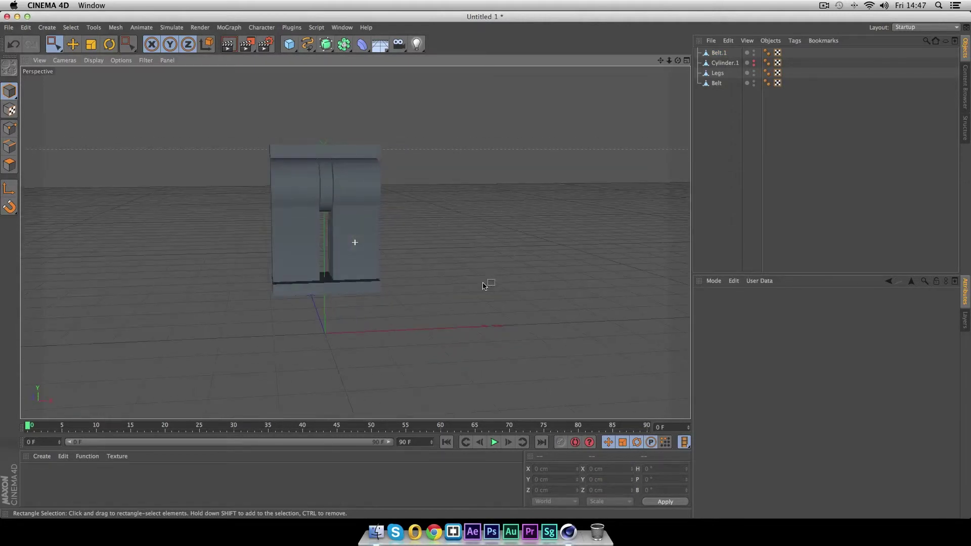
Step: Rename the copied belt as Foot and set its X size to 90 cm
left_click(717, 52)
double_click(717, 52)
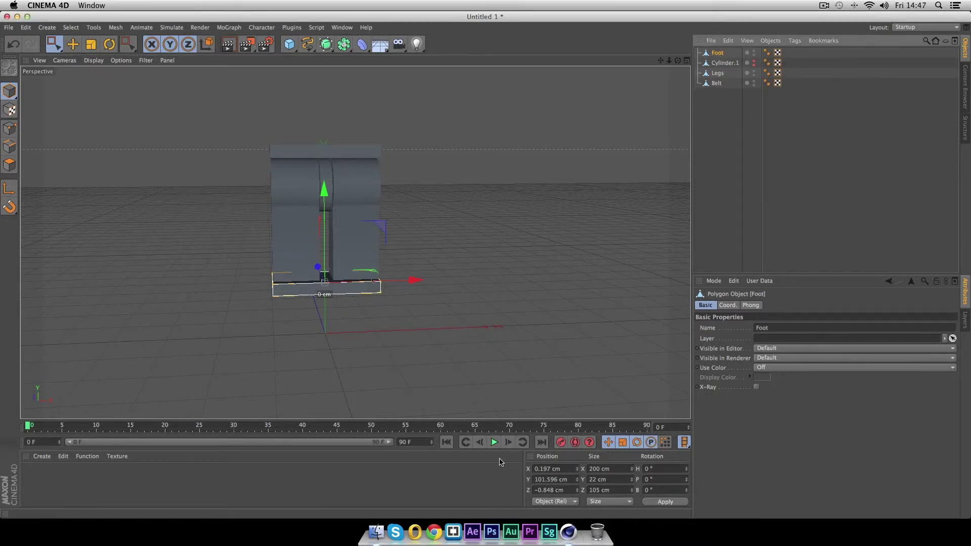
left_click(596, 469)
type("90")
key("Return")
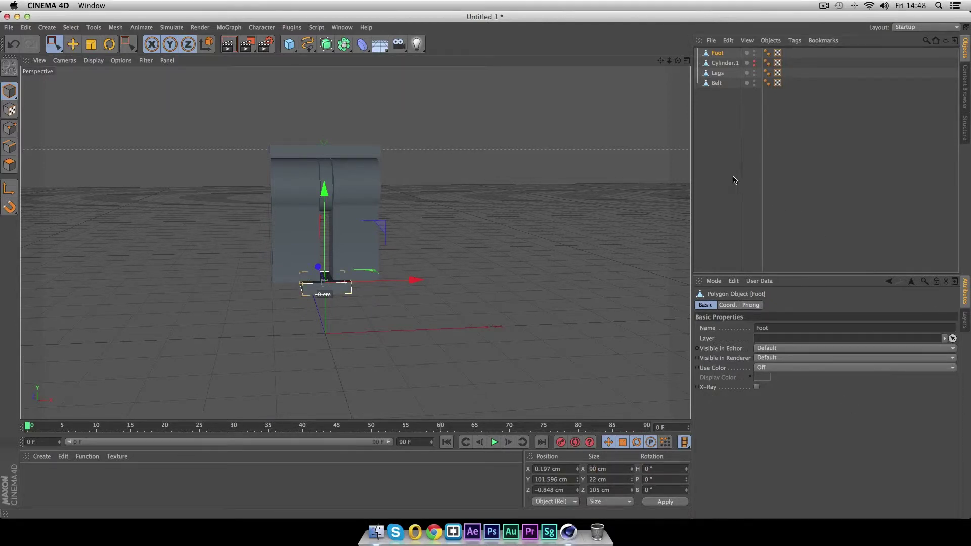
Step: Move the Foot along X under the leg on the positive X side, to about 55.8 cm, and check its alignment
left_click_drag(413, 280, 446, 286)
scroll(354, 287, "up", 3)
scroll(354, 288, "up", 6)
left_click_drag(365, 273, 281, 277, "alt")
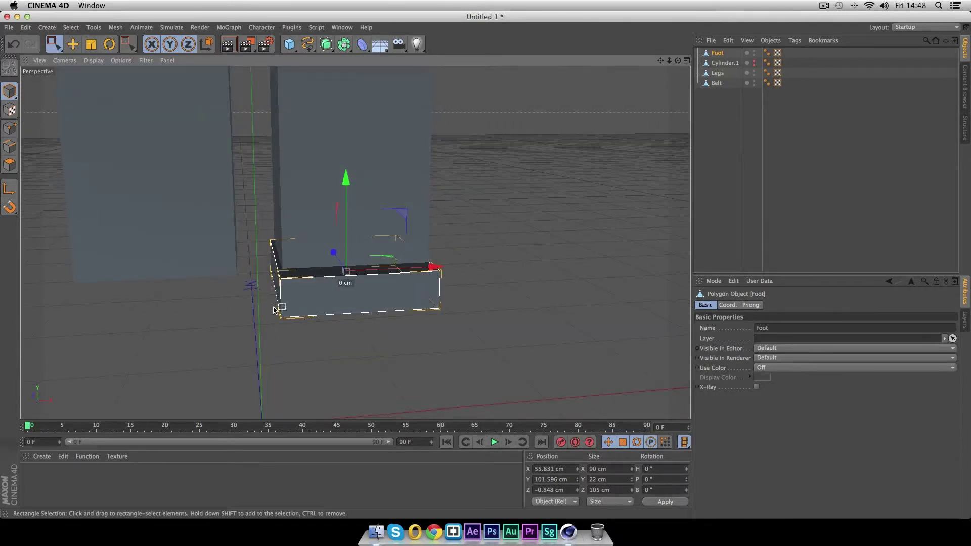
scroll(272, 312, "down", 5)
scroll(272, 312, "down", 2)
scroll(270, 306, "up", 5)
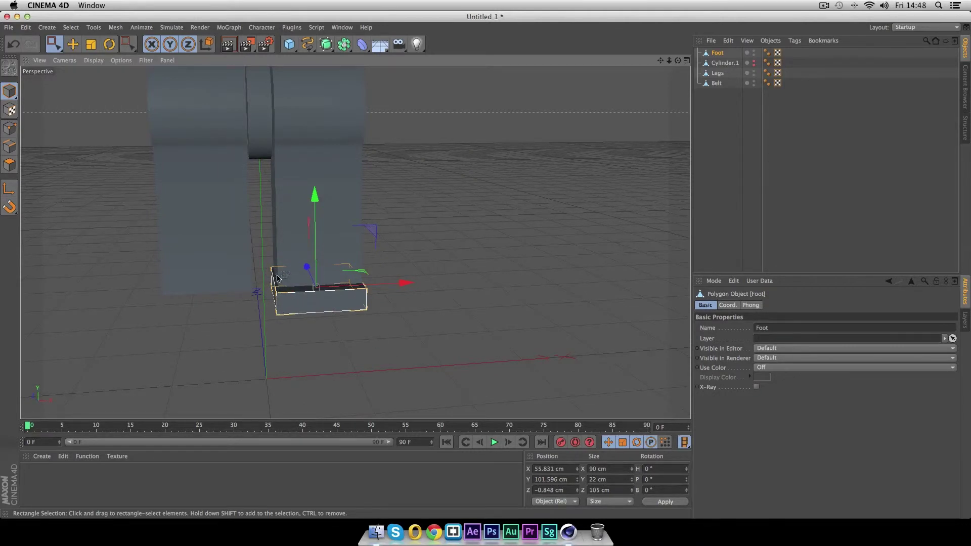
scroll(262, 307, "down", 2)
Step: Duplicate the Foot along X under the other leg, at about -54.7 cm, and inspect both feet from the side
left_click_drag(392, 290, 321, 299, "ctrl")
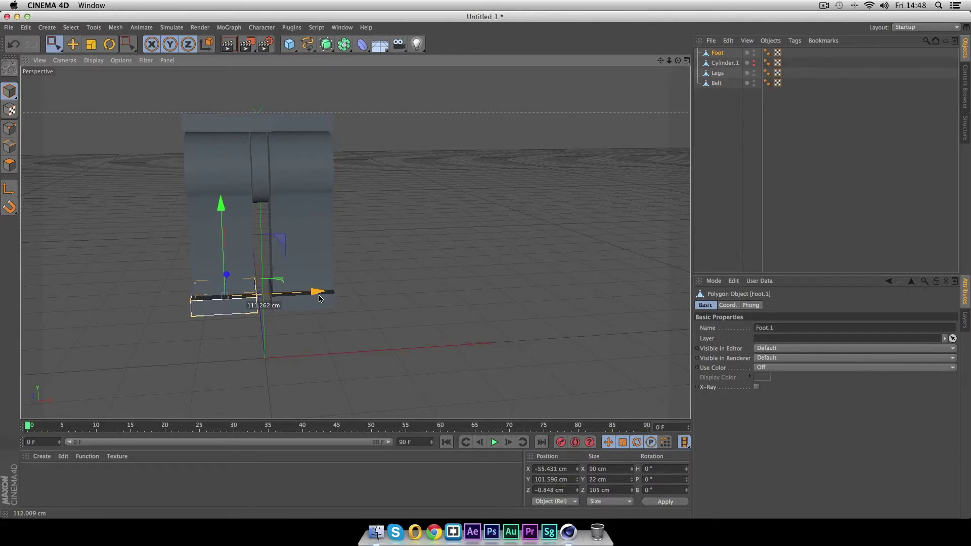
left_click_drag(320, 299, 321, 299, "ctrl")
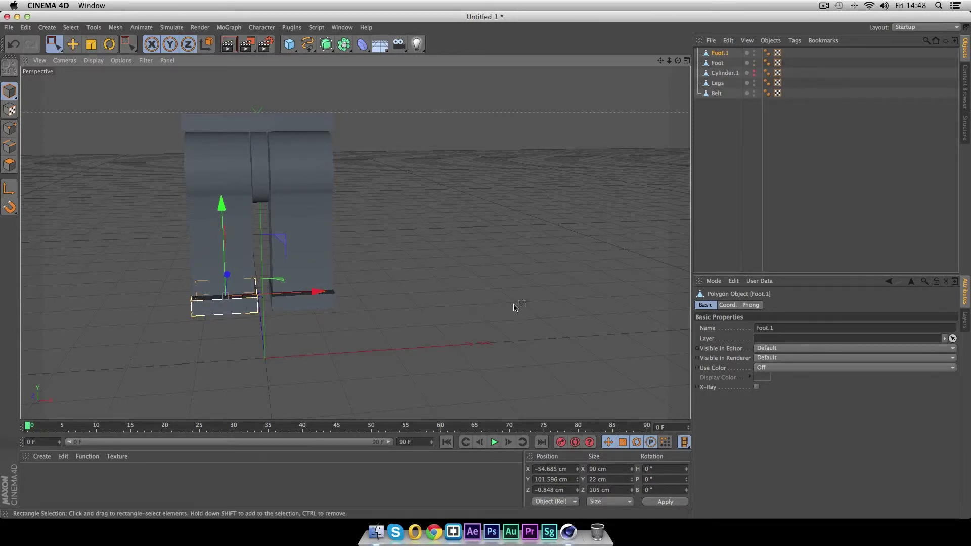
left_click(698, 195)
left_click_drag(442, 303, 572, 238, "alt")
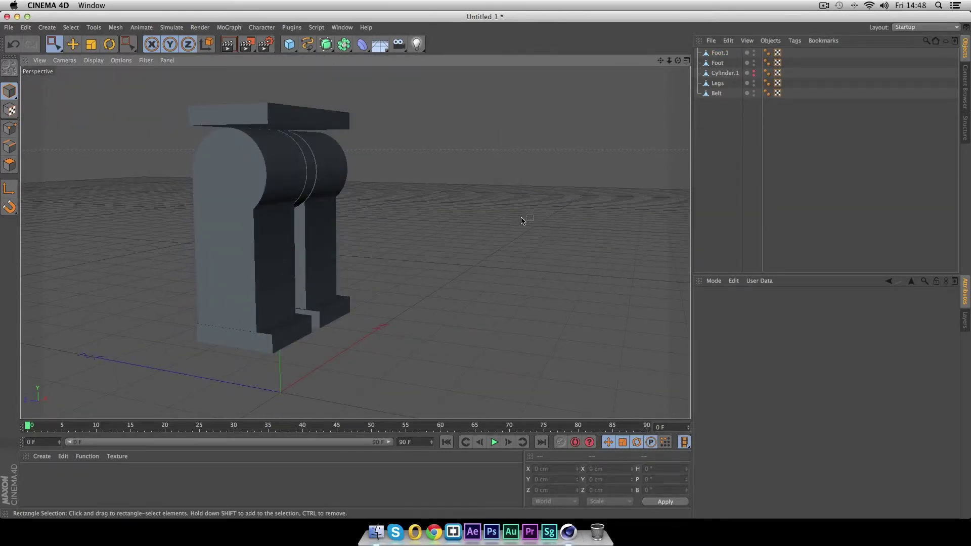
scroll(521, 217, "down", 1)
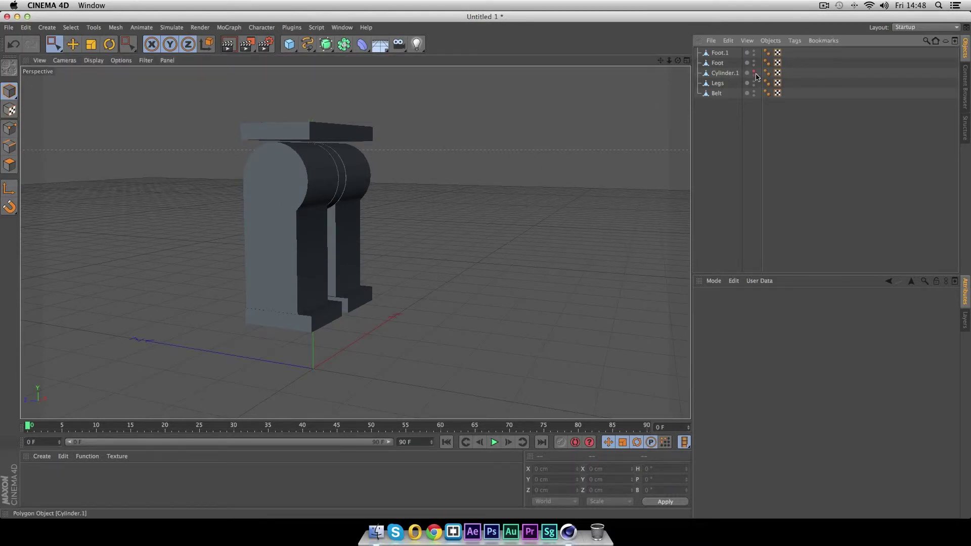
Step: Make Cylinder.1 visible in the editor and raise it into the Belt, to a Y position of about 307 cm
left_click(716, 74)
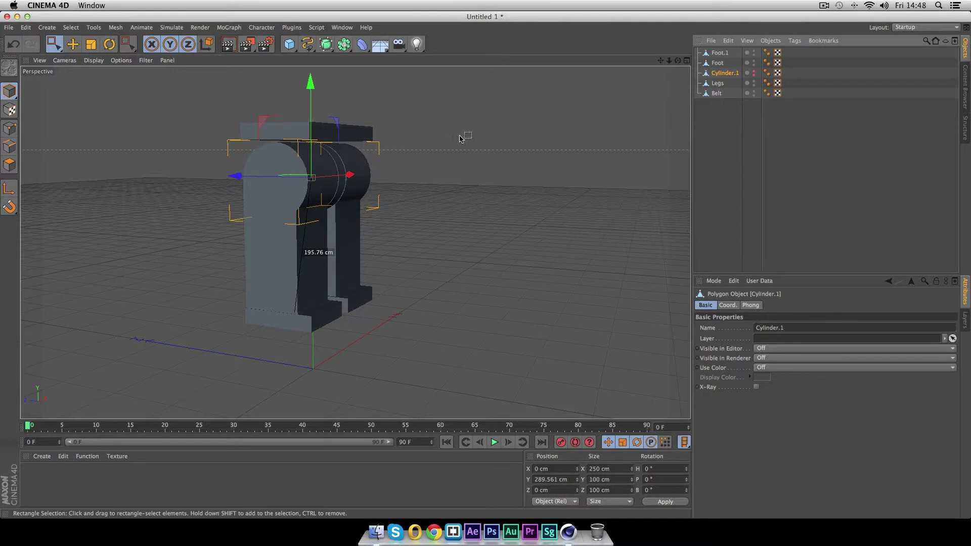
left_click(753, 74, "ctrl")
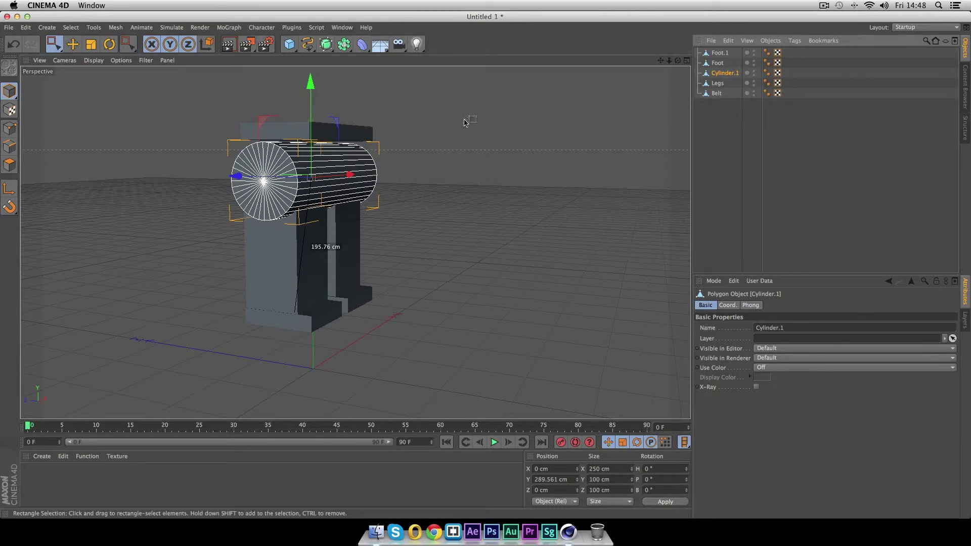
left_click_drag(434, 147, 465, 150, "alt")
scroll(384, 149, "up", 3)
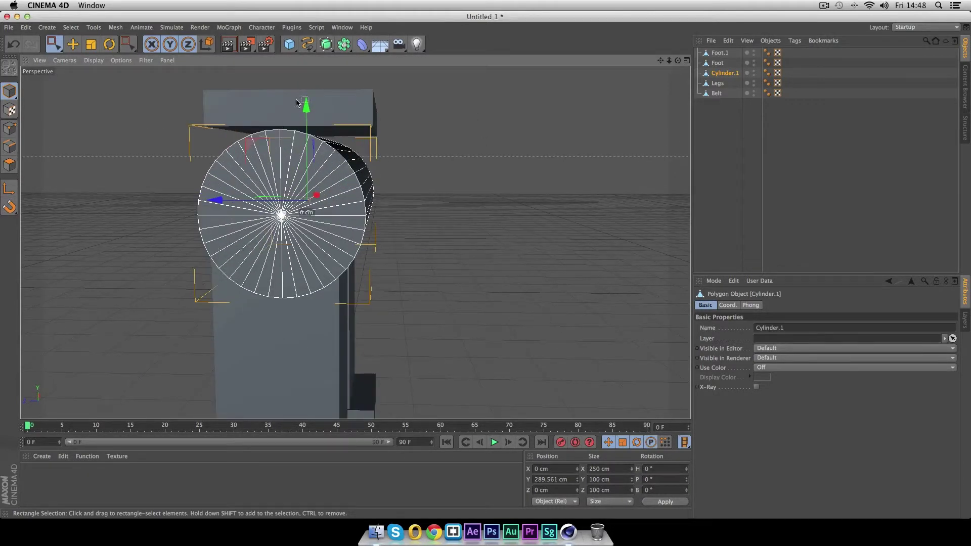
left_click_drag(433, 130, 441, 133, "alt")
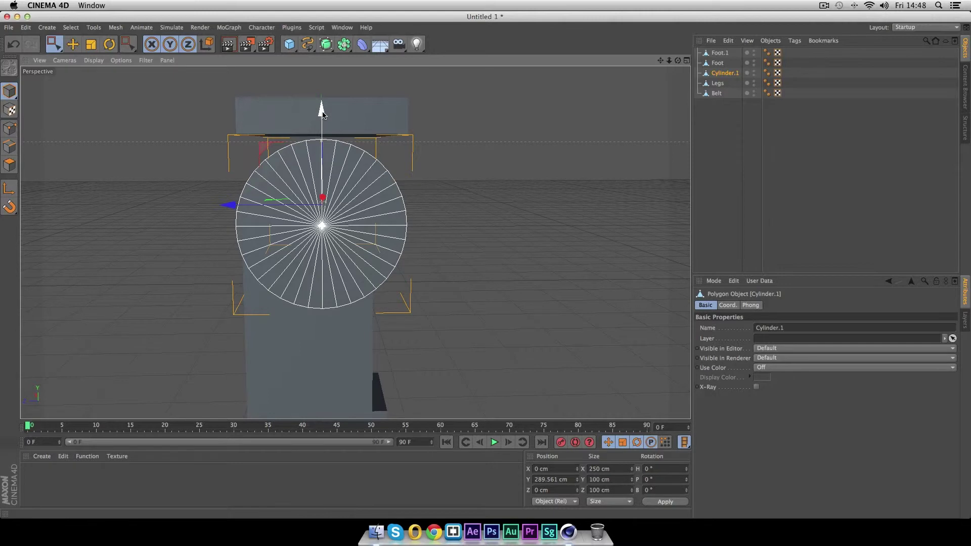
left_click_drag(322, 114, 323, 90)
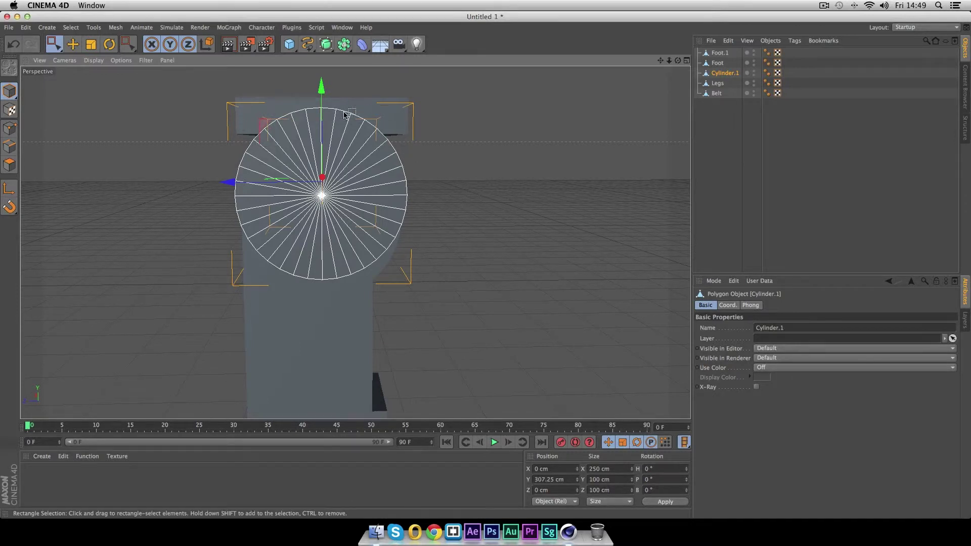
left_click_drag(547, 173, 511, 185, "alt")
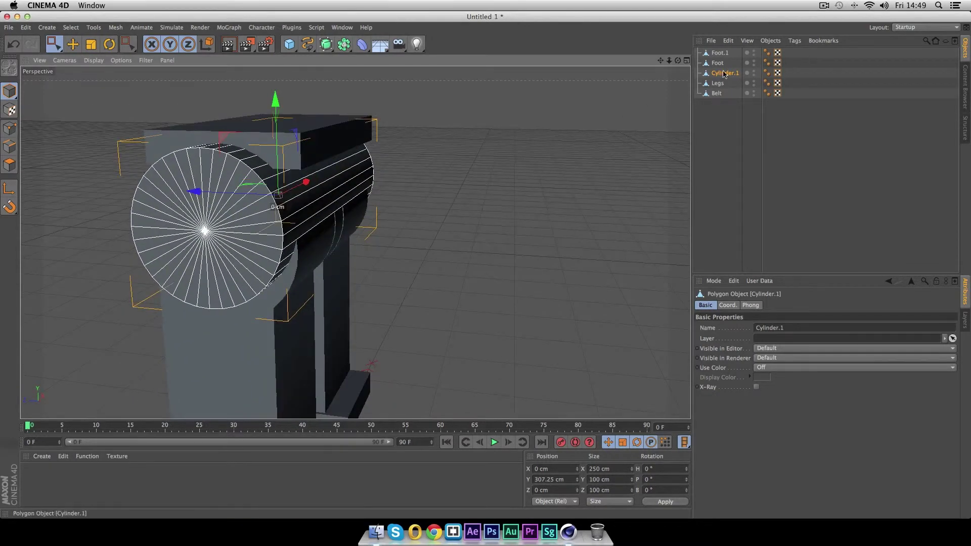
Step: Add a Boole object and nest the Belt and Cylinder.1 inside it, with the Belt first, to subtract the cylinder
left_click_drag(729, 76, 729, 106)
left_click_drag(326, 44, 536, 55)
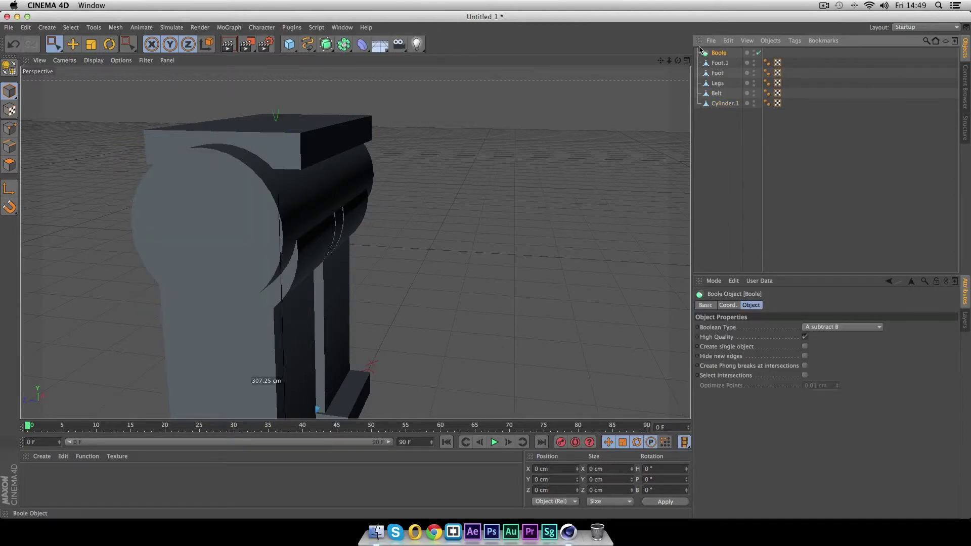
left_click_drag(713, 54, 723, 90)
left_click_drag(730, 139, 721, 87)
left_click_drag(485, 191, 513, 181, "alt")
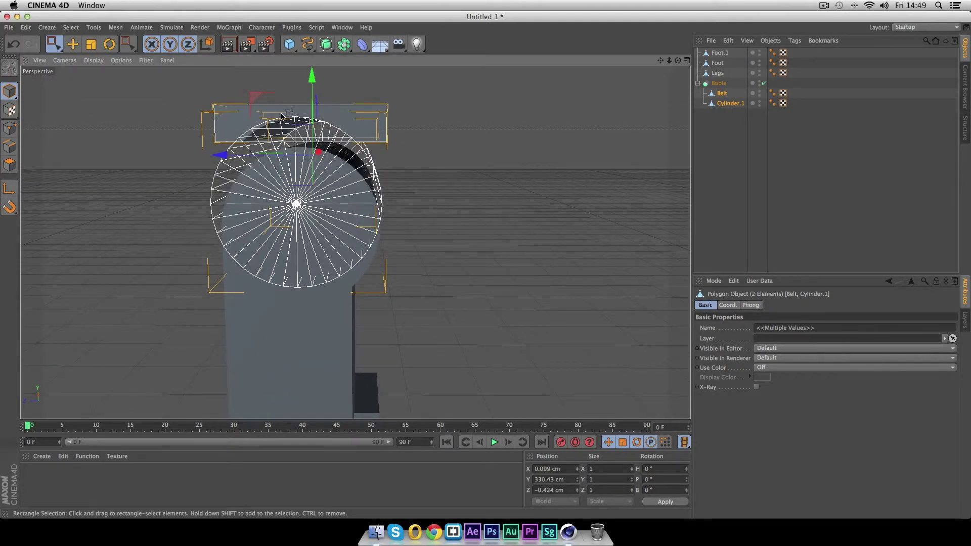
Step: Make the Boole editable, select its children and merge everything into one object with Connect Objects + Delete
left_click(723, 87)
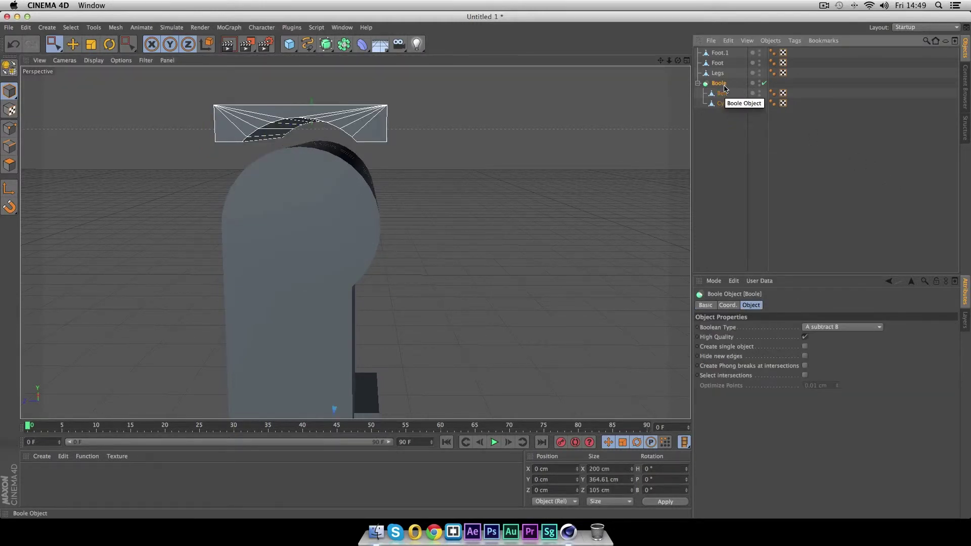
key("c")
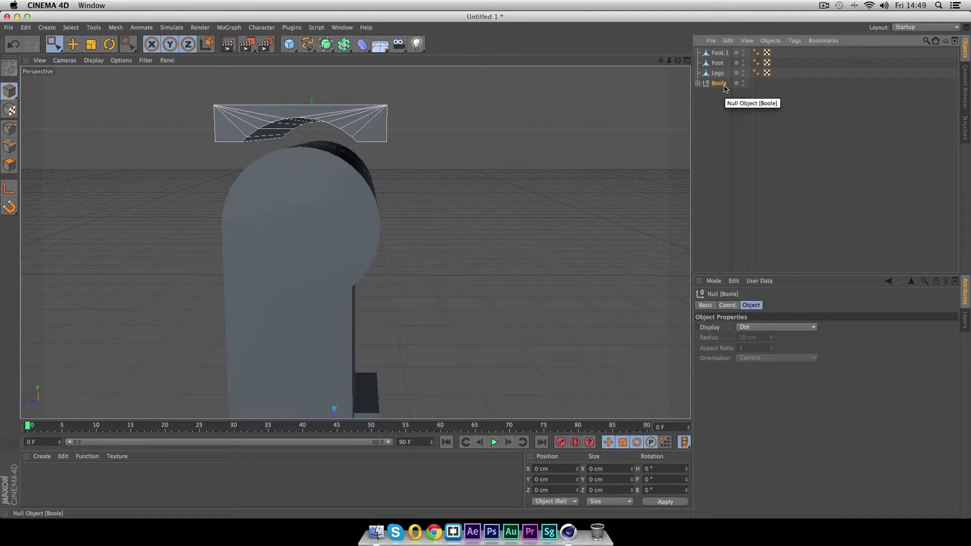
right_click(725, 87)
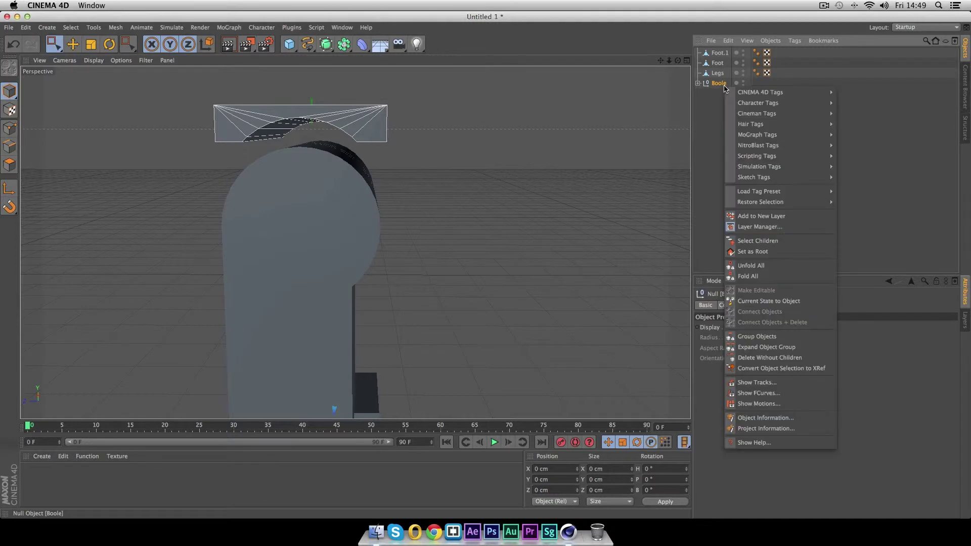
left_click(774, 241)
right_click(719, 84)
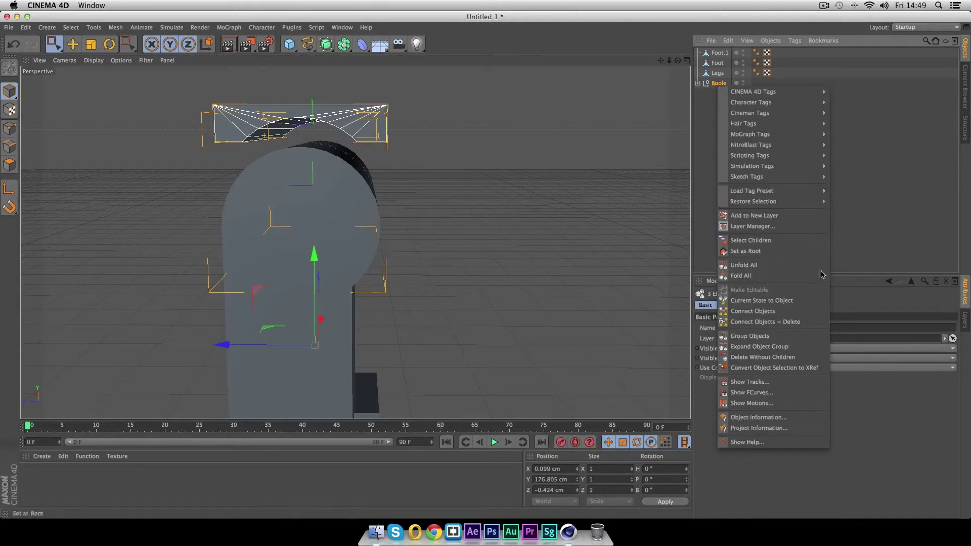
left_click(803, 323)
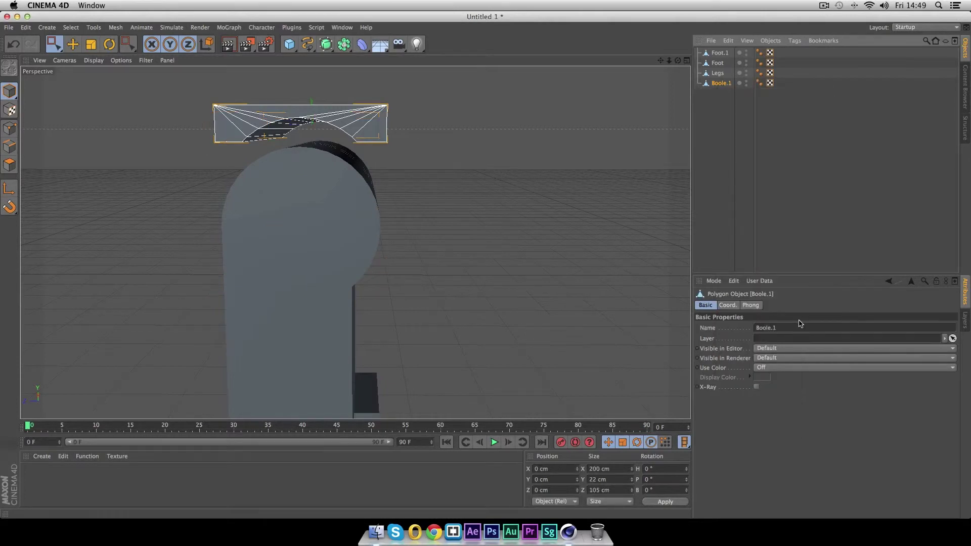
Step: Rename the merged boolean object as Belt and check its curved cutout from the side
double_click(720, 83)
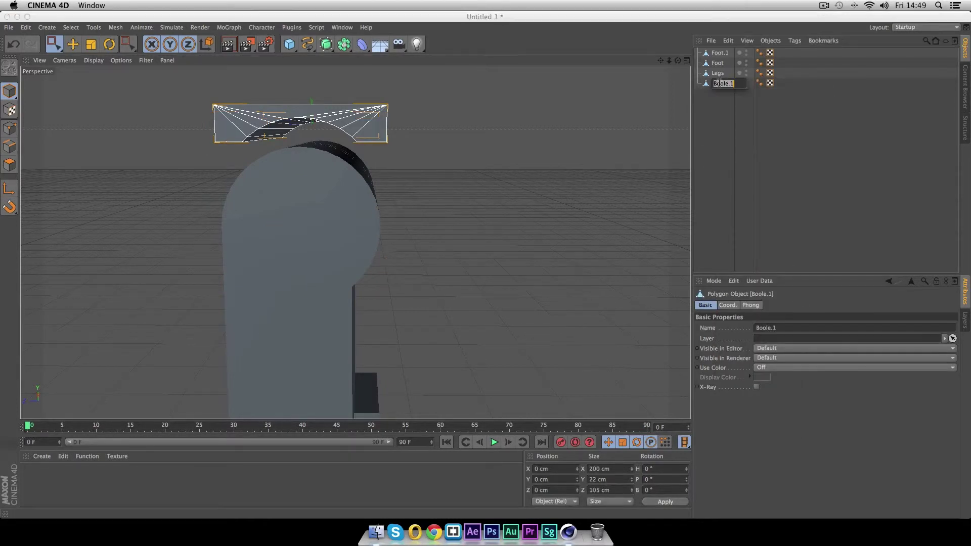
type("Belt")
key("Return")
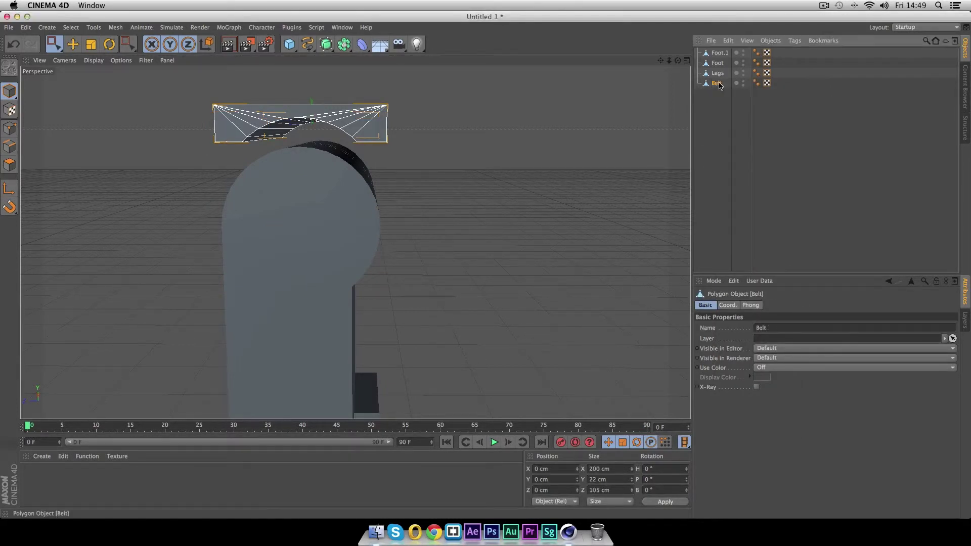
left_click_drag(551, 163, 561, 163, "alt")
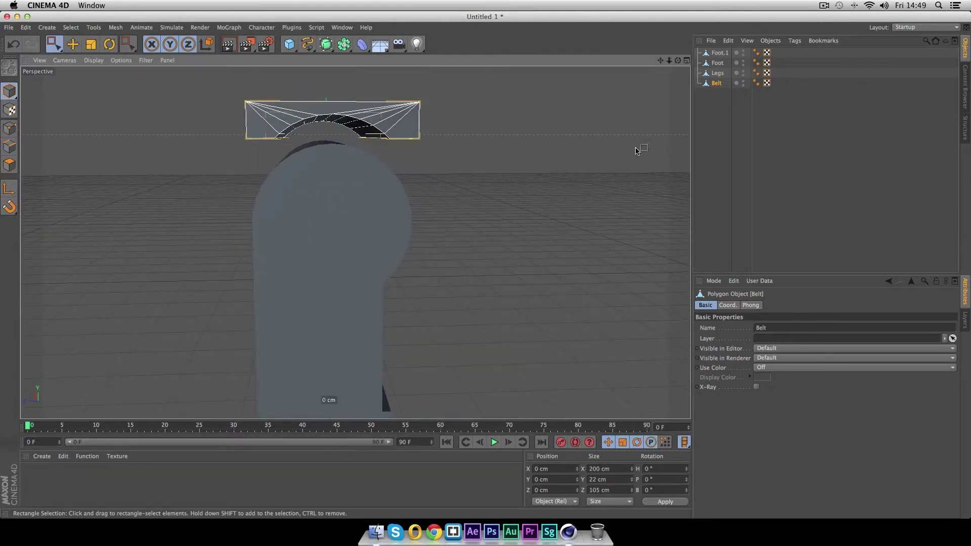
Step: Select the Legs and both feet together, move them up into the Belt's curved cutout, and inspect the assembled lower body
left_click(718, 73)
left_click(718, 62, "shift")
left_click(724, 53, "shift")
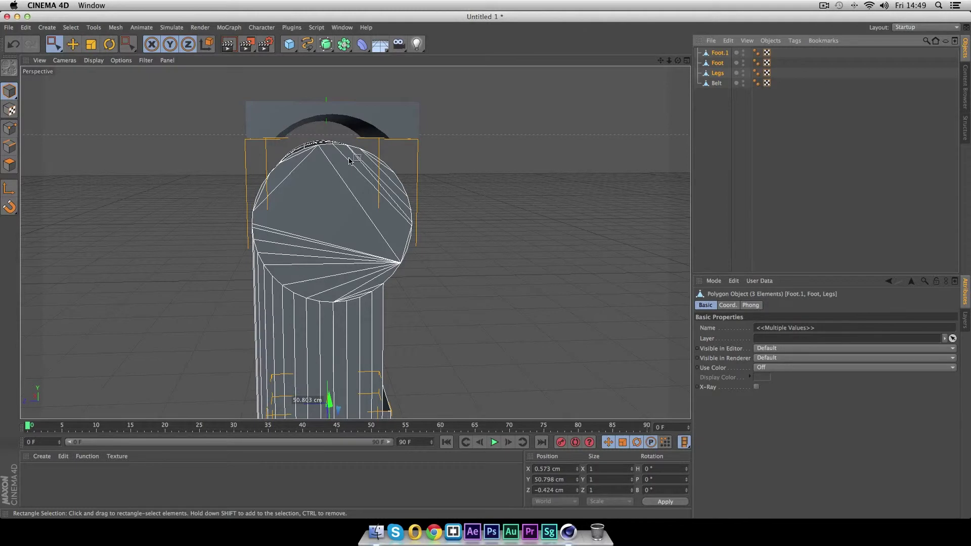
key("e")
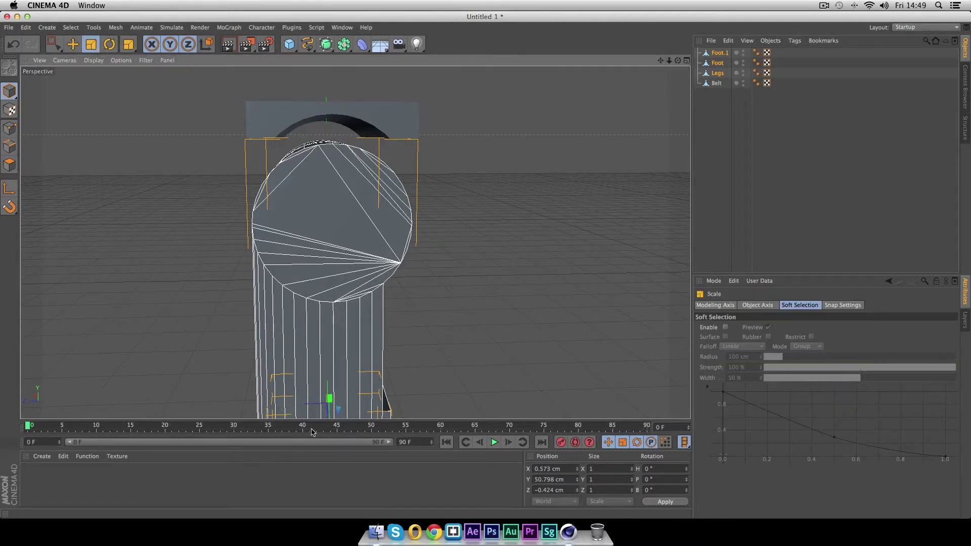
left_click_drag(330, 402, 329, 386)
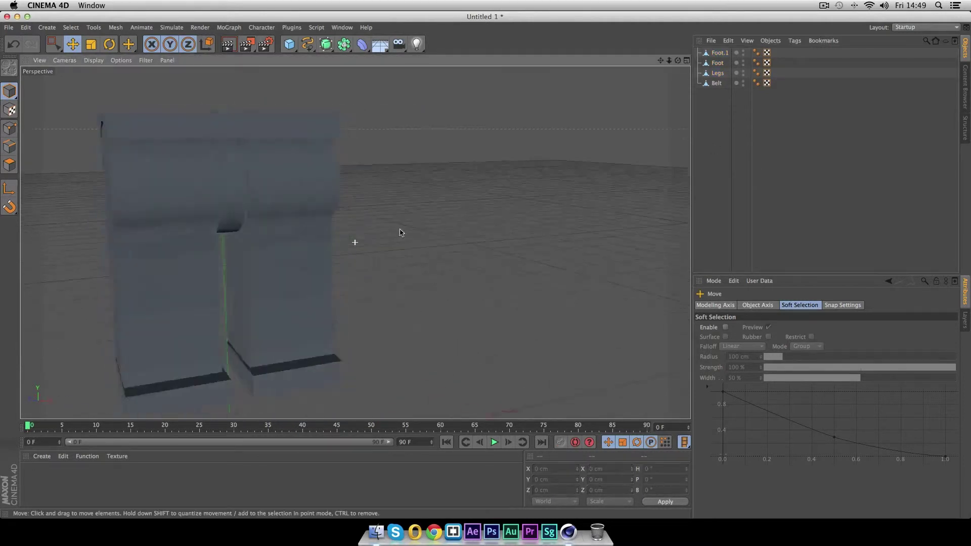
mouse_move(399, 233)
left_mouse_down("alt")
mouse_move(436, 195)
mouse_move(543, 220)
mouse_move(396, 234)
left_mouse_up("alt")
right_click_drag(414, 247, 441, 251, "alt")
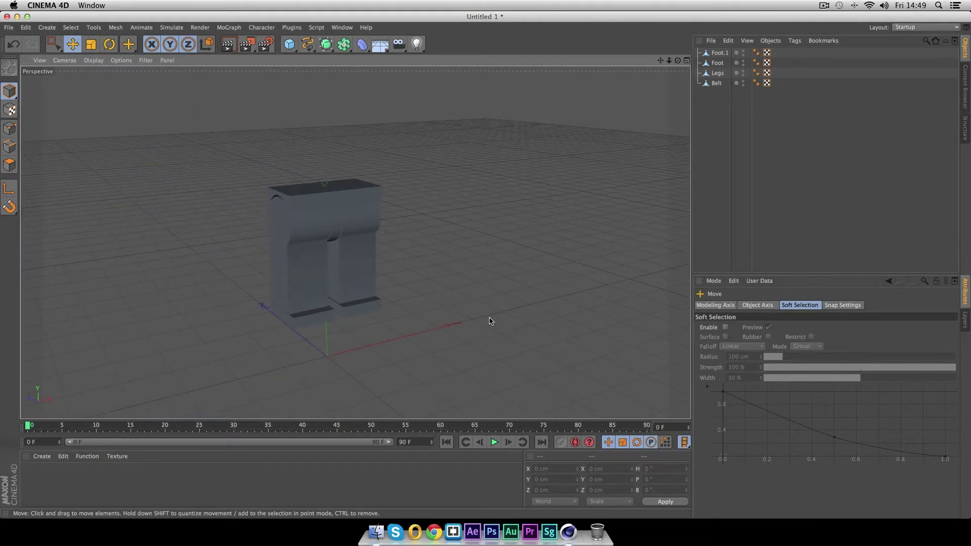
Step: Add a Cone primitive and raise it onto the top of the Belt, to a Y position of about 423 cm
scroll(489, 321, "down", 2)
left_click_drag(555, 294, 479, 271, "alt")
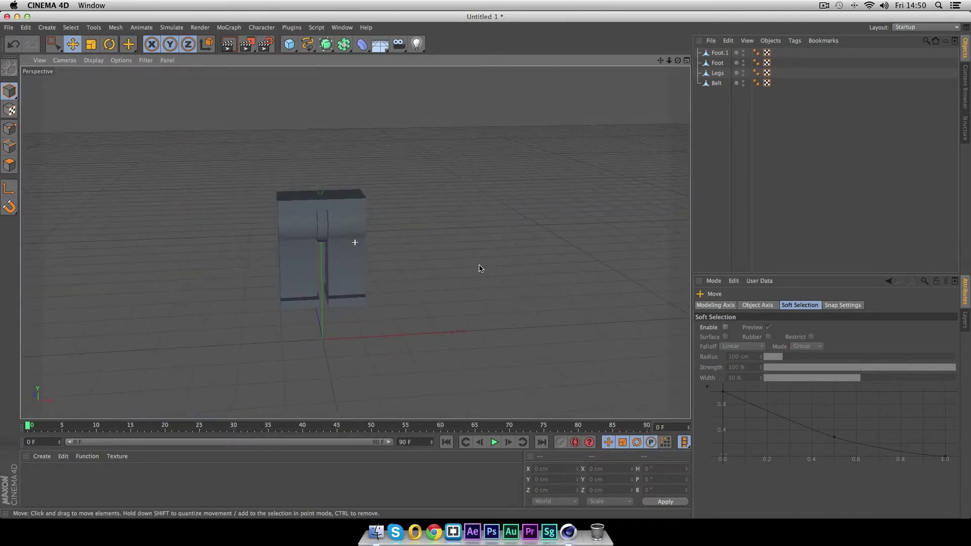
left_click(289, 44)
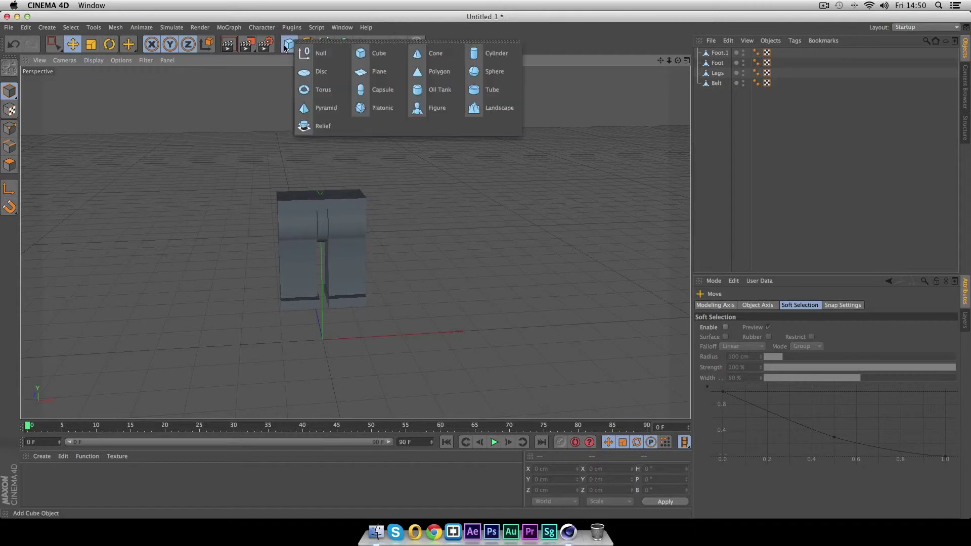
left_click(437, 53)
left_click_drag(332, 260, 347, 78)
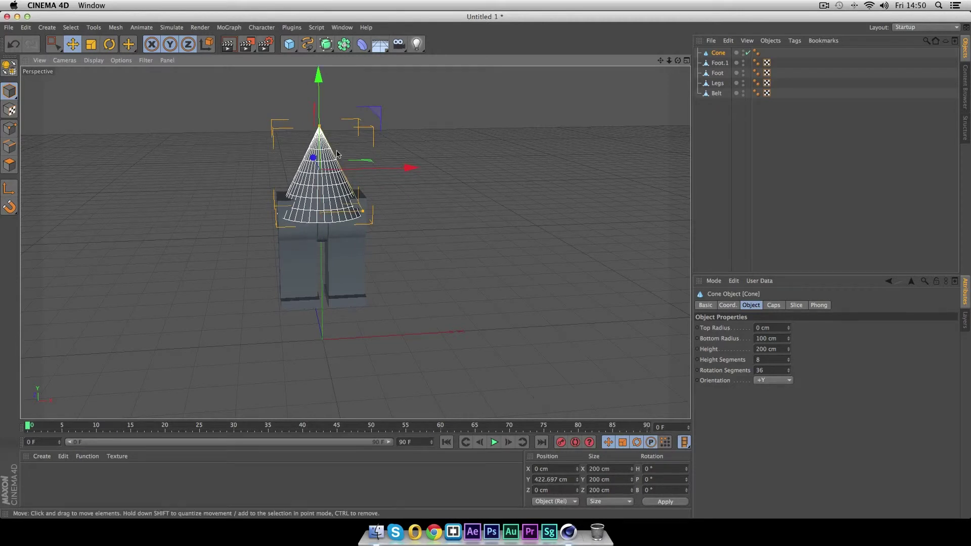
Step: Set the cone's top radius to 80 cm, height segments to 5 and rotation segments to 8
scroll(334, 155, "up", 5)
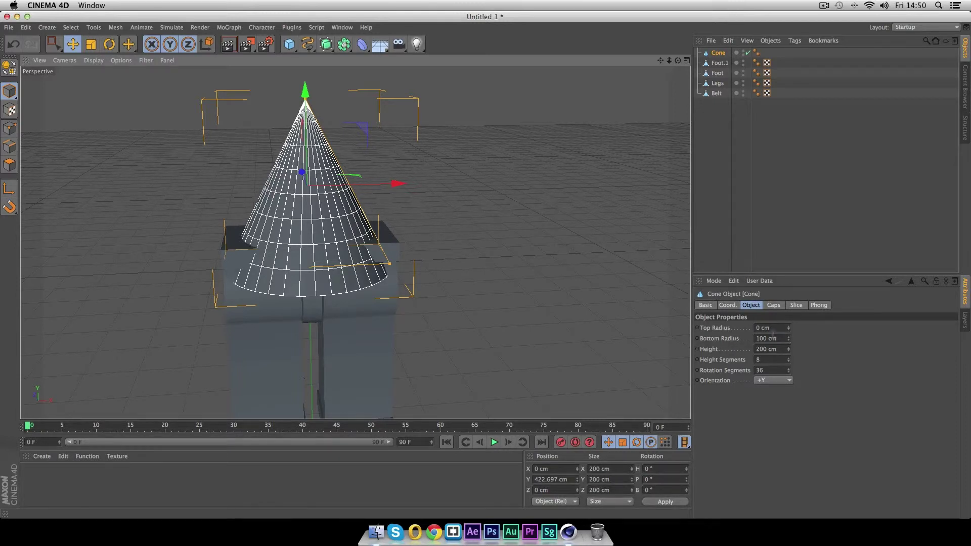
left_click(763, 328)
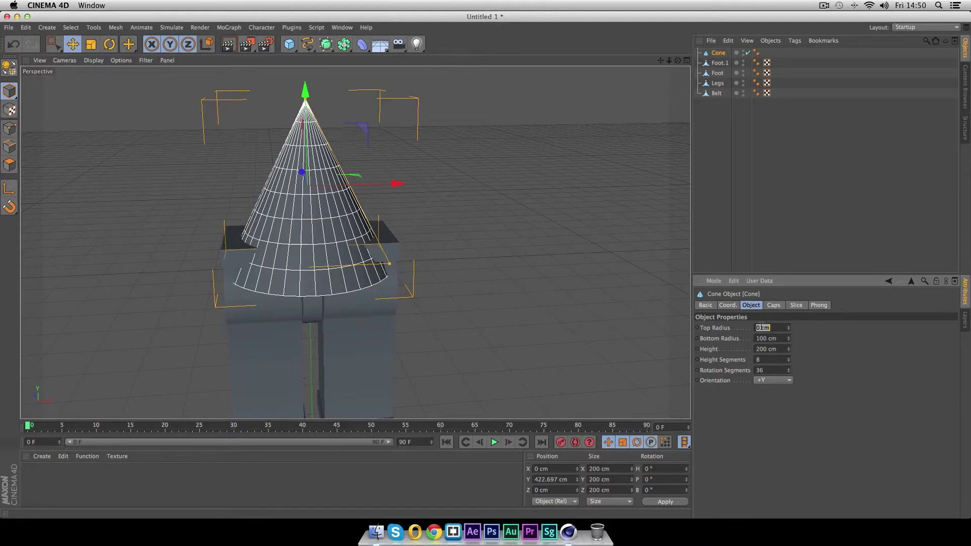
type("80")
key("Return")
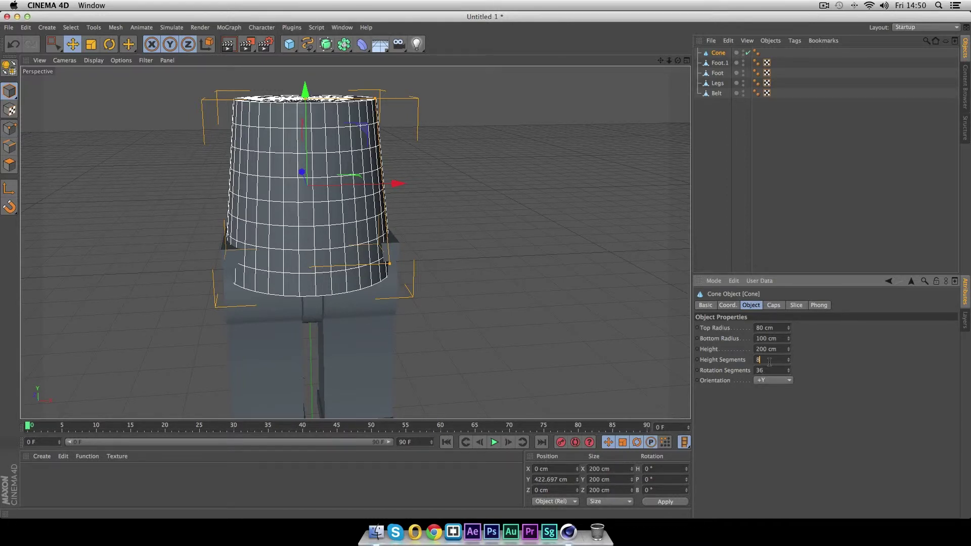
key("Return")
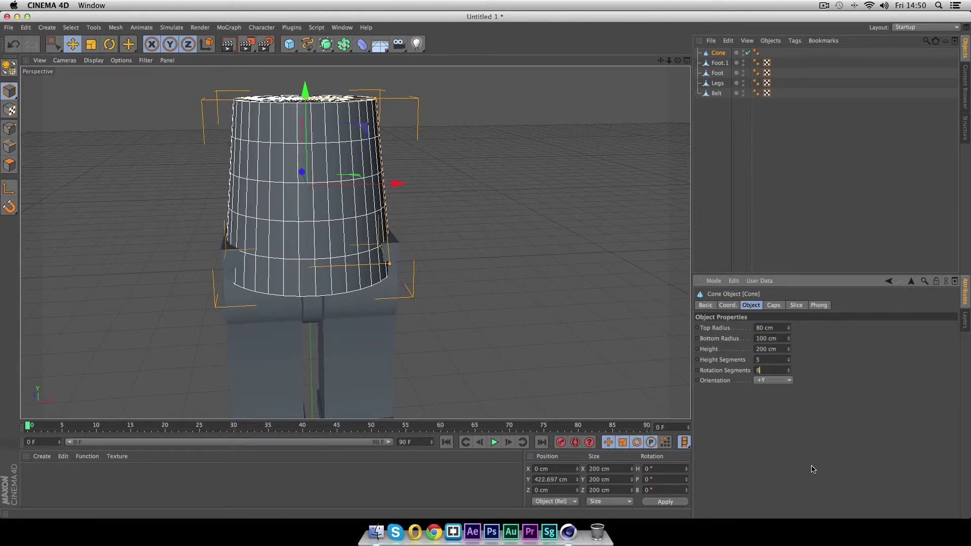
key("Return")
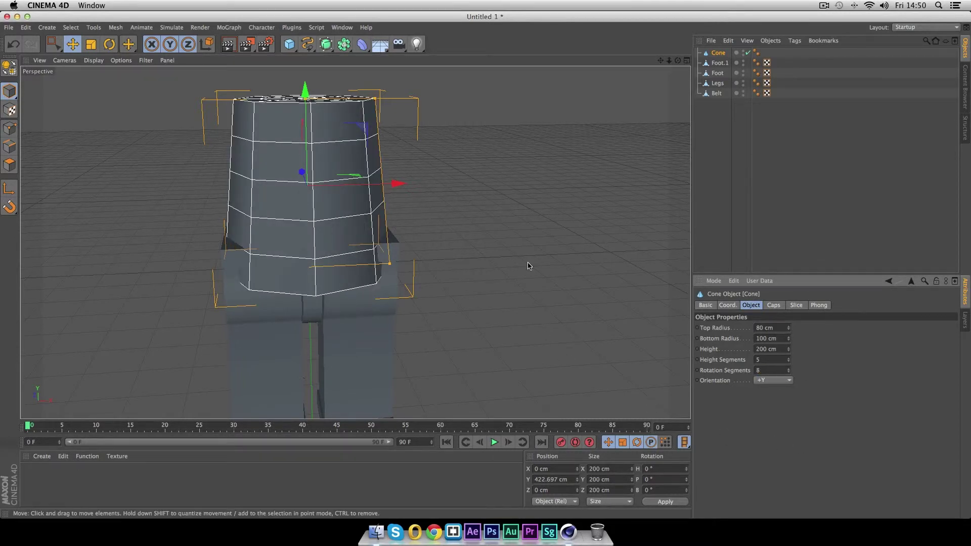
scroll(470, 226, "down", 5)
left_click_drag(529, 160, 540, 108)
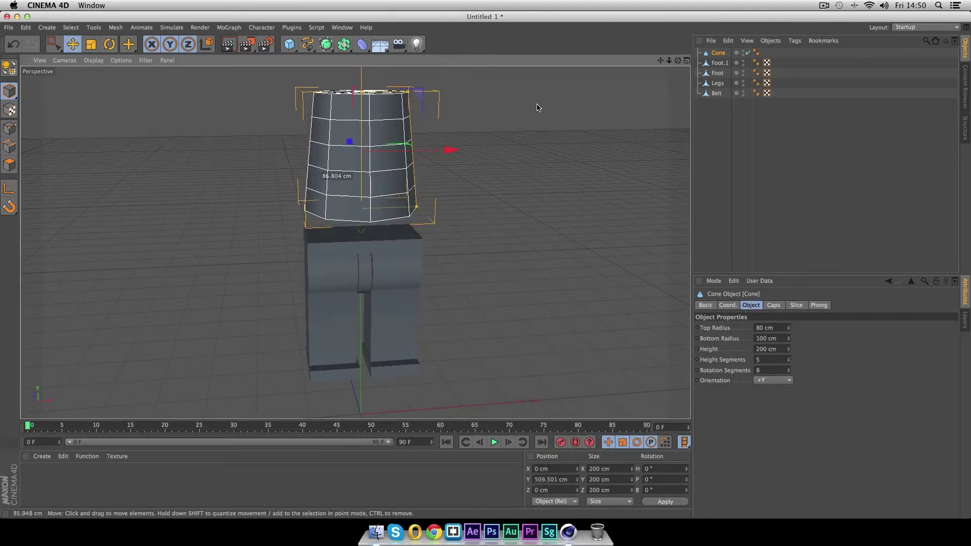
key("super+z")
Step: Duplicate the cone about 30 cm upward and scale the copy uniformly down to 170 cm
left_click_drag(559, 151, 530, 149, "alt")
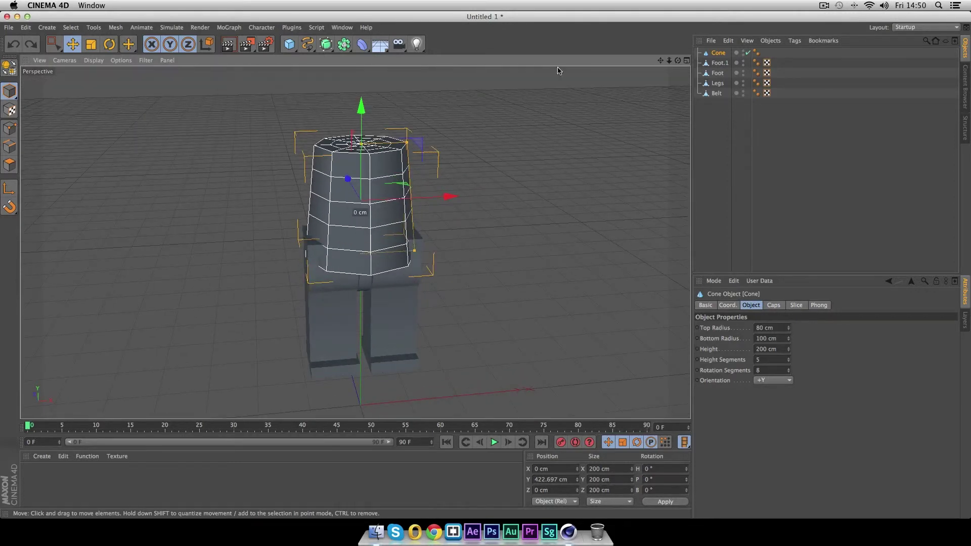
left_click_drag(362, 107, 361, 88, "ctrl")
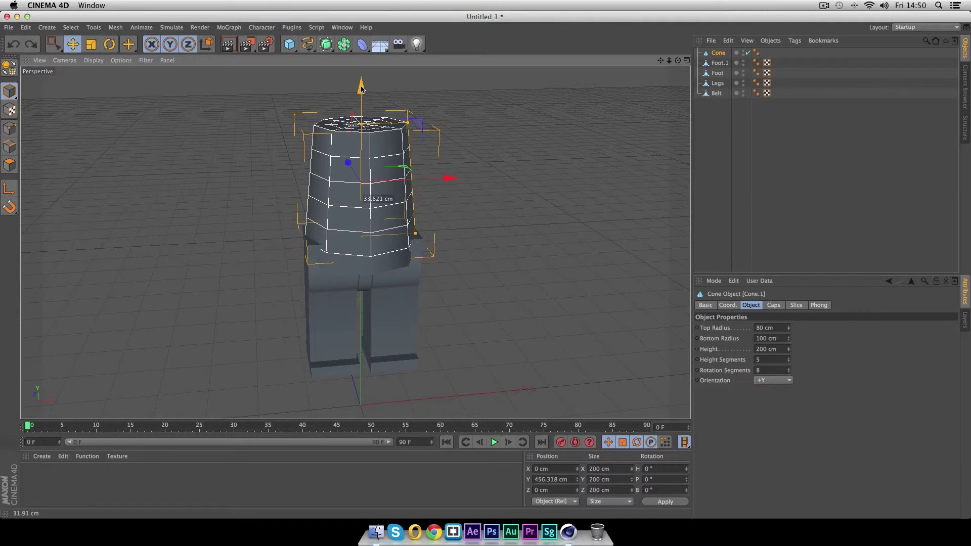
left_click_drag(361, 88, 361, 90, "ctrl")
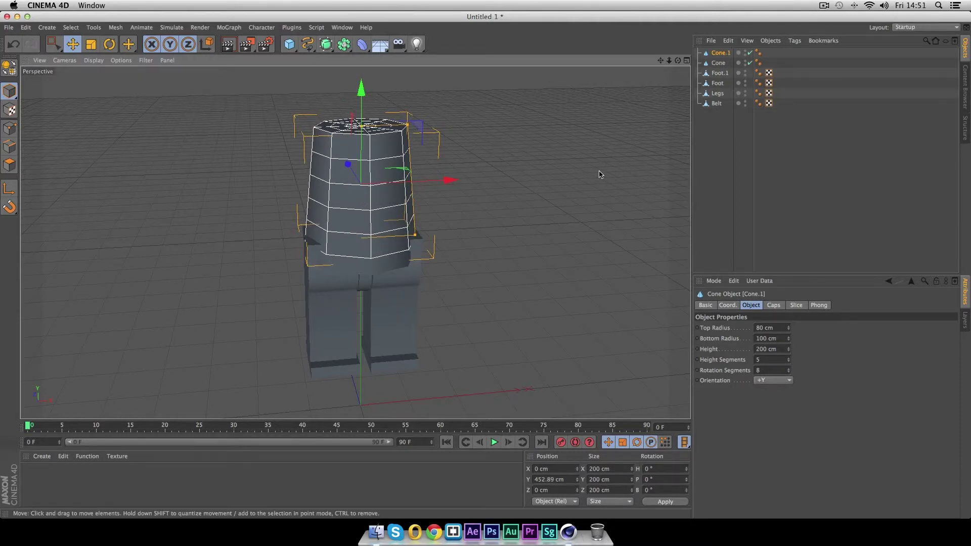
key("t")
left_click_drag(553, 98, 511, 130)
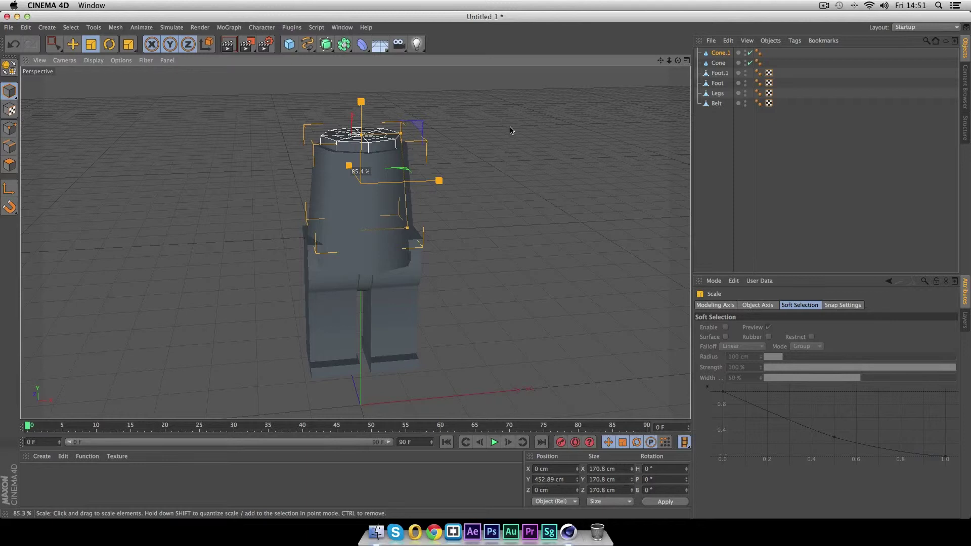
left_click_drag(511, 131, 509, 131)
Step: Add a Boole object and nest Cone and Cone.1 inside it, with Cone first, to hollow out the larger cone
left_click_drag(468, 105, 410, 205, "alt")
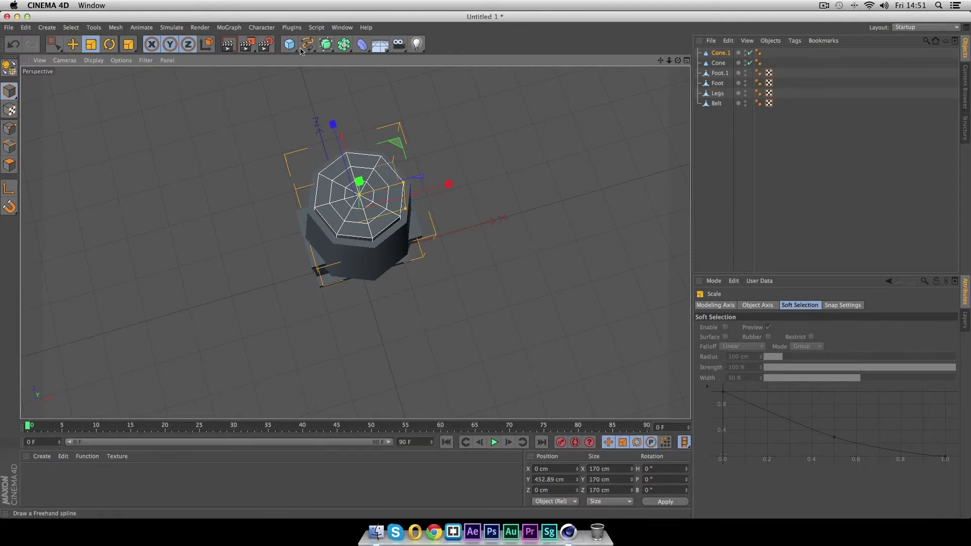
left_click(347, 43)
left_click(578, 55)
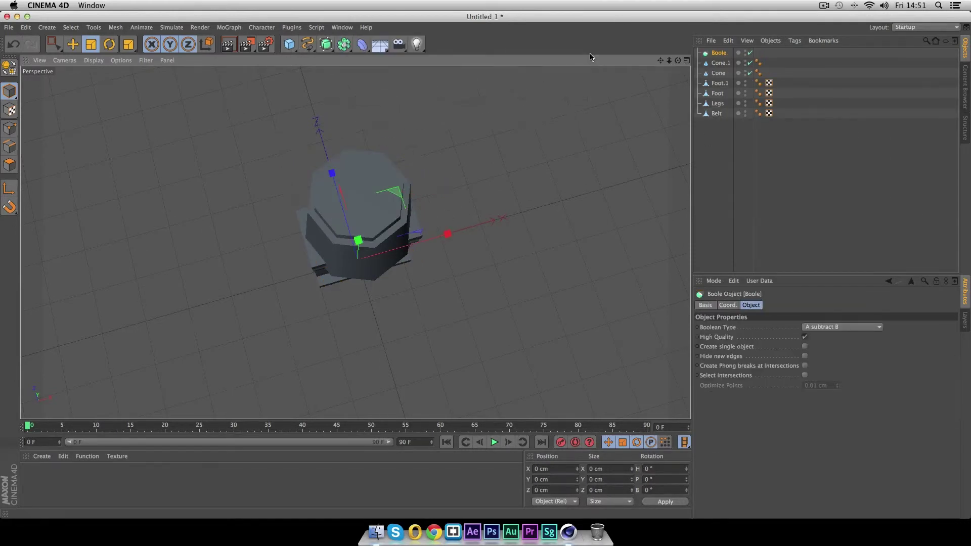
left_click_drag(720, 63, 722, 78)
left_click(720, 65)
left_click(722, 73, "shift")
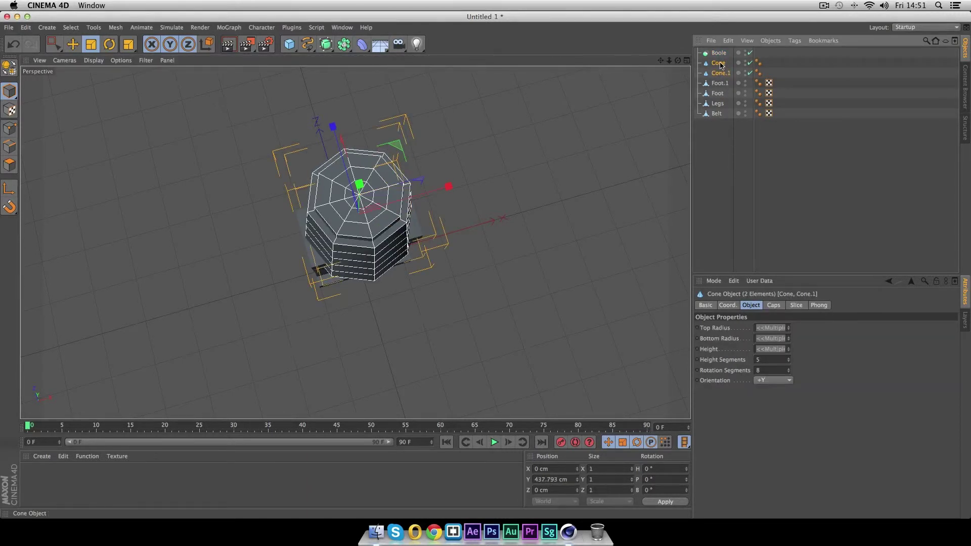
left_click_drag(721, 57, 721, 56)
left_click(847, 166)
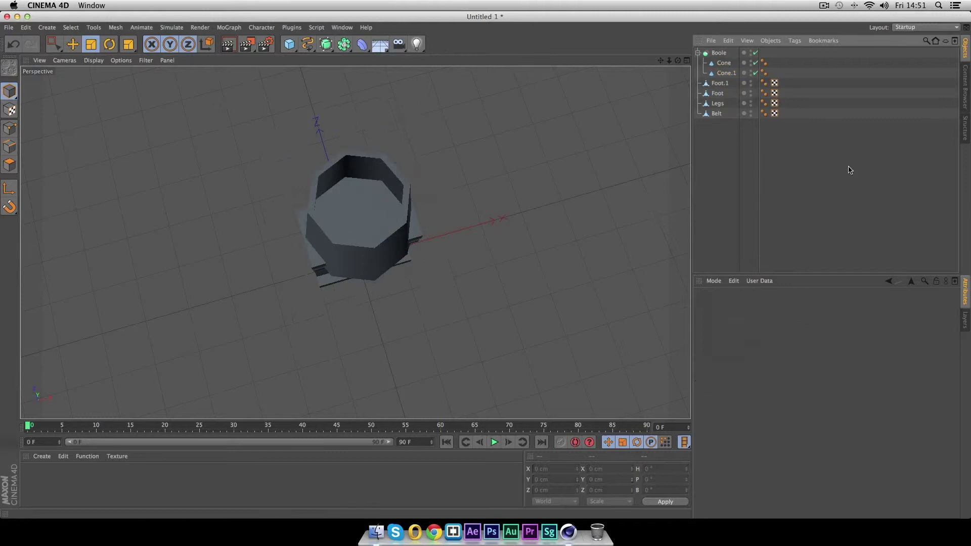
Step: Make the cone Boole editable, select its children and merge everything with Connect Objects + Delete
left_click_drag(557, 232, 601, 148, "alt")
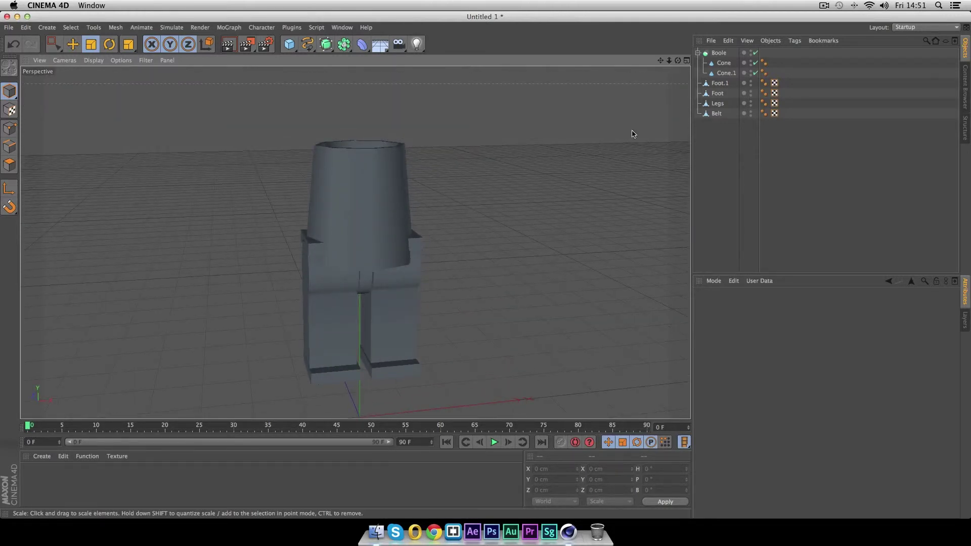
left_click(719, 53)
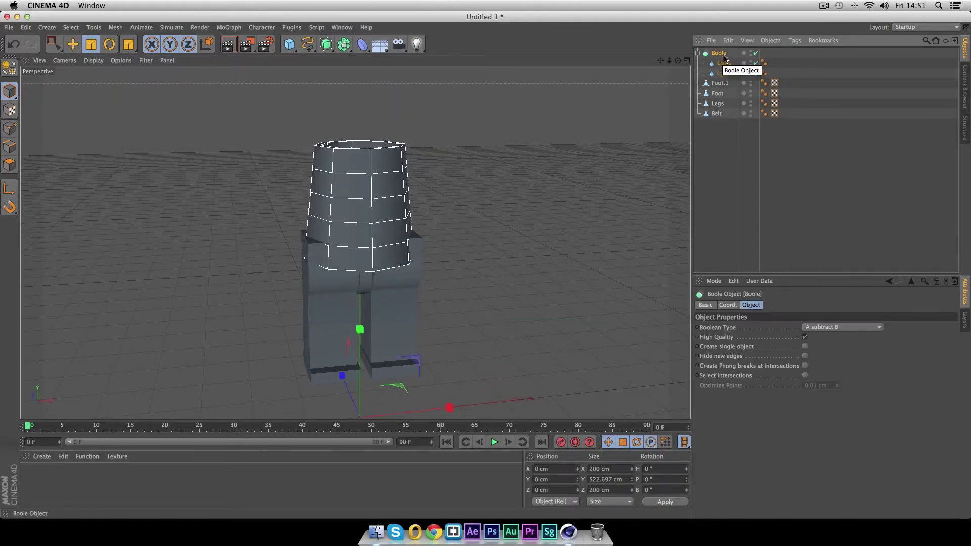
key("c")
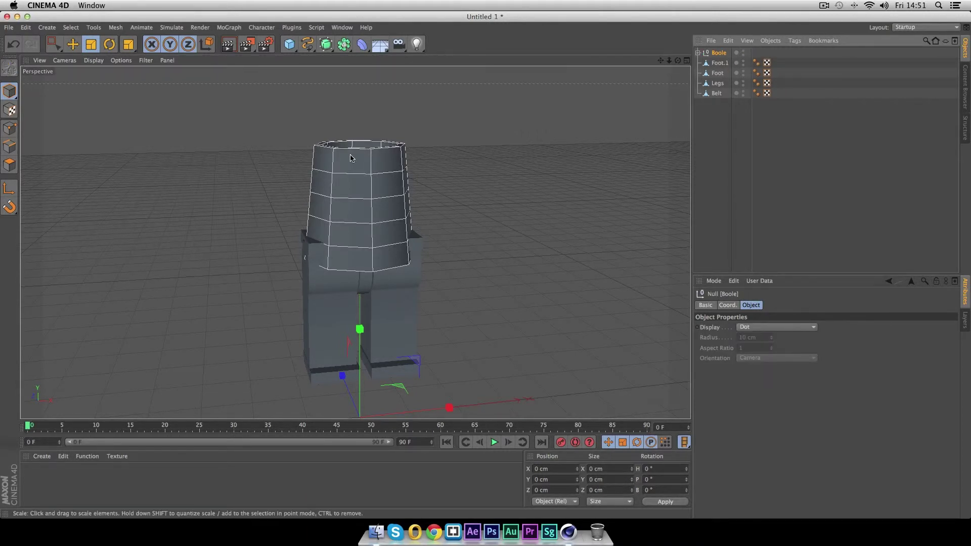
right_click(717, 54)
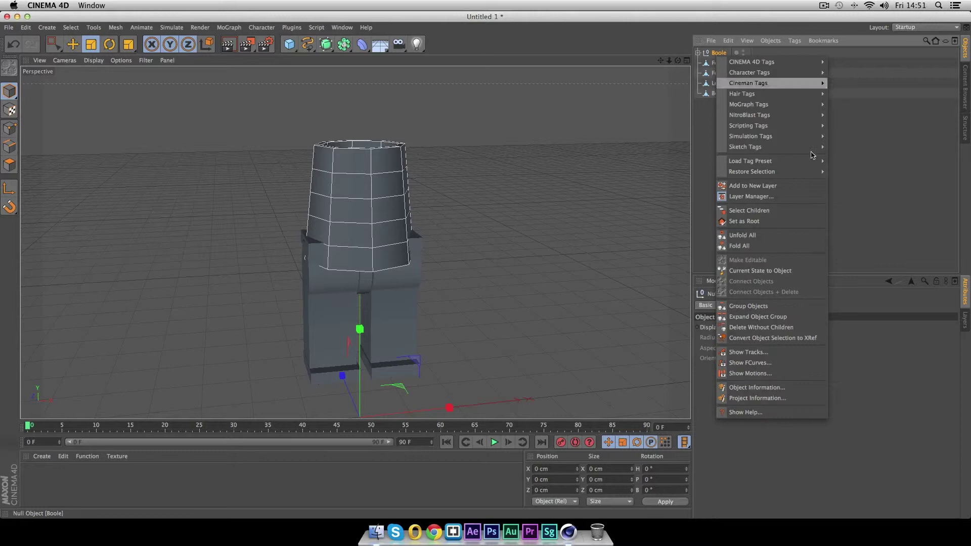
left_click(783, 210)
right_click(721, 56)
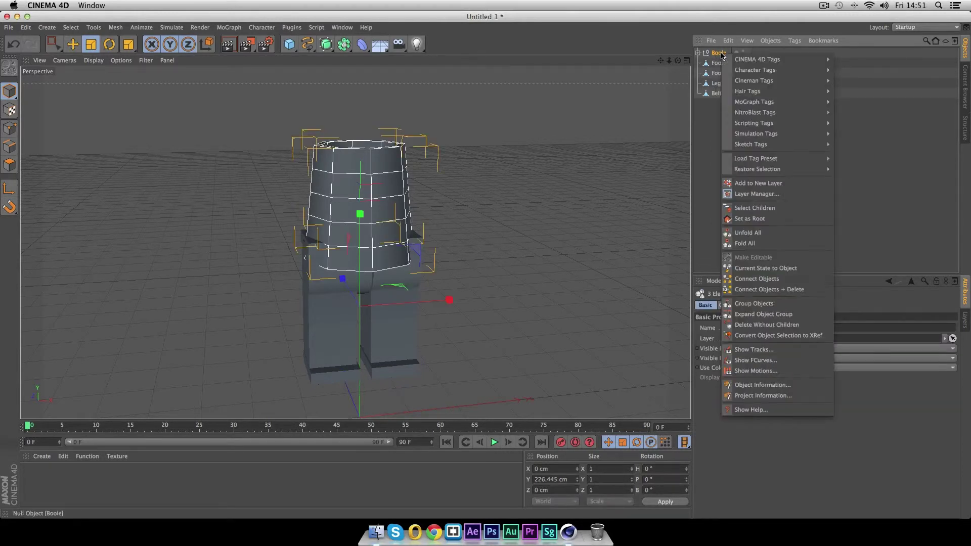
left_click(784, 291)
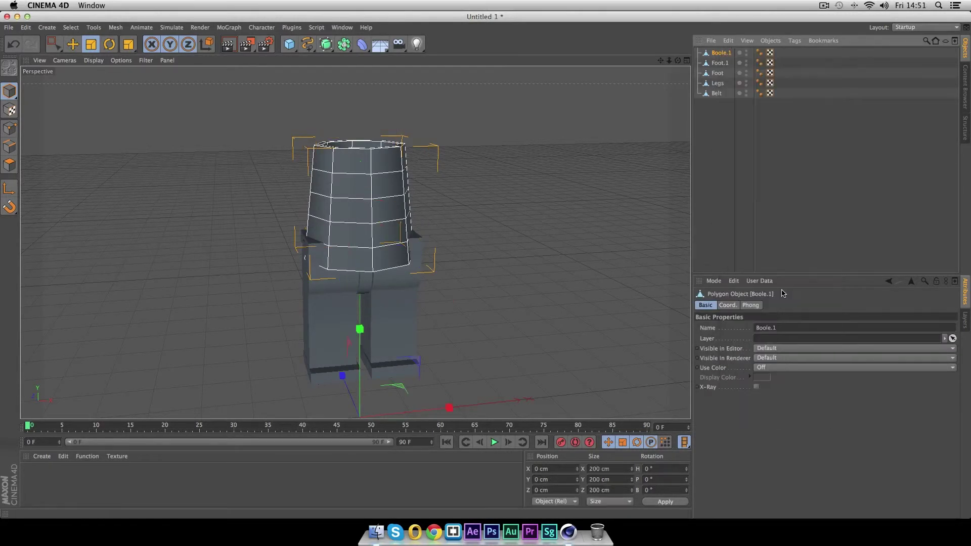
Step: Rename the merged hollow cone as Connectors
double_click(720, 54)
type("Cylin")
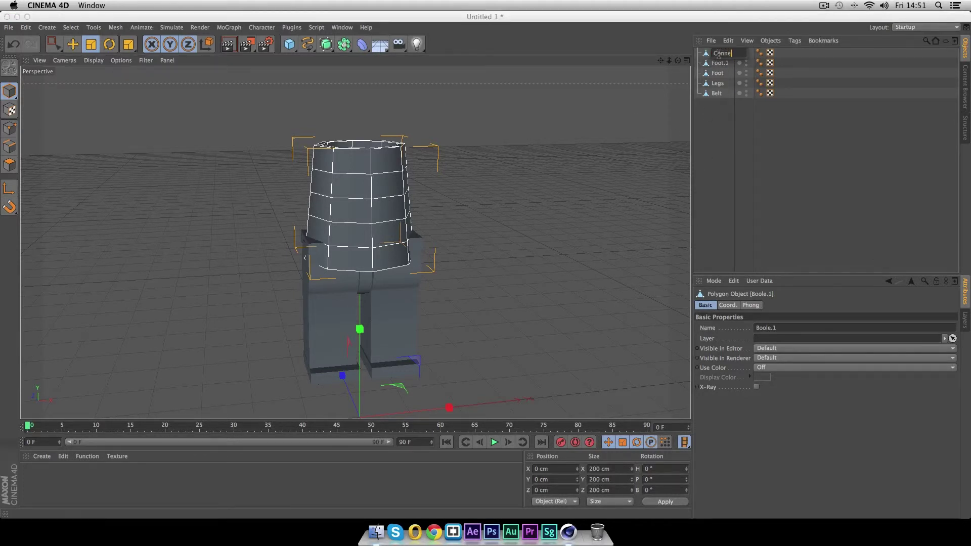
key("Return")
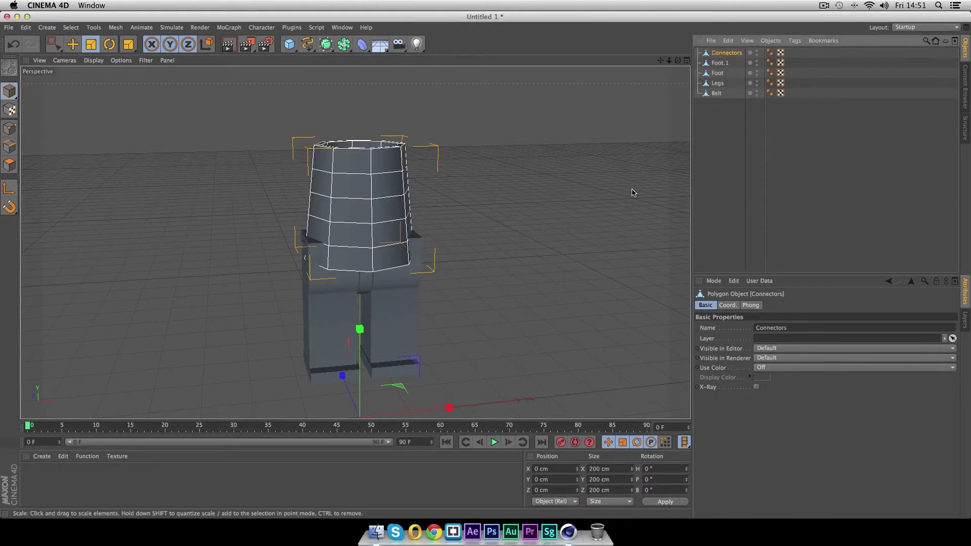
Step: Set the size of the Connectors object to 60 cm on X, Y and Z and apply it
key("t")
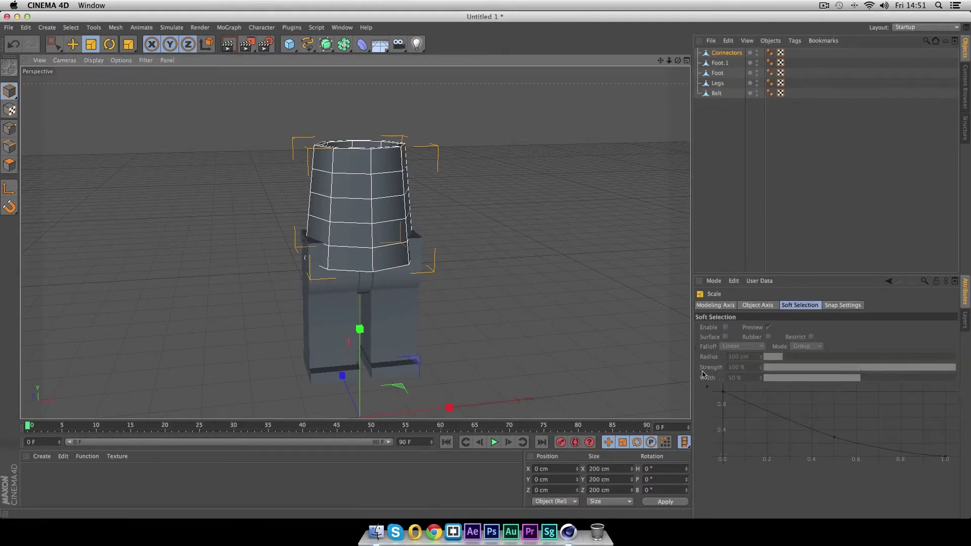
left_click(600, 465)
type("60")
key("Tab")
type("60")
key("Tab")
type("60")
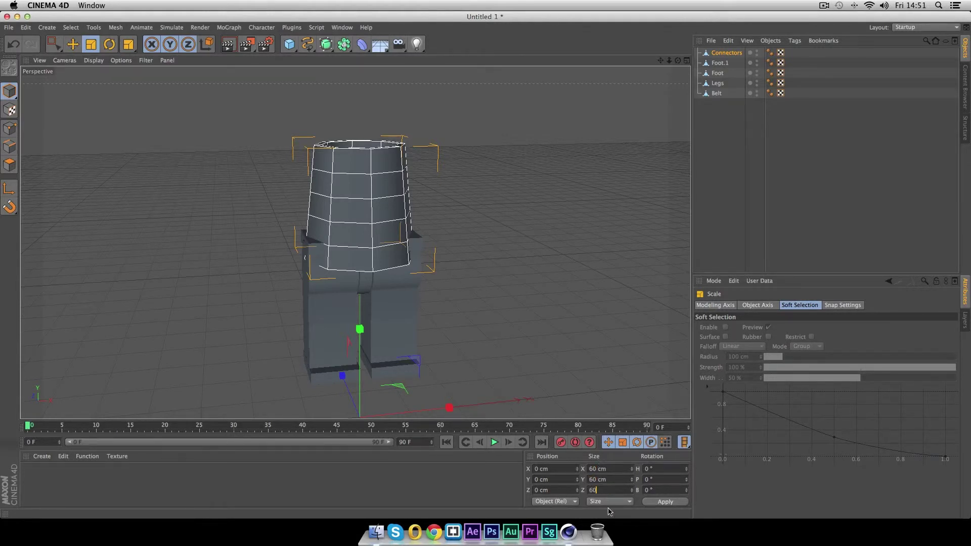
left_click(659, 501)
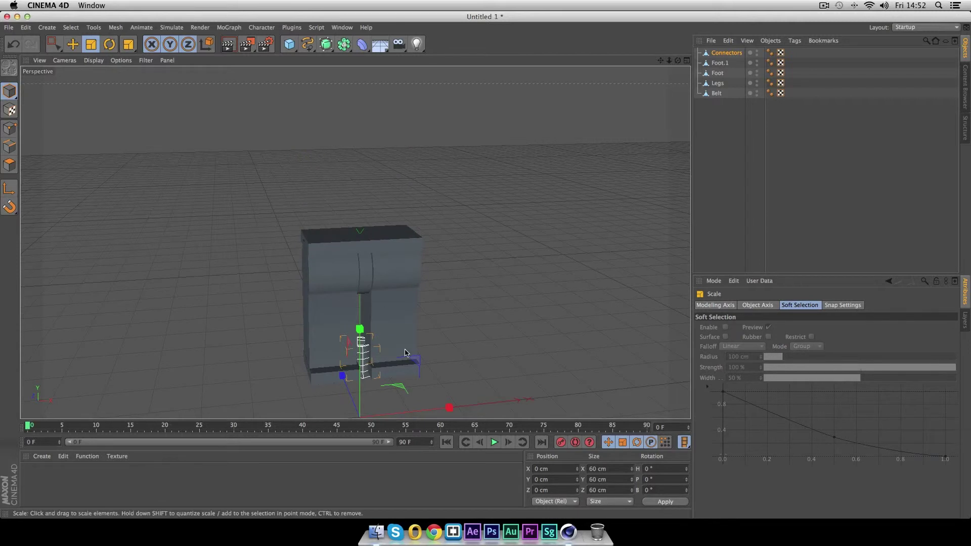
Step: Move the Connectors object up about 266 cm so that it sits on top of the Belt
key("e")
left_click_drag(360, 329, 363, 199)
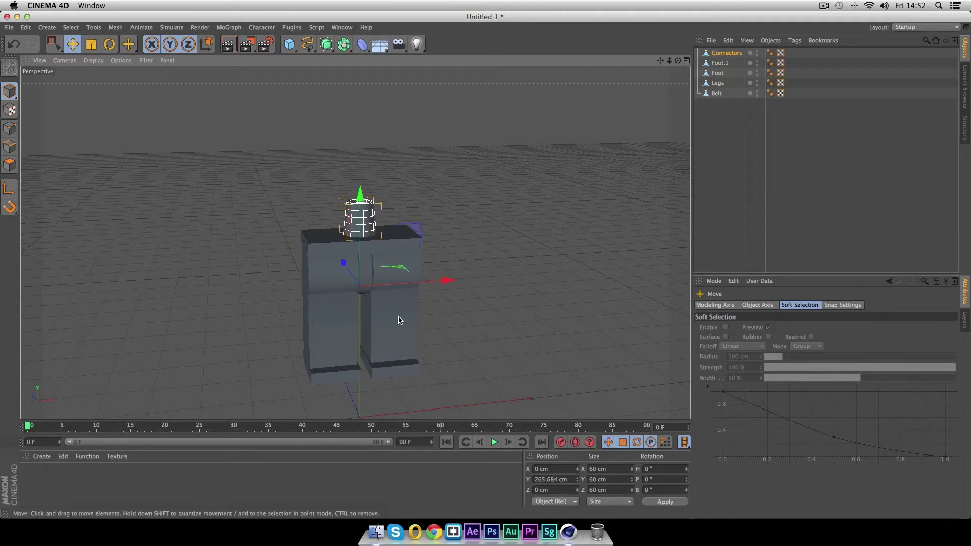
left_click_drag(534, 273, 386, 297, "alt")
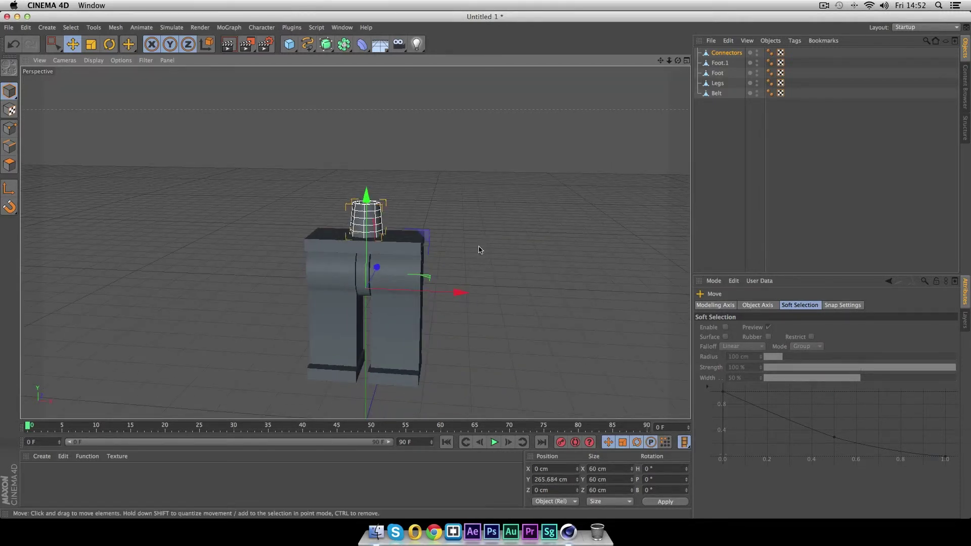
Step: Center the Connectors object's axis on all its points with the Axis Center tool, then close the tool
right_click(630, 43)
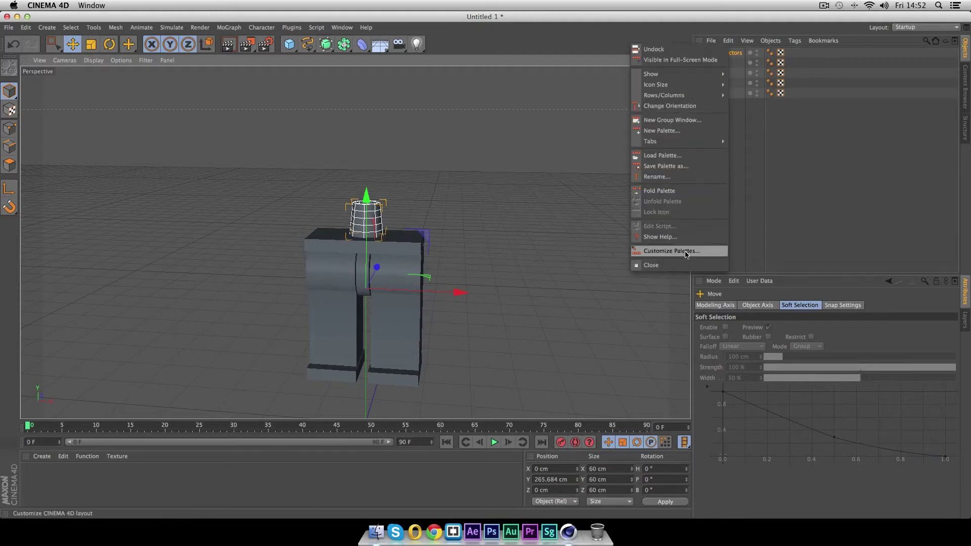
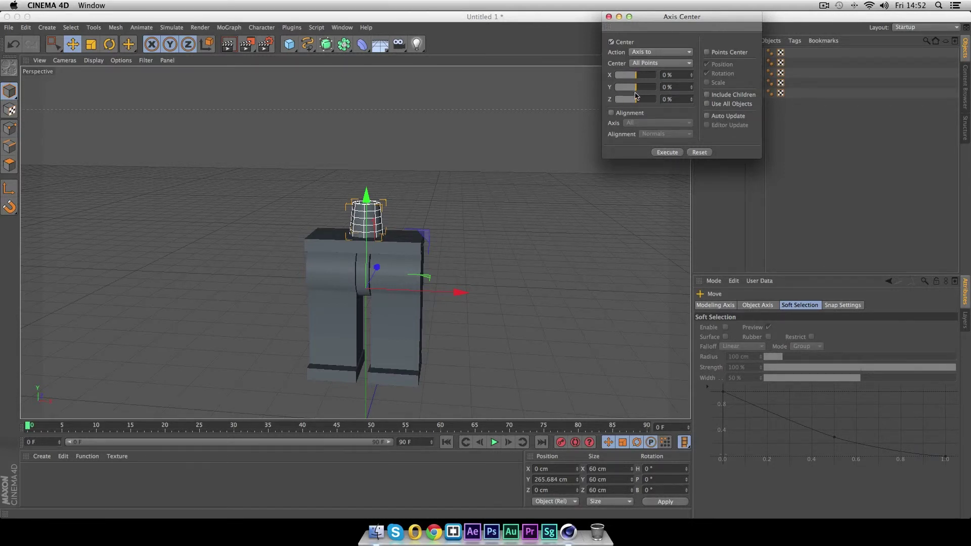
left_click(672, 153)
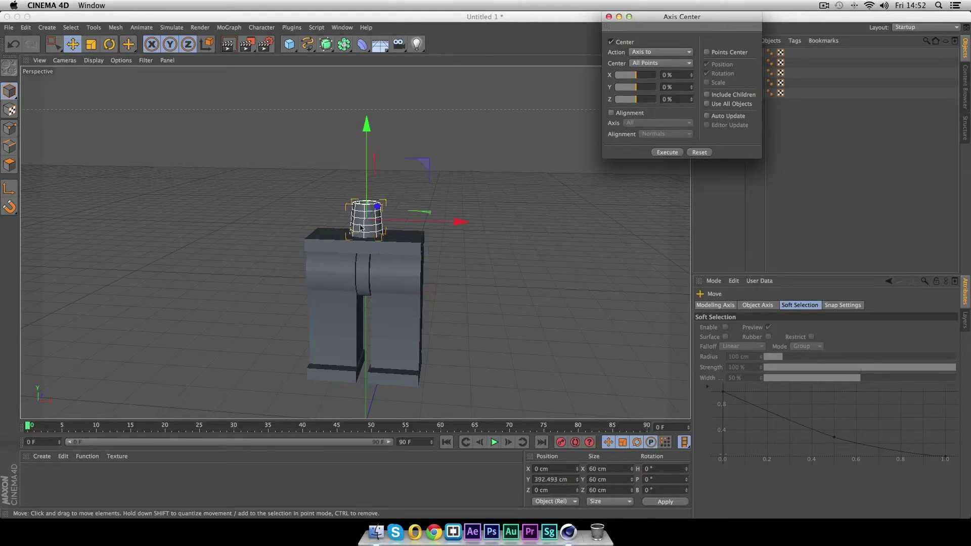
left_click(610, 17)
Step: Place the Connectors object over one half of the Belt's top, at about X 52 cm and Y 394 cm
left_click_drag(366, 123, 370, 103)
left_click_drag(462, 205, 492, 203)
mouse_move(397, 103)
left_mouse_down()
mouse_move(399, 127)
mouse_move(394, 113)
left_mouse_up()
scroll(395, 120, "up", 3)
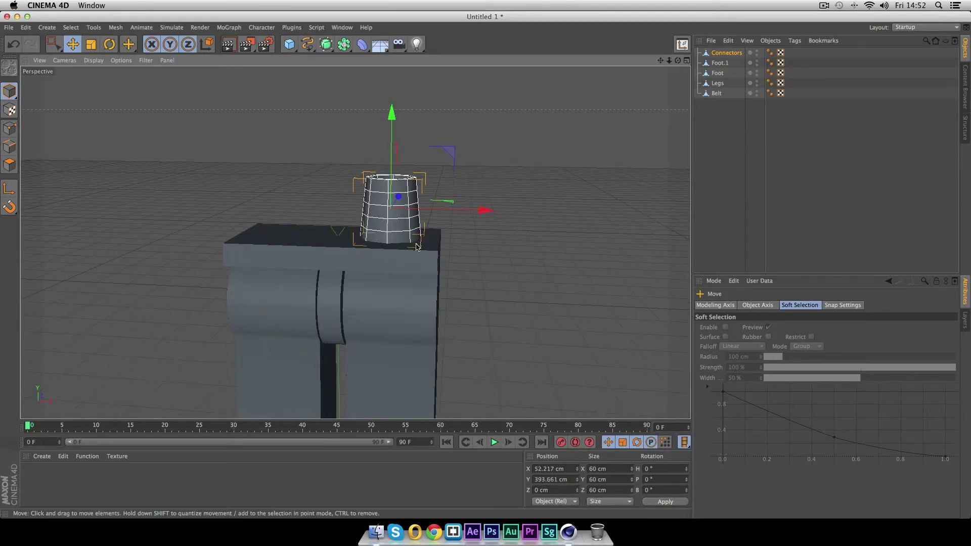
left_click_drag(544, 200, 597, 319, "alt")
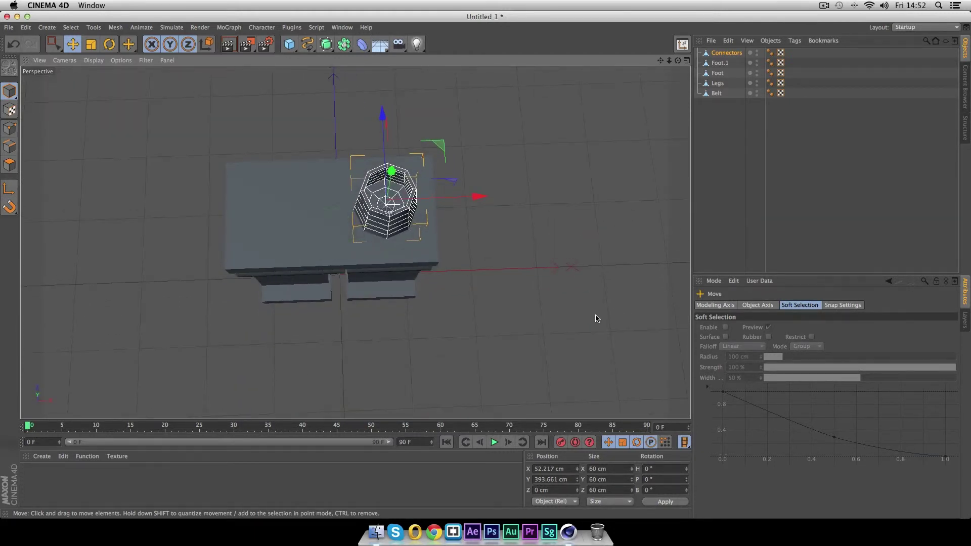
Step: Rotate the Connectors object about its vertical axis to a heading of about -24°
key("r")
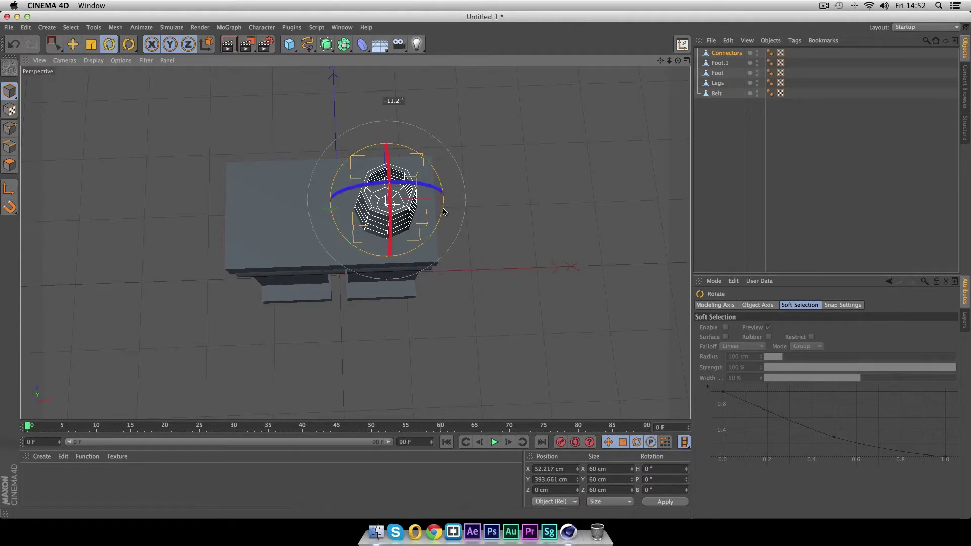
left_click_drag(445, 212, 434, 232)
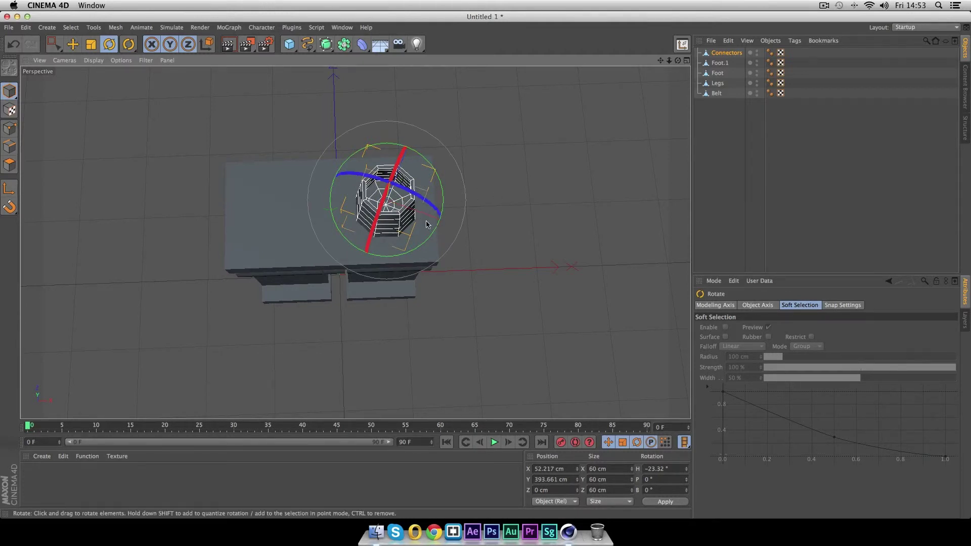
left_click_drag(428, 243, 430, 242)
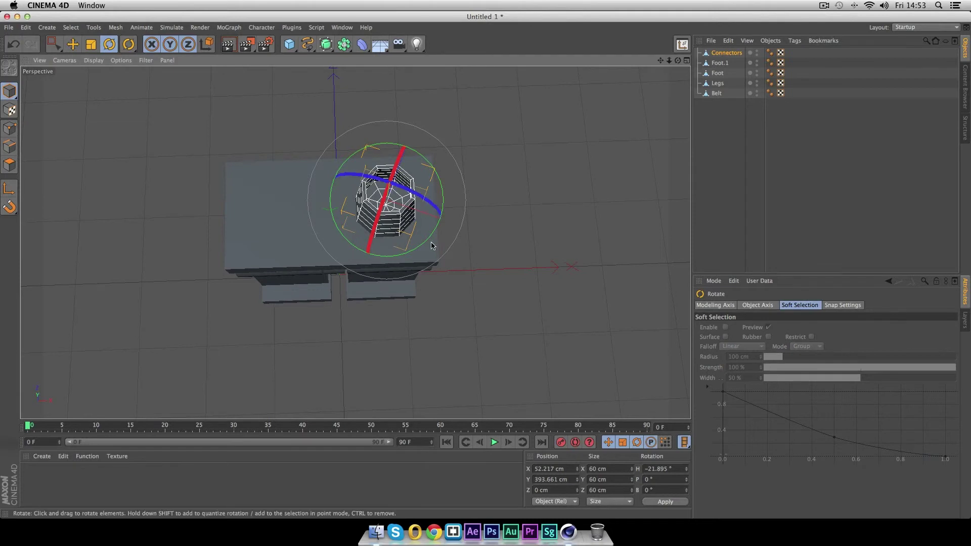
left_click_drag(443, 232, 436, 237)
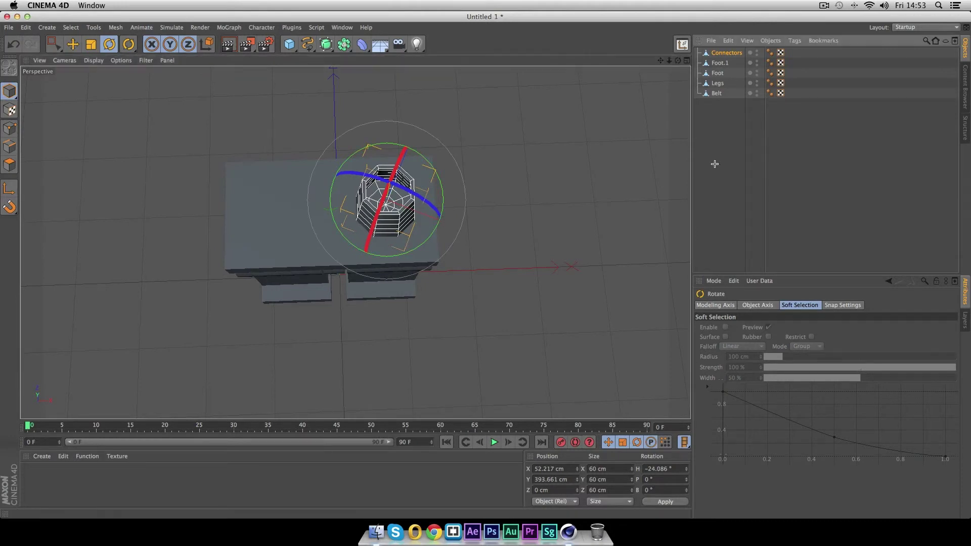
left_click(448, 315)
left_click(727, 53)
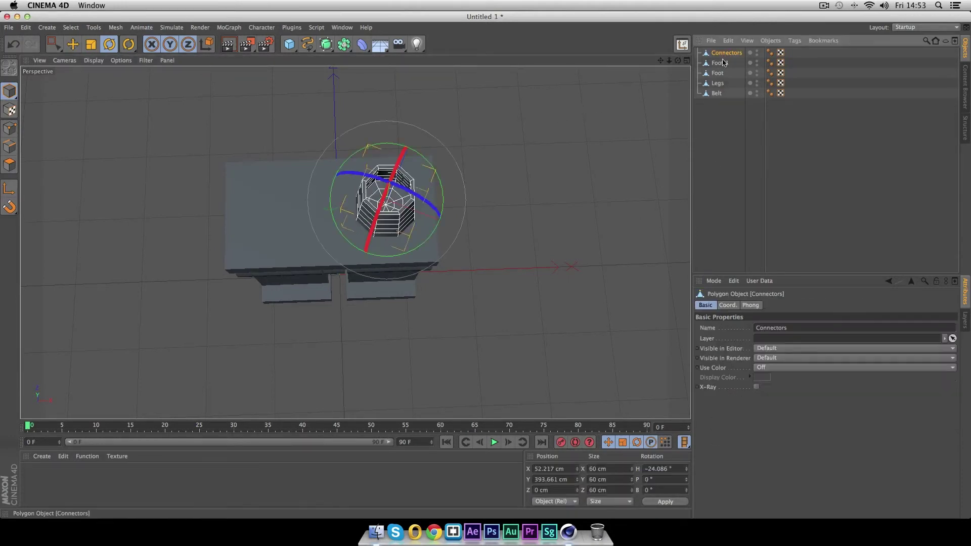
Step: Duplicate the Connectors object about 105 cm along the world X axis onto the other half of the Belt's top
left_click_drag(542, 275, 541, 147, "alt")
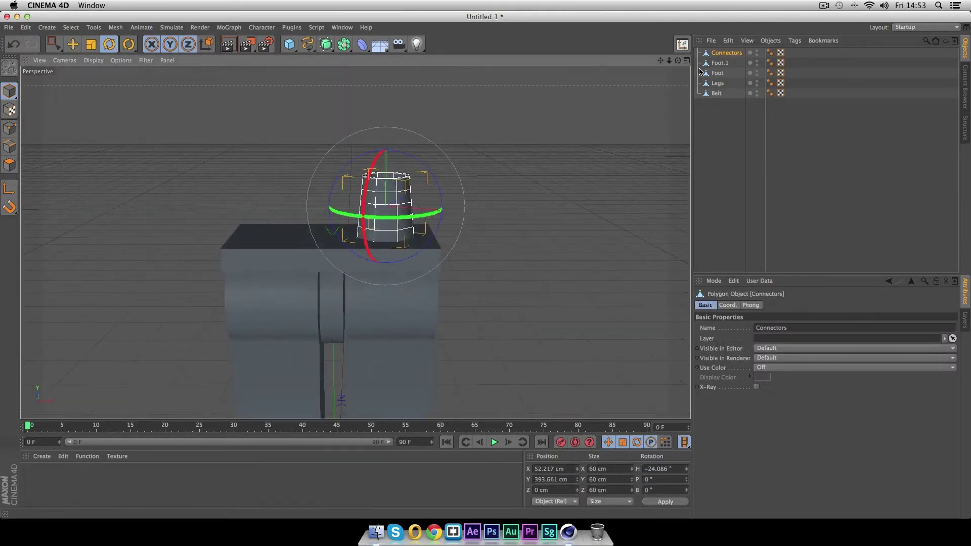
key("e")
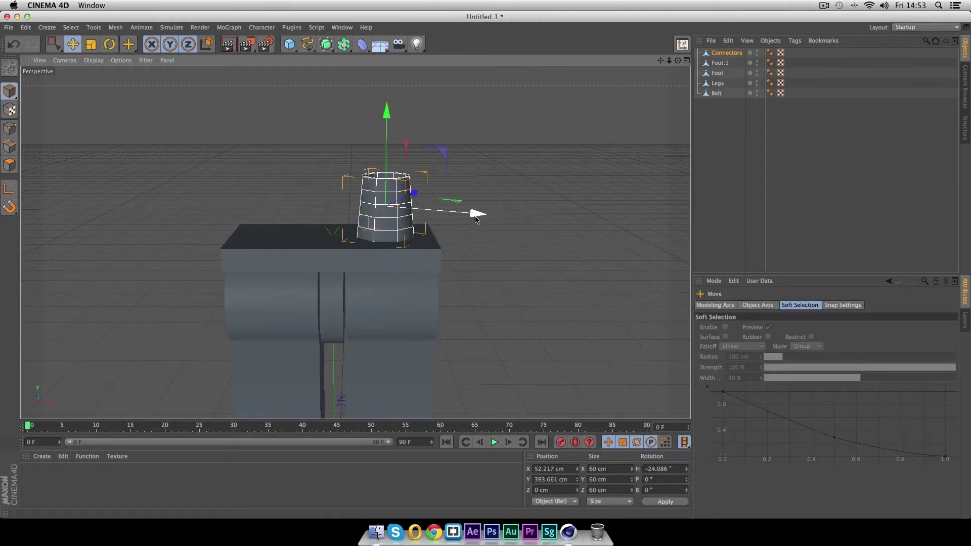
left_click(8, 190)
left_click(209, 46)
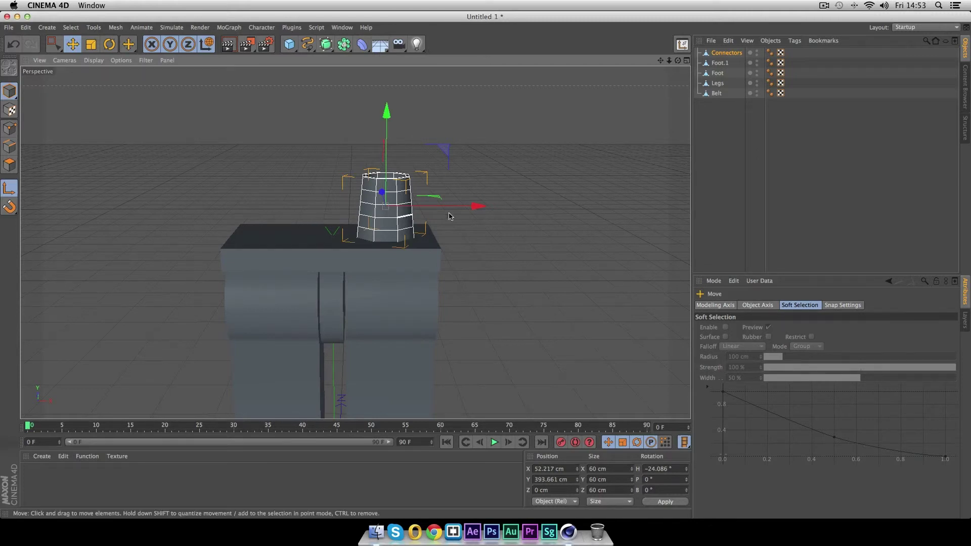
left_click(10, 190)
left_click_drag(478, 208, 371, 209)
left_click(528, 299)
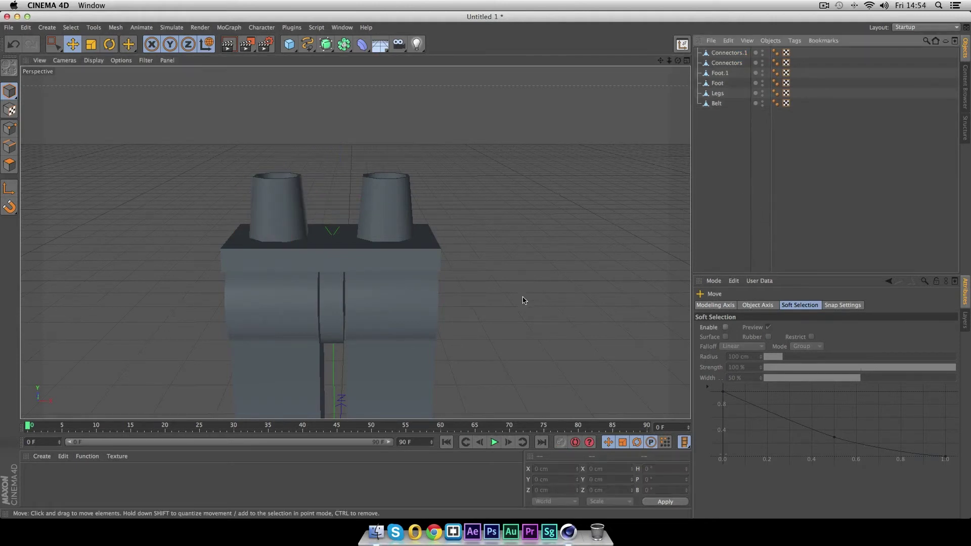
Step: Select both Connectors objects and preview-render the whole lower body from an angle to examine their shading
scroll(531, 324, "down", 5)
left_click_drag(531, 323, 587, 358, "alt")
middle_click_drag(587, 358, 465, 262, "alt")
scroll(465, 262, "up", 5)
left_click_drag(466, 262, 554, 364, "alt")
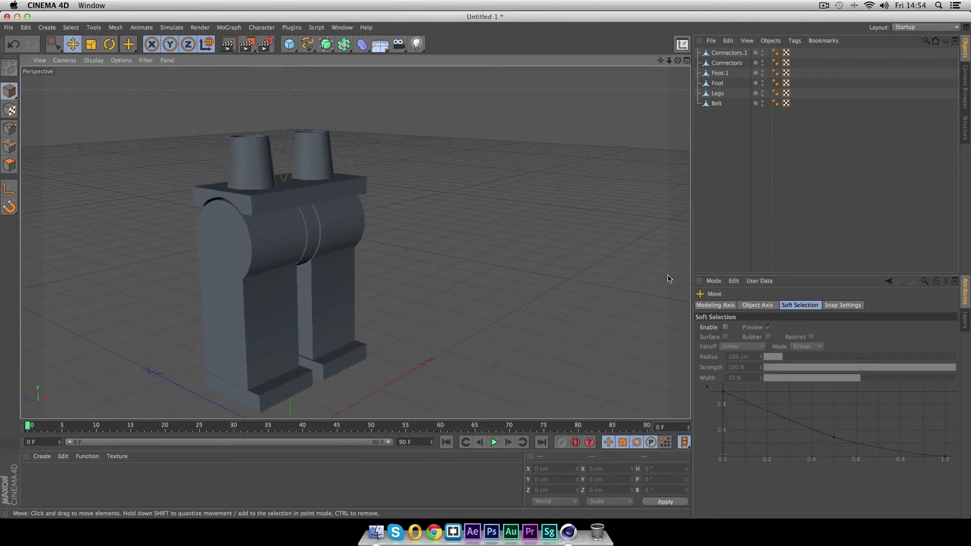
left_click(737, 63)
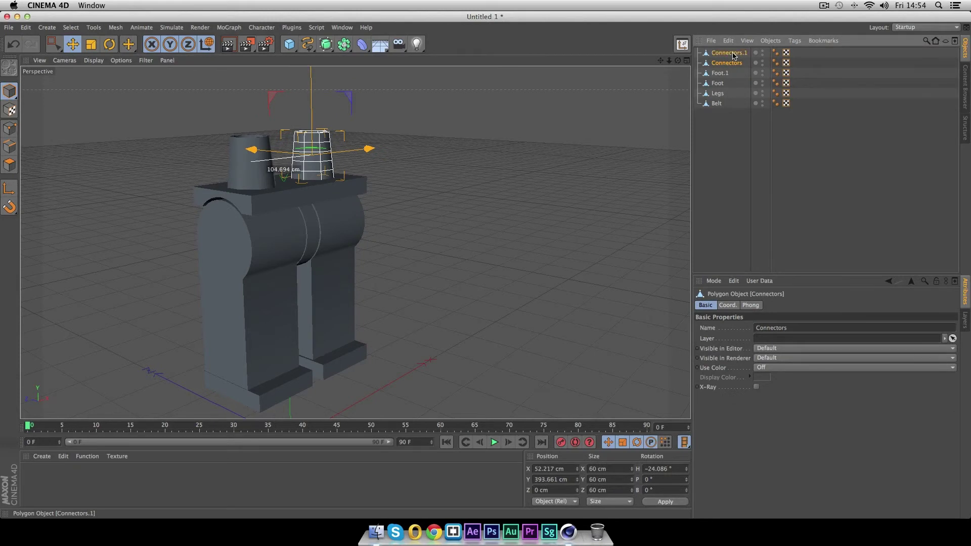
left_click(734, 52, "shift")
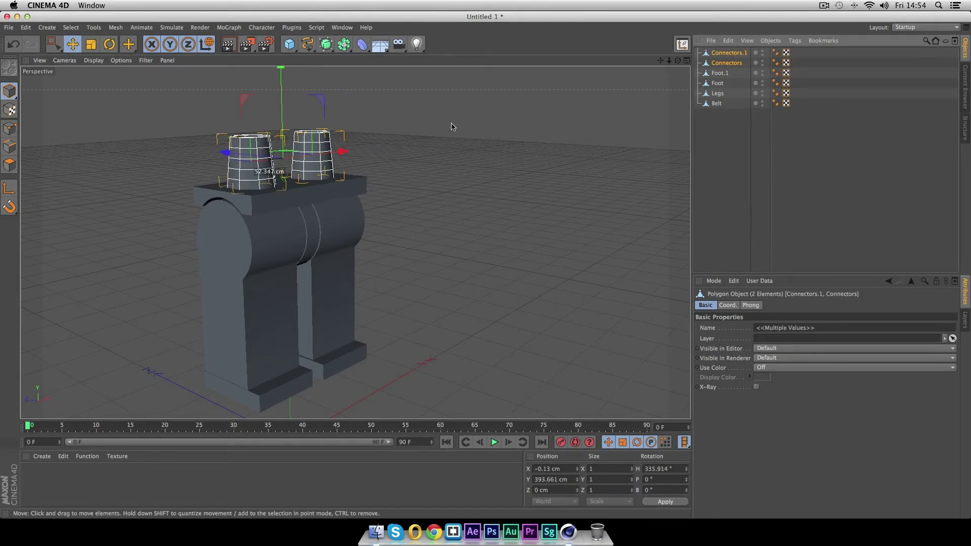
key("super+r")
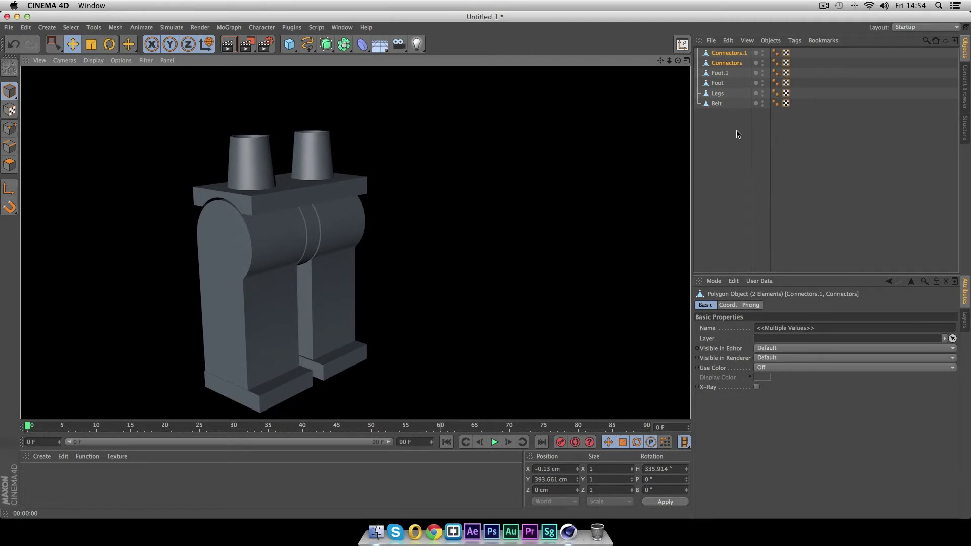
Step: Delete the Phong tags from both Connectors objects and preview-render the view
left_click(727, 156)
left_click(776, 62)
left_click(777, 52, "shift")
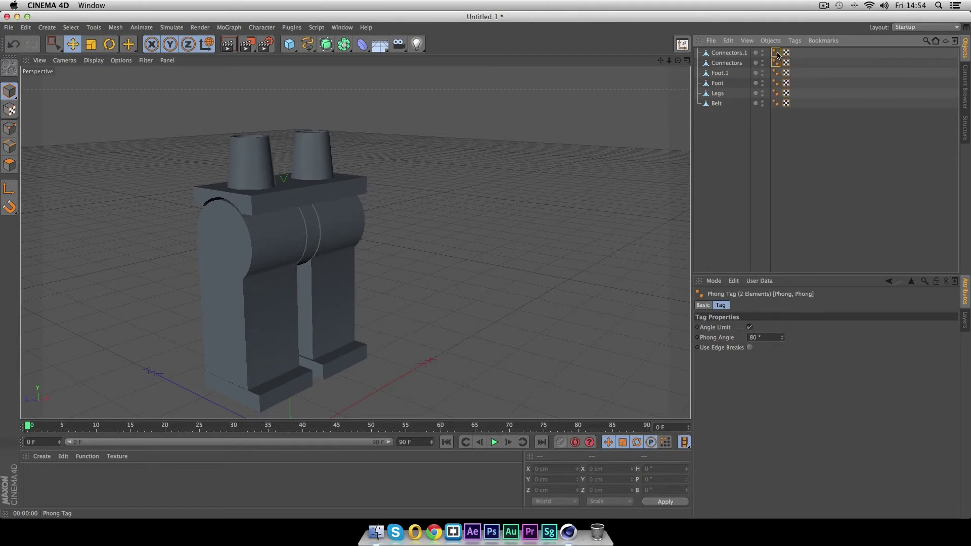
key("Delete")
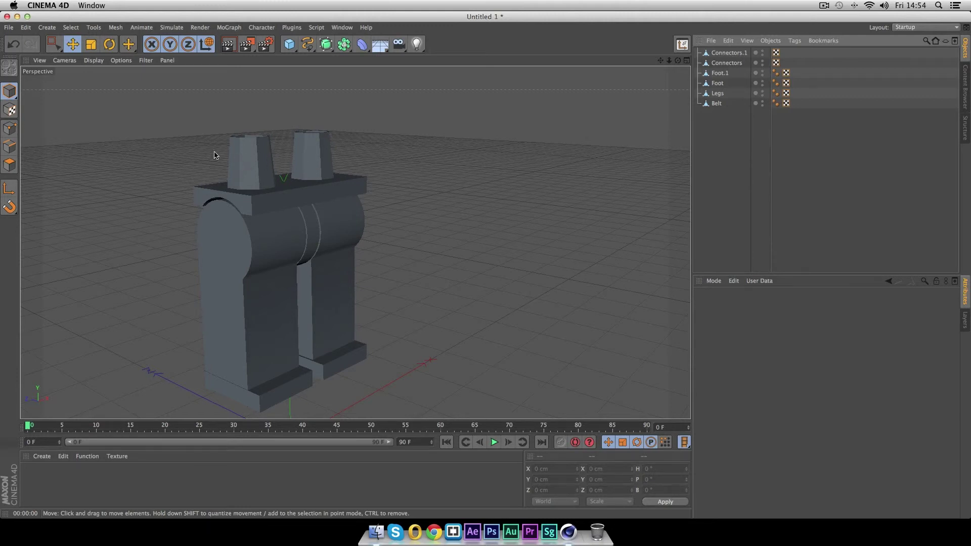
key("super+r")
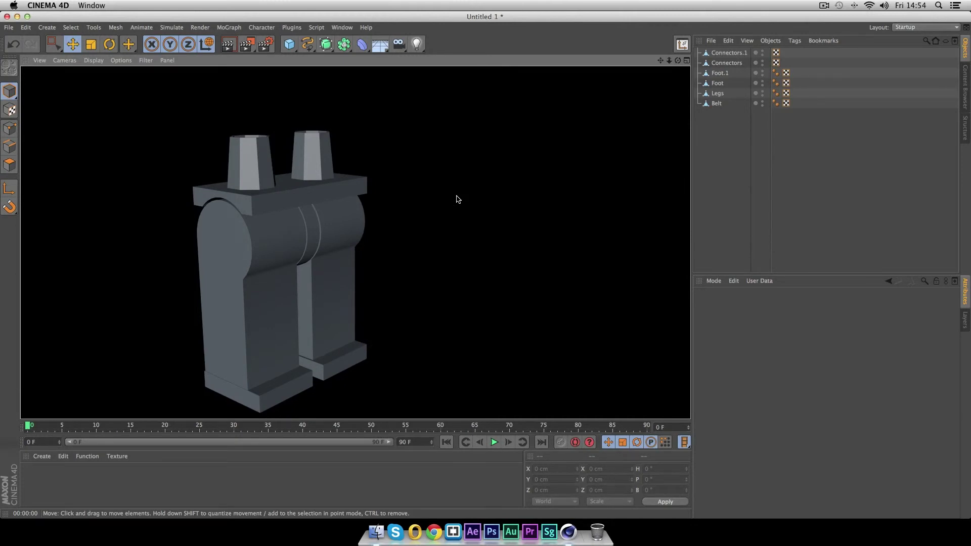
left_click(711, 167)
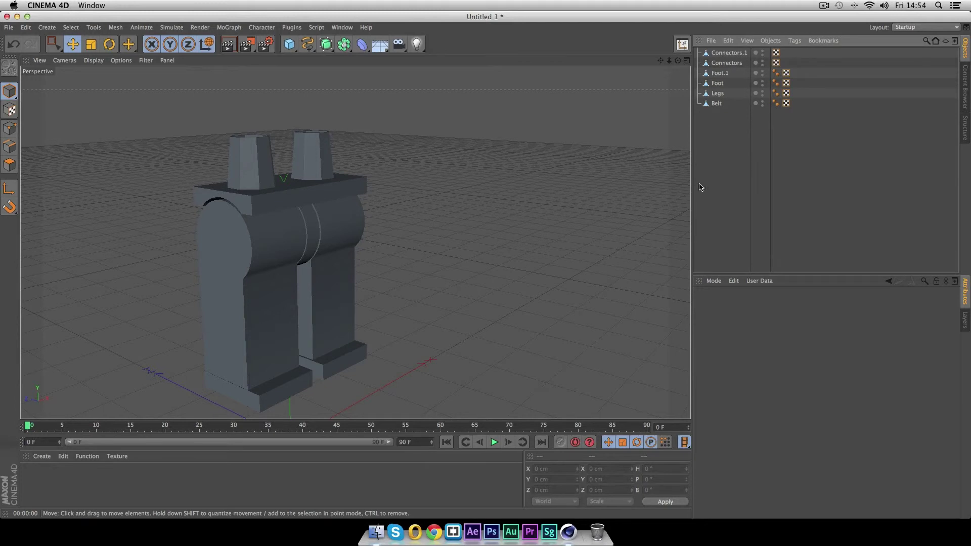
Step: Merge all six Connectors, foot, Legs and Belt objects into a single object with Connect Objects + Delete
left_click_drag(730, 133, 706, 41)
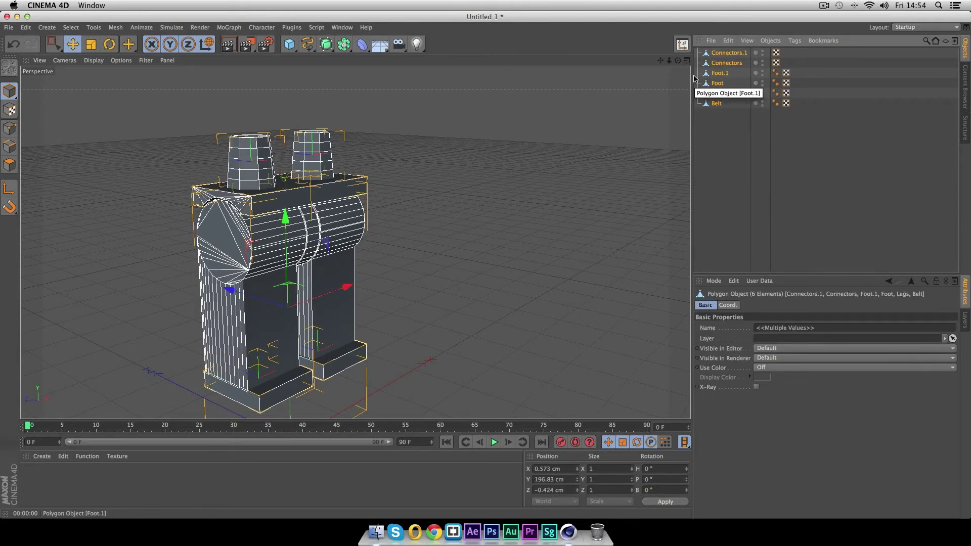
right_click(714, 72)
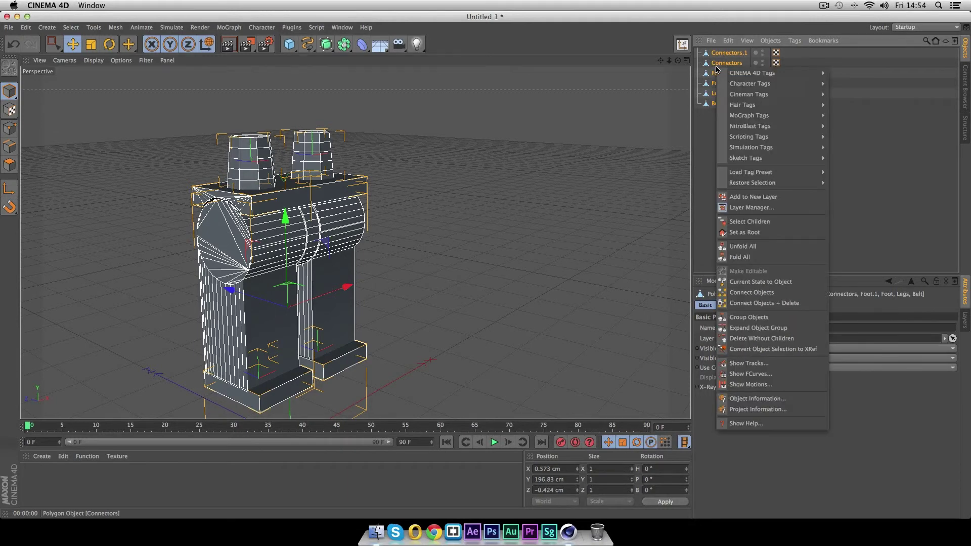
left_click(788, 304)
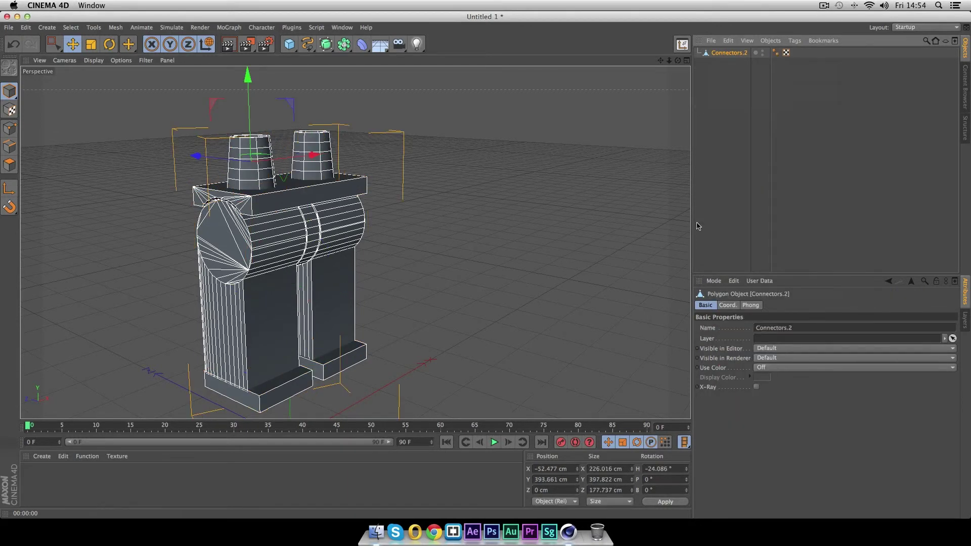
left_click(493, 237)
right_click_drag(493, 238, 530, 321, "alt")
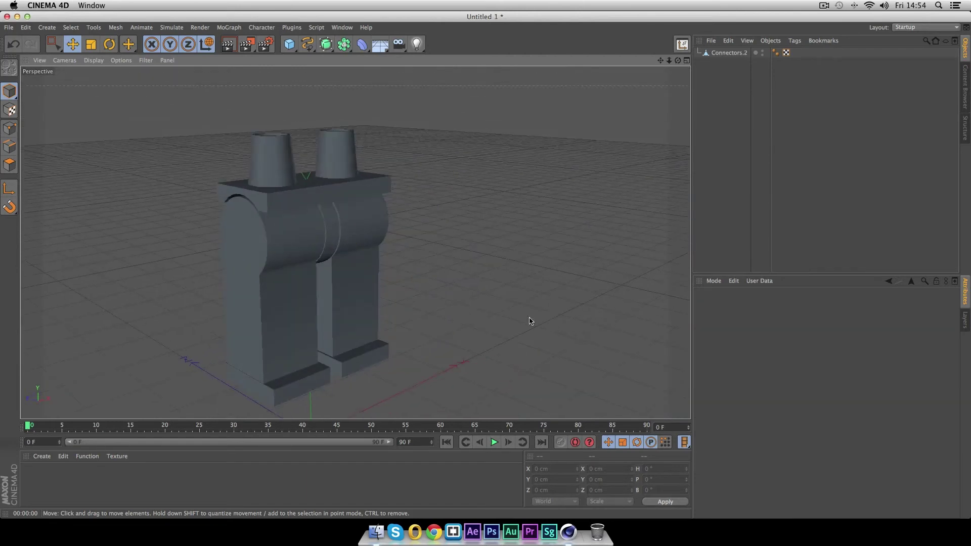
left_click_drag(530, 321, 487, 256, "alt")
Step: Move the merged lower-body object to about X -90 cm, Y 430 cm and Z 49 cm
left_click(729, 53)
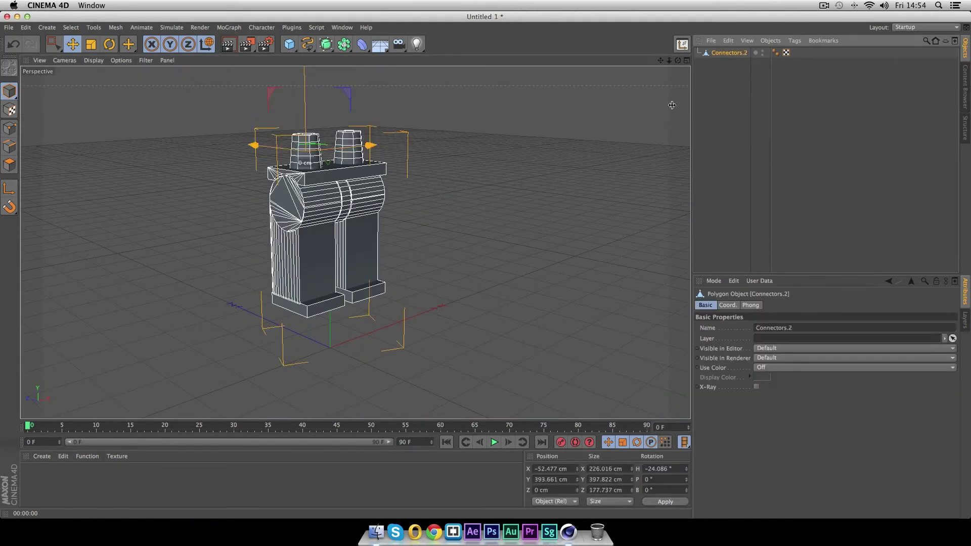
left_click_drag(561, 241, 532, 311)
mouse_move(471, 292)
left_mouse_down("alt")
mouse_move(252, 272)
mouse_move(183, 186)
mouse_move(250, 249)
mouse_move(503, 351)
mouse_move(516, 342)
mouse_move(486, 391)
mouse_move(484, 299)
mouse_move(479, 284)
mouse_move(467, 285)
left_mouse_up("alt")
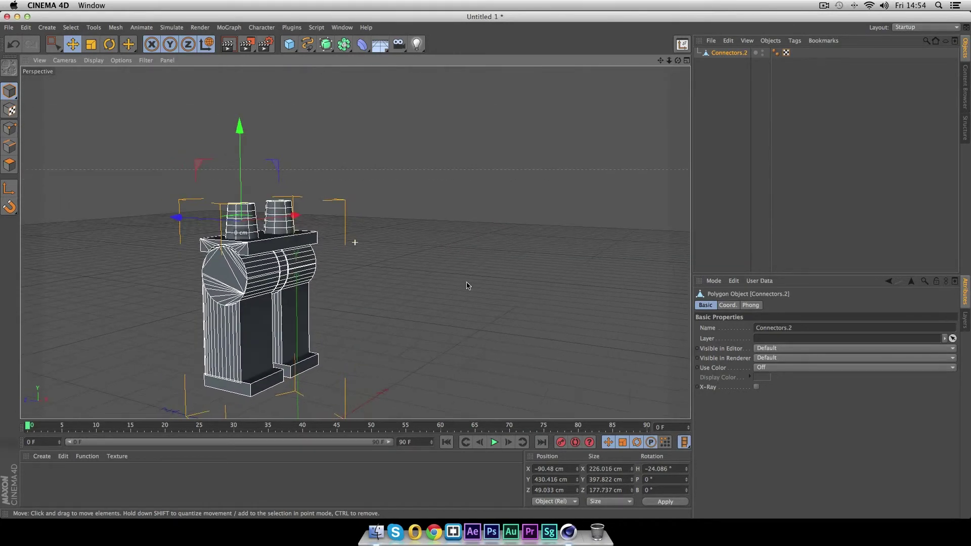
Step: Create a new material and load a Gradient shader as the texture of its Color channel
double_click(65, 481)
double_click(32, 475)
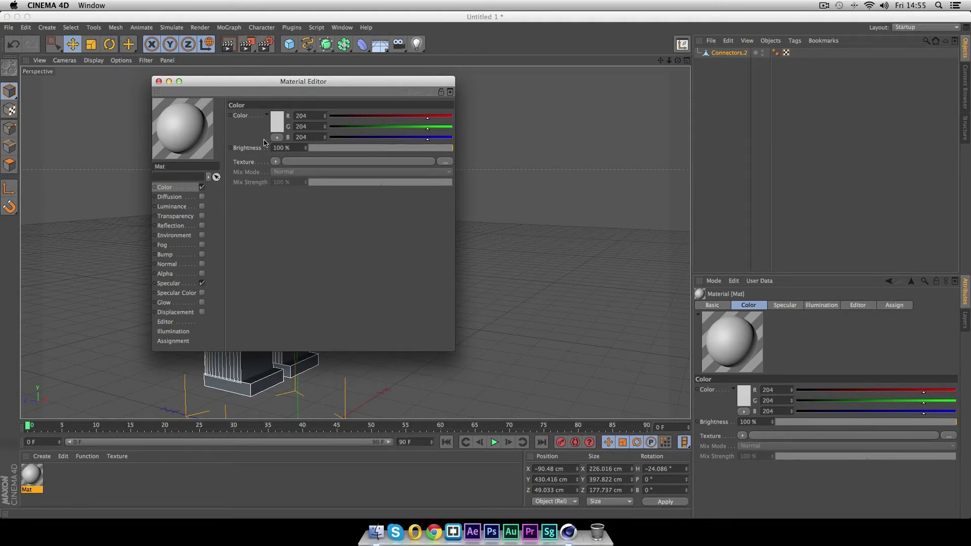
left_click(275, 162)
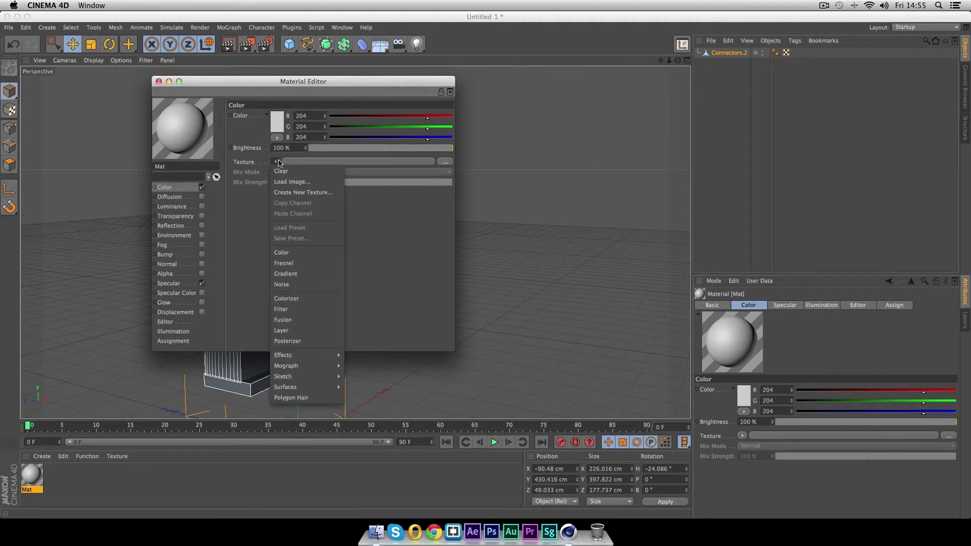
left_click(306, 274)
left_click(287, 184)
Step: Set the gradient's black start knot to a dark blue with hue 225° and RGB about 3, 34, 126
double_click(268, 193)
left_click_drag(290, 167, 307, 167)
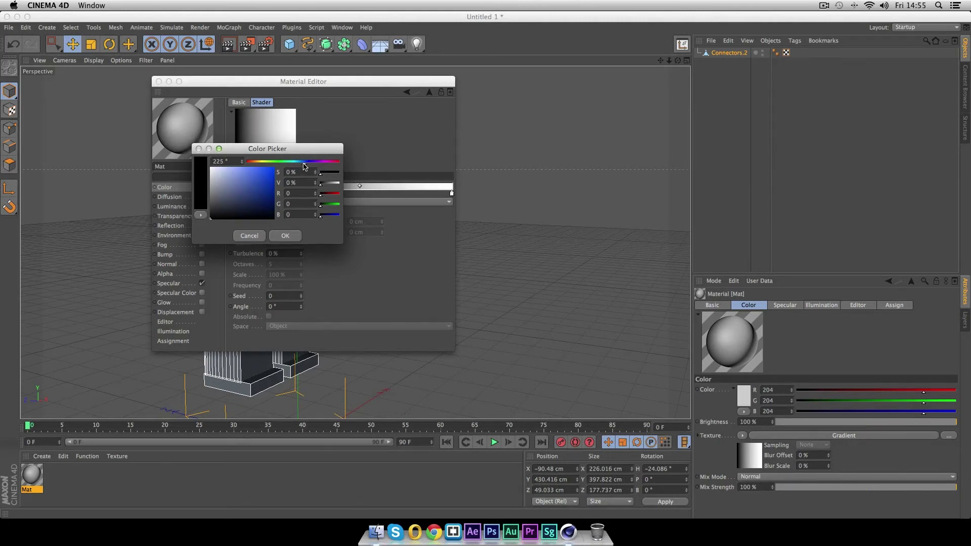
left_click_drag(270, 200, 272, 196)
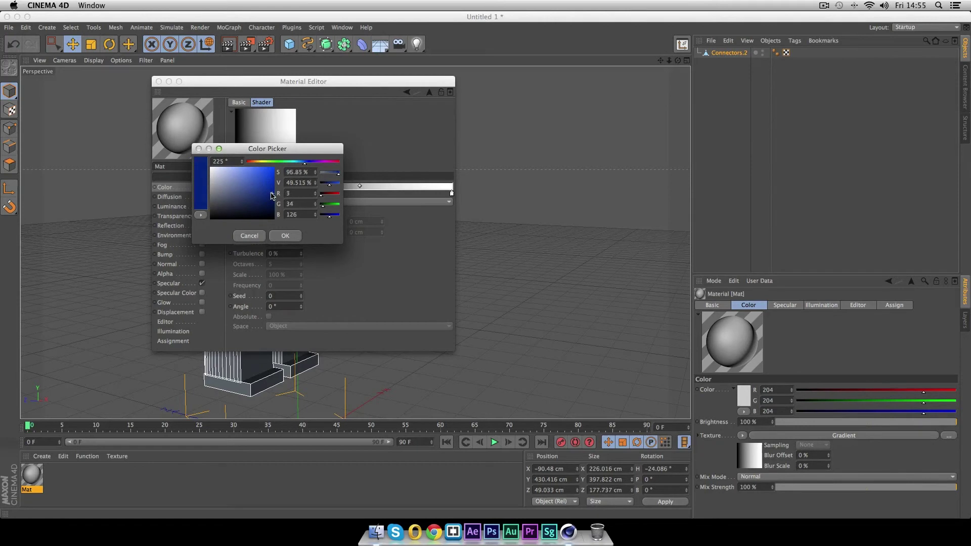
left_click(286, 236)
Step: Change the gradient's white end knot to a slightly lighter blue and close the Material Editor
double_click(451, 194)
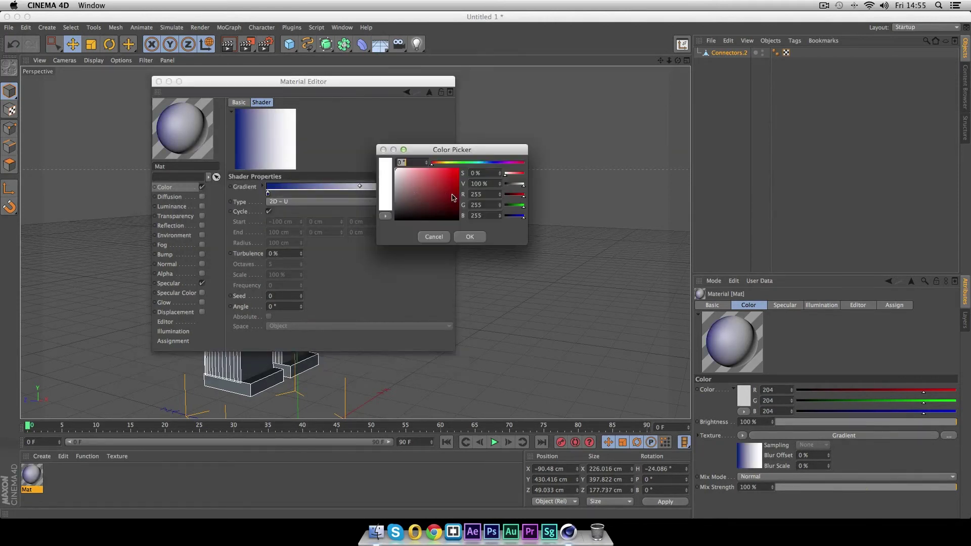
left_click_drag(490, 163, 489, 163)
left_click_drag(431, 193, 445, 186)
left_click(470, 237)
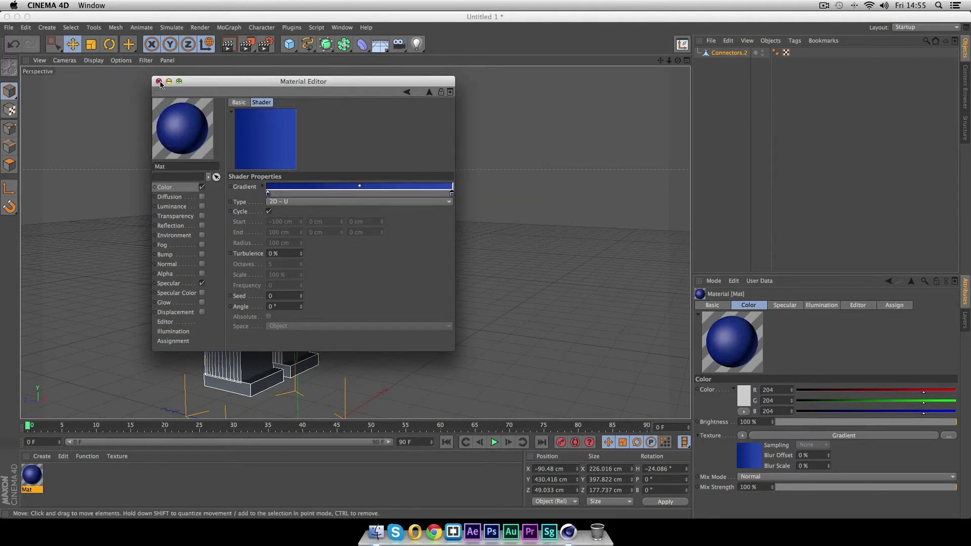
left_click(159, 82)
Step: Apply the blue gradient material to the merged lower-body object and preview-render the view
left_click_drag(32, 485, 218, 321)
key("ctrl+r")
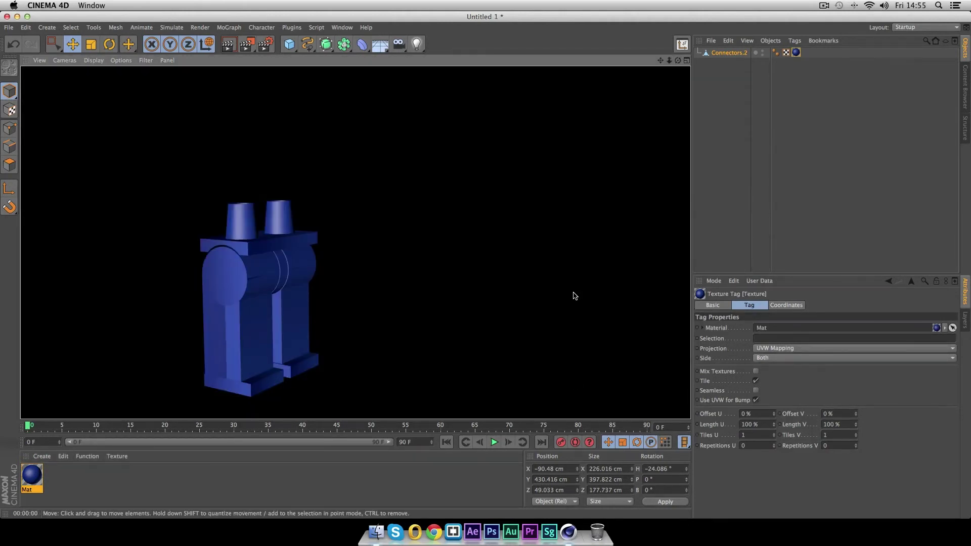
left_click(576, 296)
Step: Preview-render the blue lower body from a low front angle and examine its surfaces up close and from afar
left_click_drag(576, 297, 383, 263, "alt")
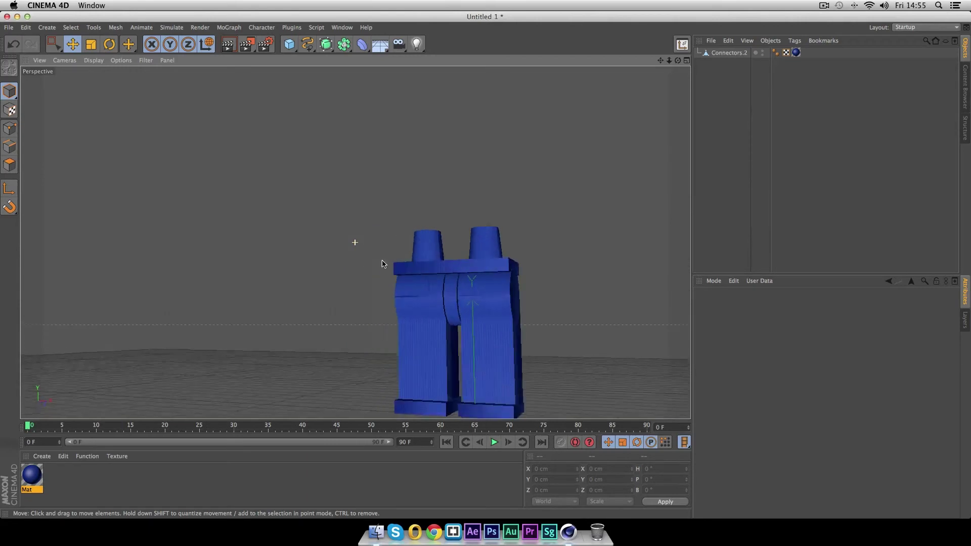
middle_click_drag(647, 338, 563, 256, "alt")
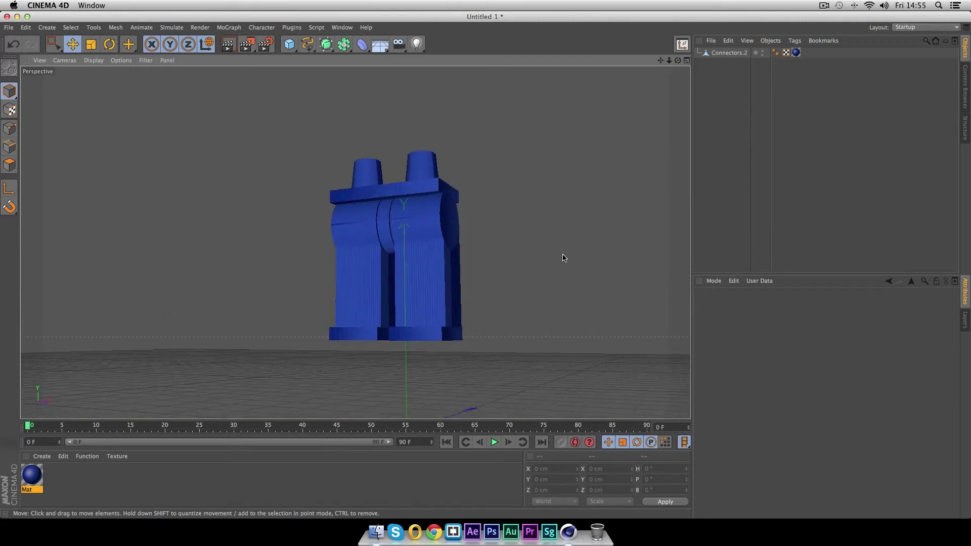
key("ctrl+r")
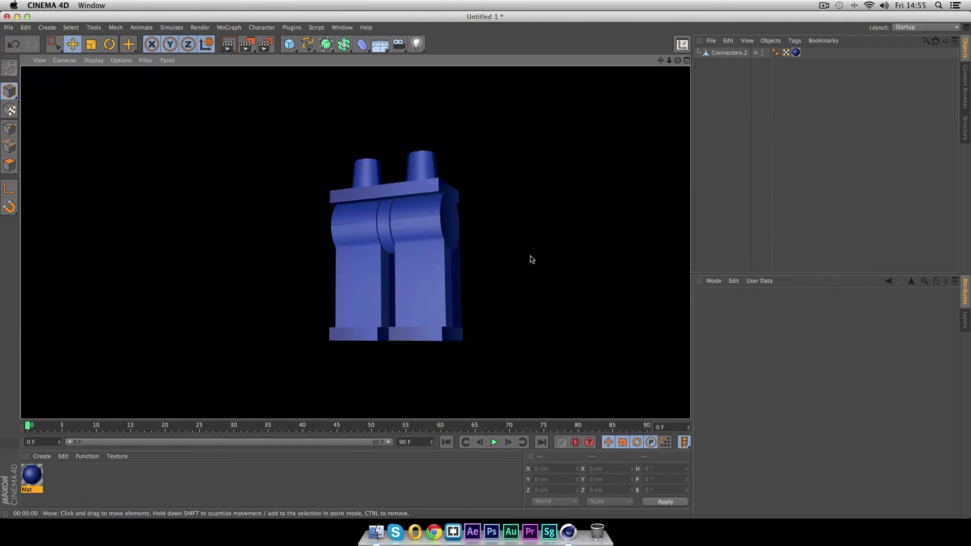
left_click_drag(508, 262, 546, 263, "alt")
scroll(528, 251, "up", 5)
right_click_drag(444, 245, 427, 265, "alt")
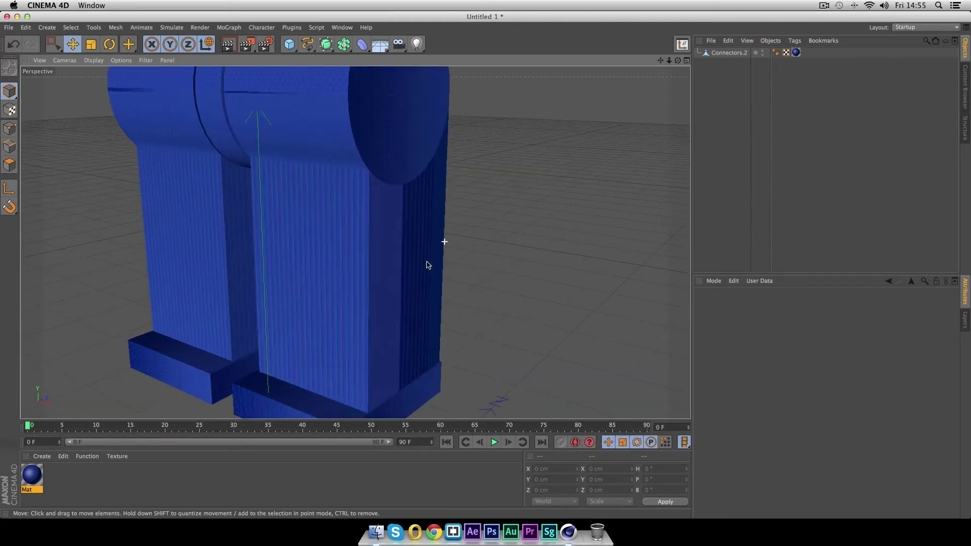
scroll(431, 329, "down", 10)
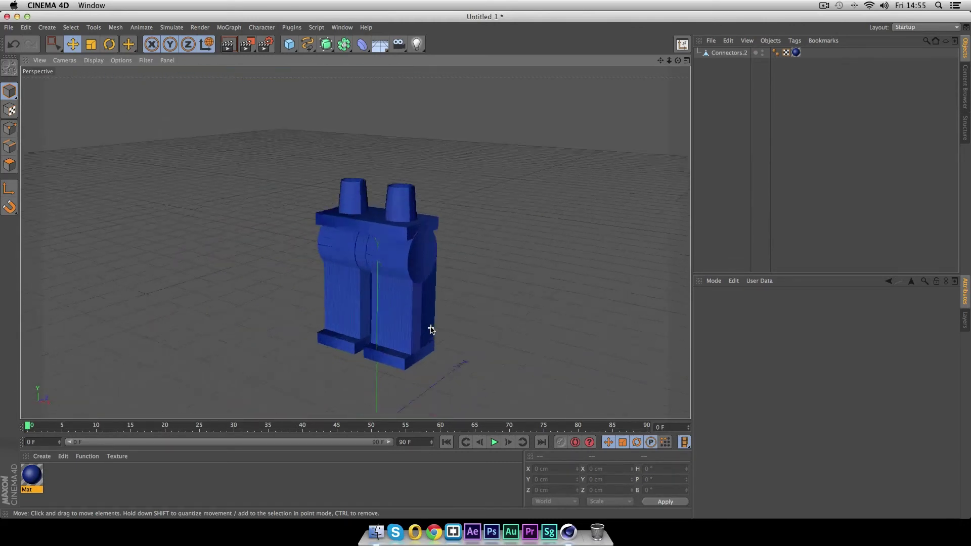
Step: Add a cylinder and position it beneath one foot of the blue lower body, at about X 25, Y 45, Z 50 cm
scroll(431, 329, "up", 10)
left_click_drag(534, 282, 569, 81, "alt")
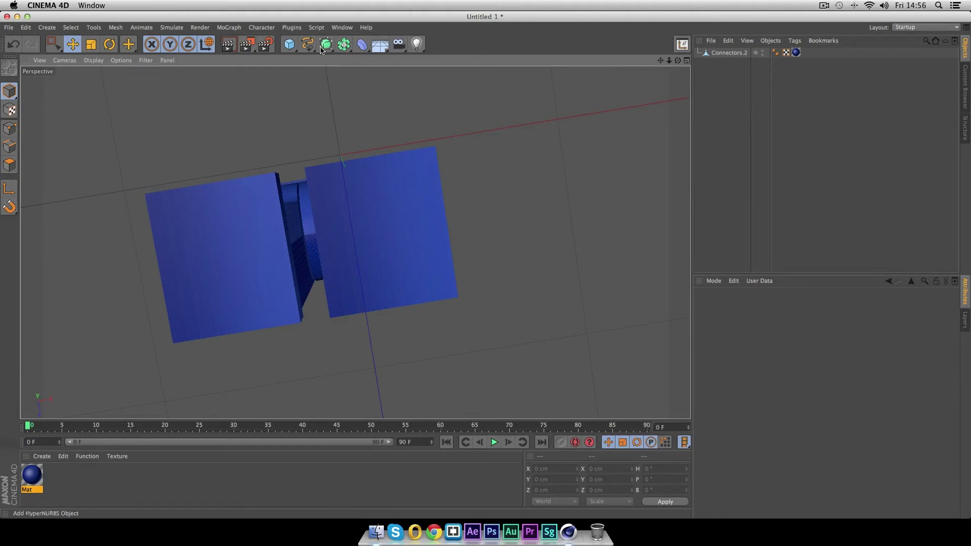
left_click_drag(453, 89, 496, 243, "alt")
scroll(541, 330, "down", 5)
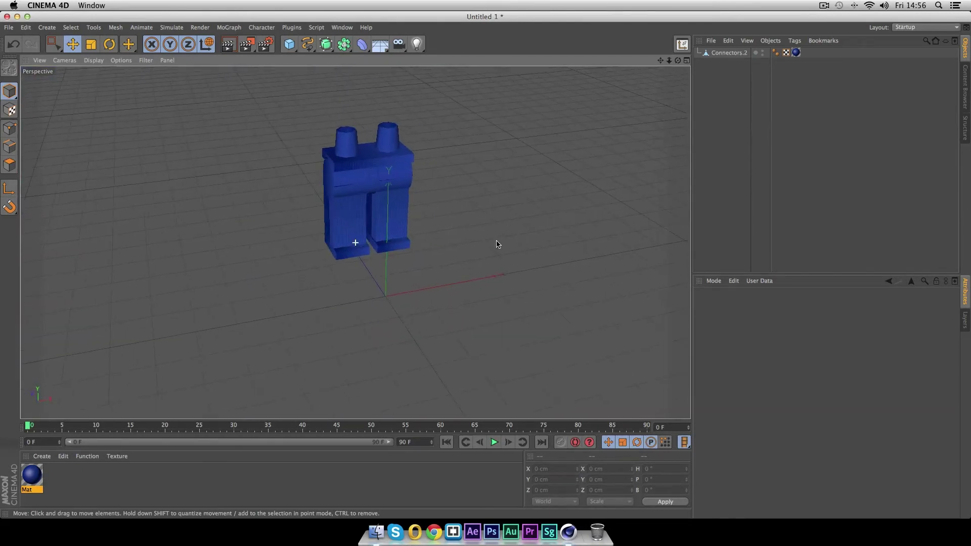
left_click(288, 45)
left_click(496, 54)
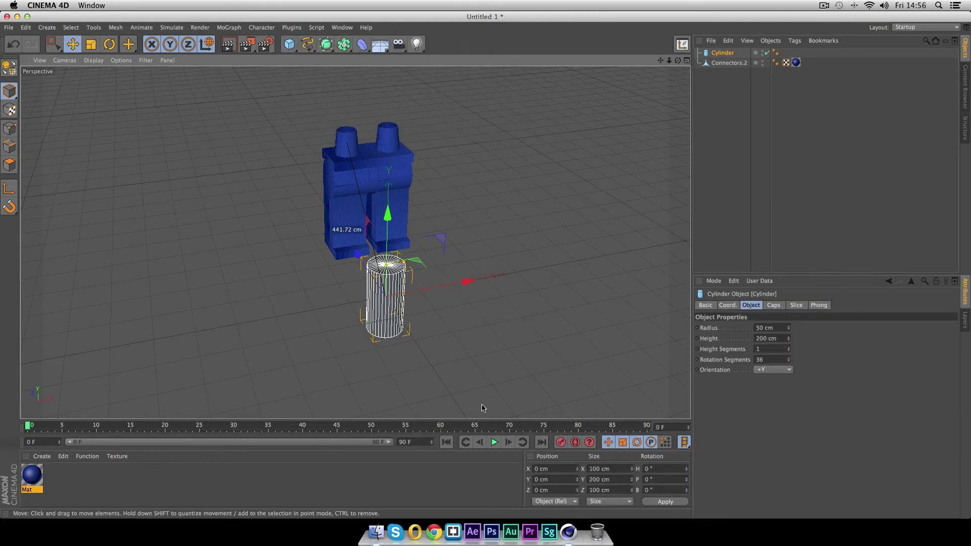
mouse_move(388, 215)
left_mouse_down()
mouse_move(388, 188)
mouse_move(389, 202)
left_mouse_up()
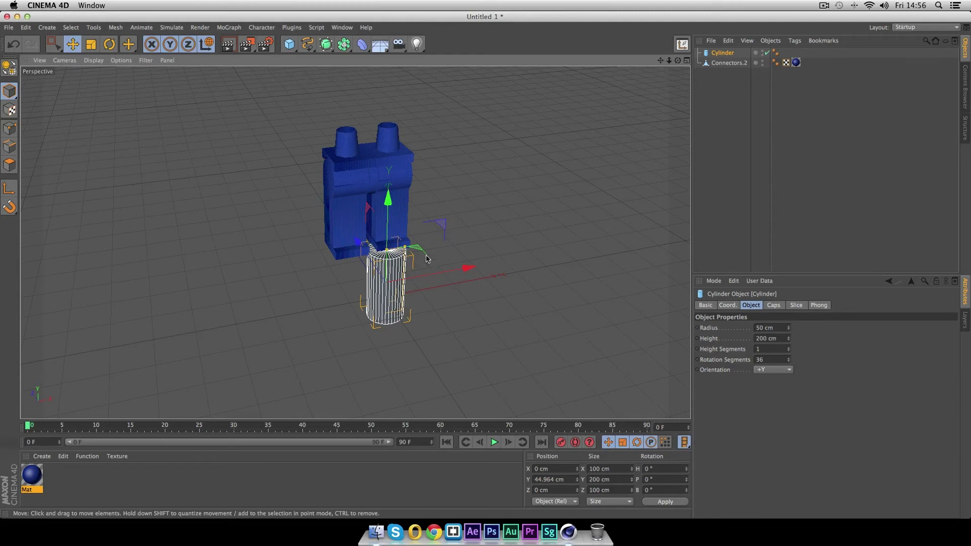
scroll(426, 290, "up", 10)
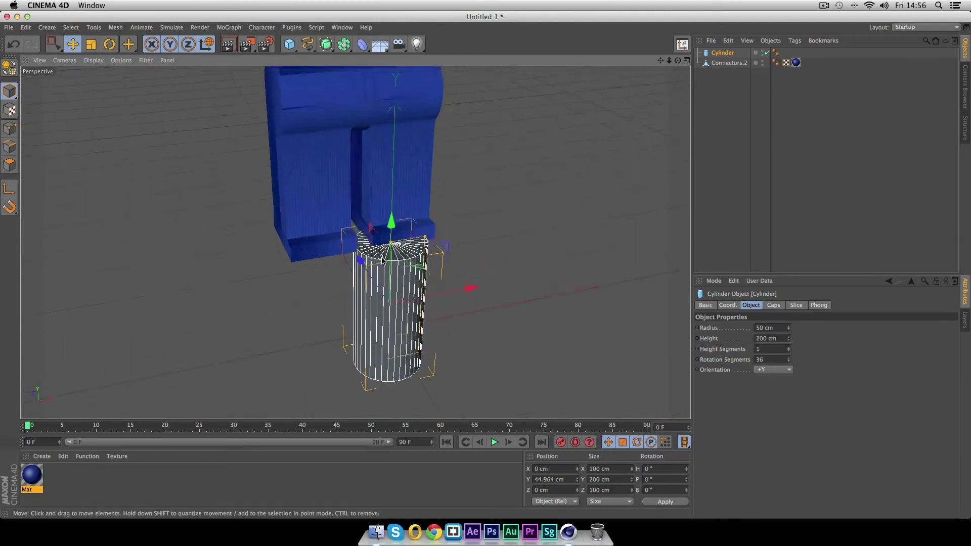
left_click_drag(238, 268, 179, 335, "alt")
left_click_drag(460, 305, 91, 273, "alt")
left_click_drag(379, 306, 557, 358)
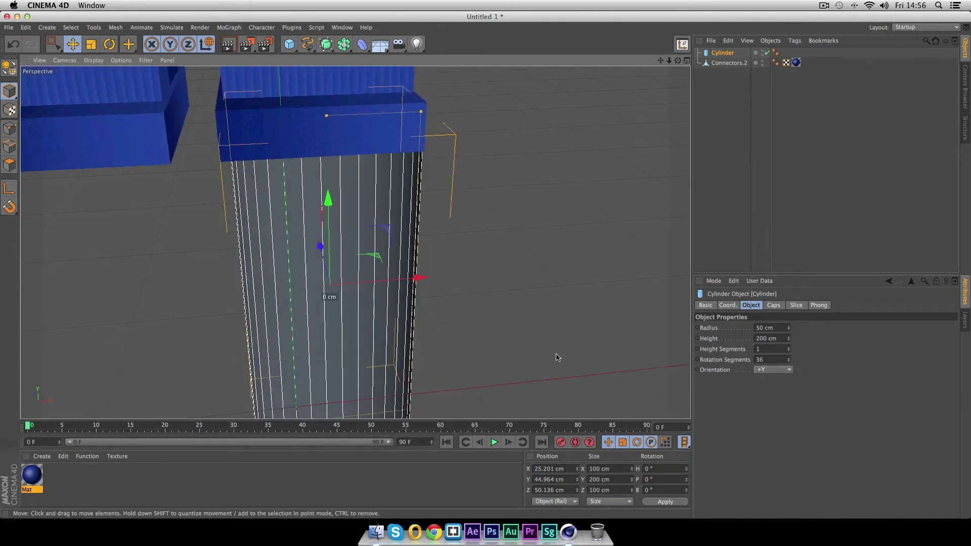
Step: Set the cylinder's height to 50 cm and raise it to the foot's underside at about Y 122 cm
left_click(766, 338)
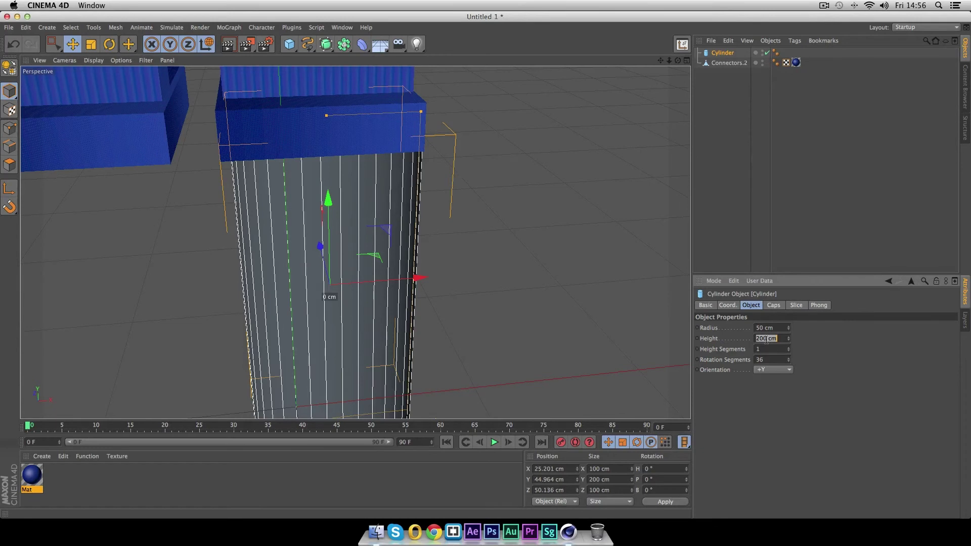
type("50")
key("Return")
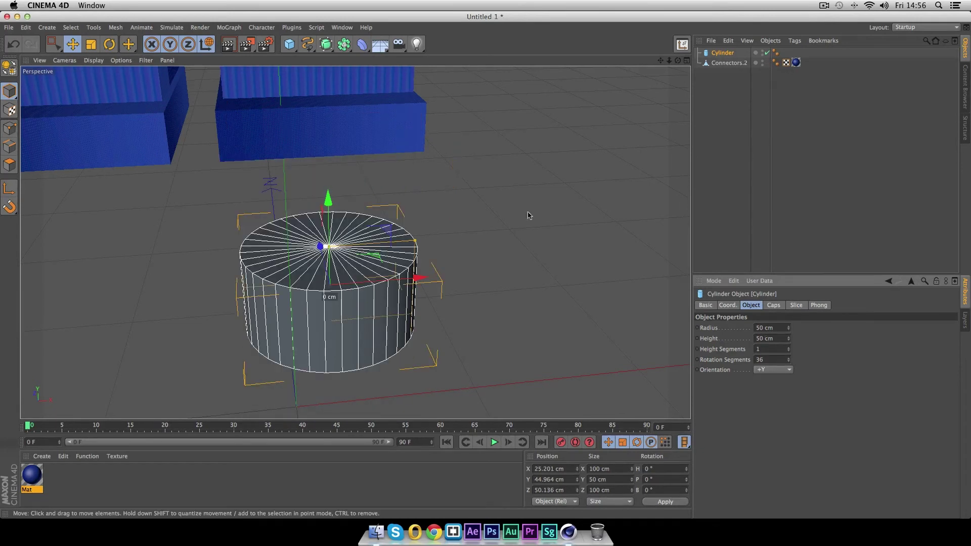
left_click_drag(328, 200, 325, 81)
Step: Shift the cylinder sideways to about X 18 cm under the foot and set its radius to 35 cm
left_click_drag(413, 334, 581, 147, "alt")
left_click_drag(633, 230, 631, 207, "alt")
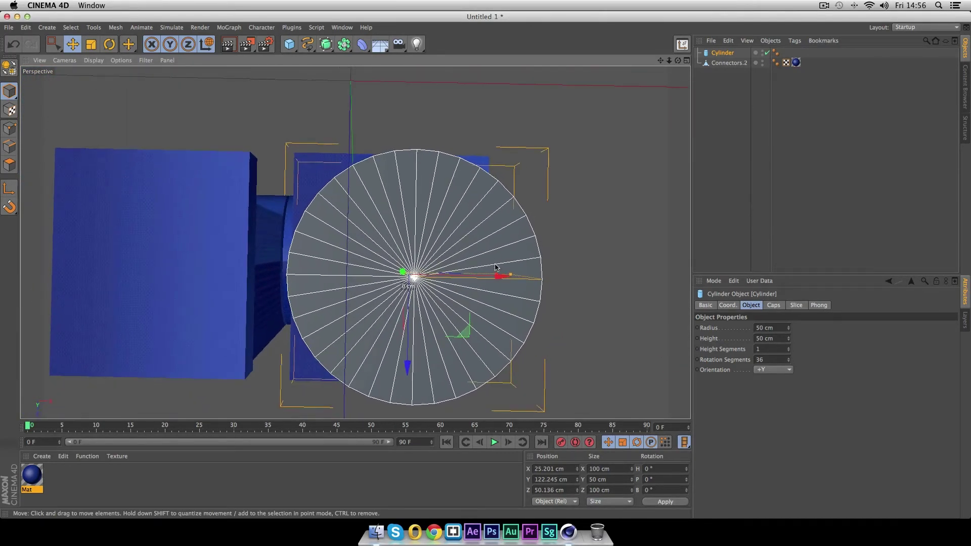
left_click_drag(500, 276, 581, 266)
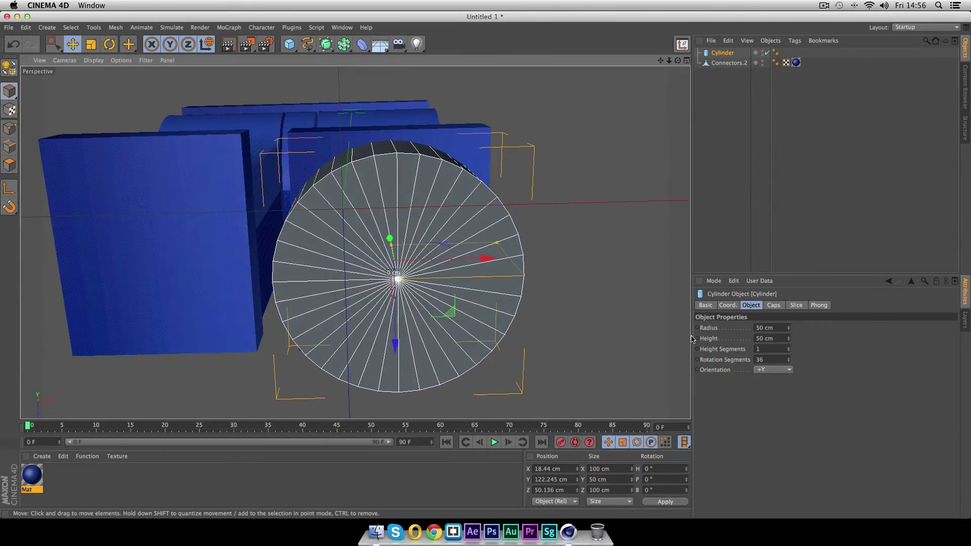
left_click(763, 328)
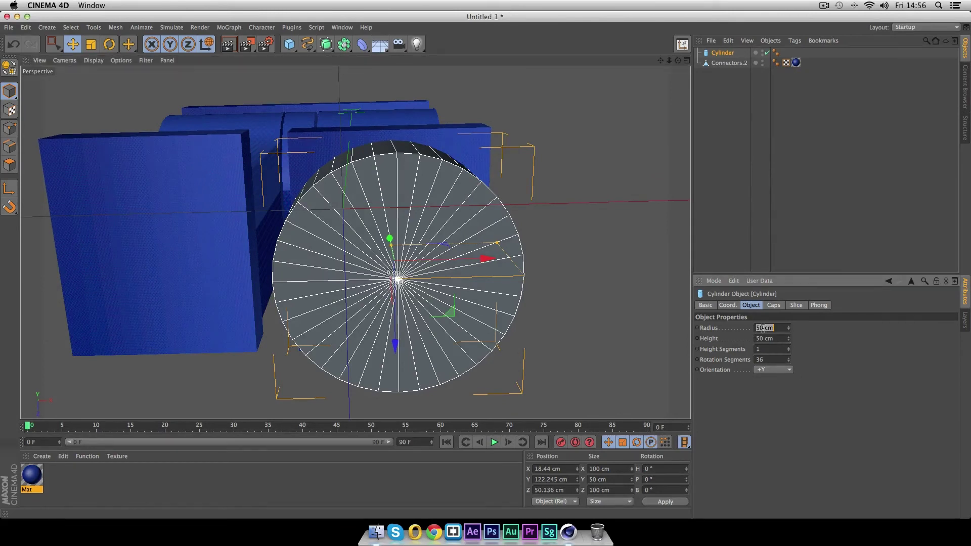
key("Return")
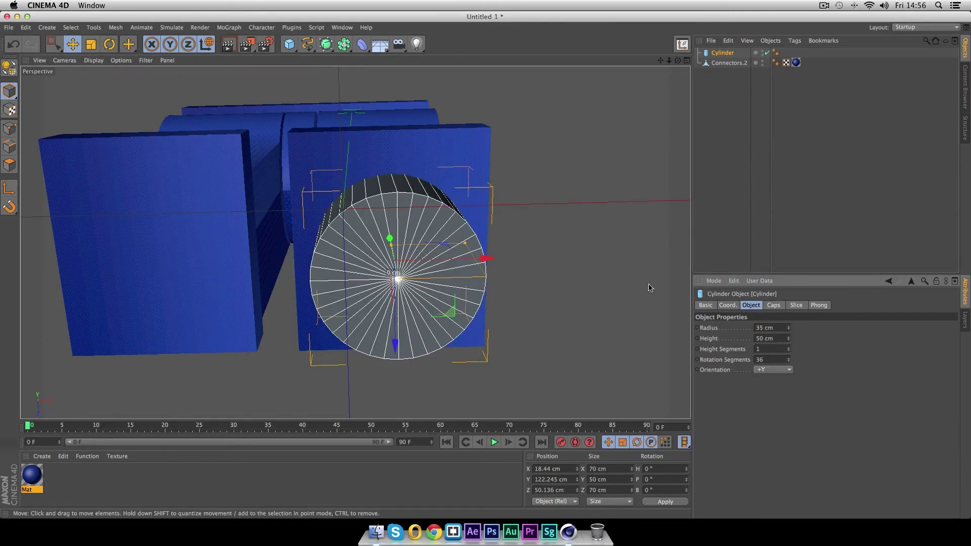
Step: Duplicate the cylinder under the other foot at about X -94 cm and raise both cylinders into the soles at about Y 132 cm
left_click_drag(485, 258, 222, 277, "ctrl")
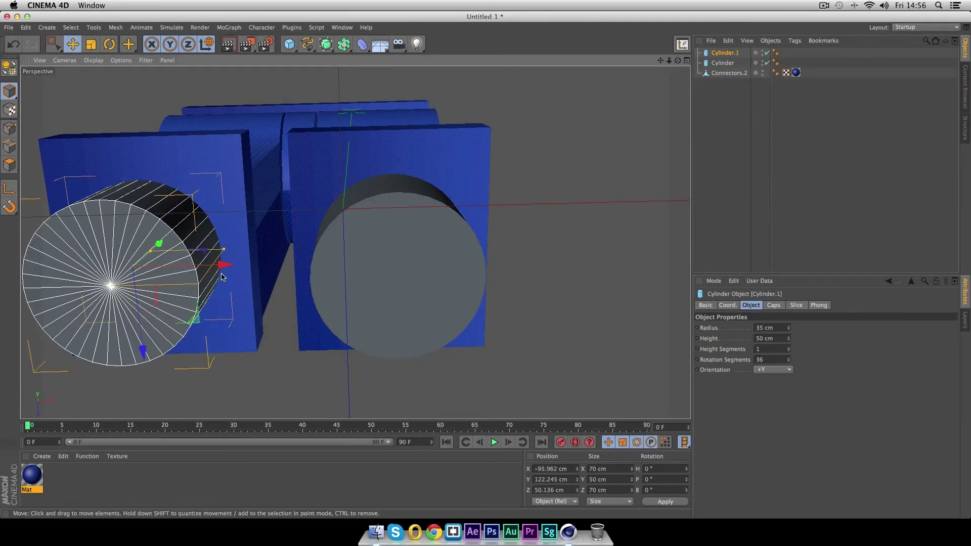
left_click(722, 63, "shift")
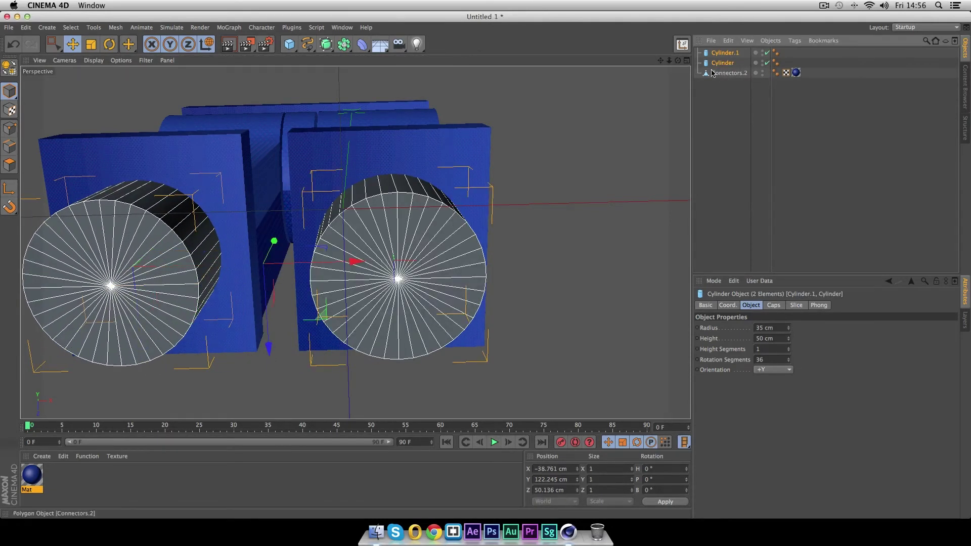
left_click_drag(273, 241, 637, 303)
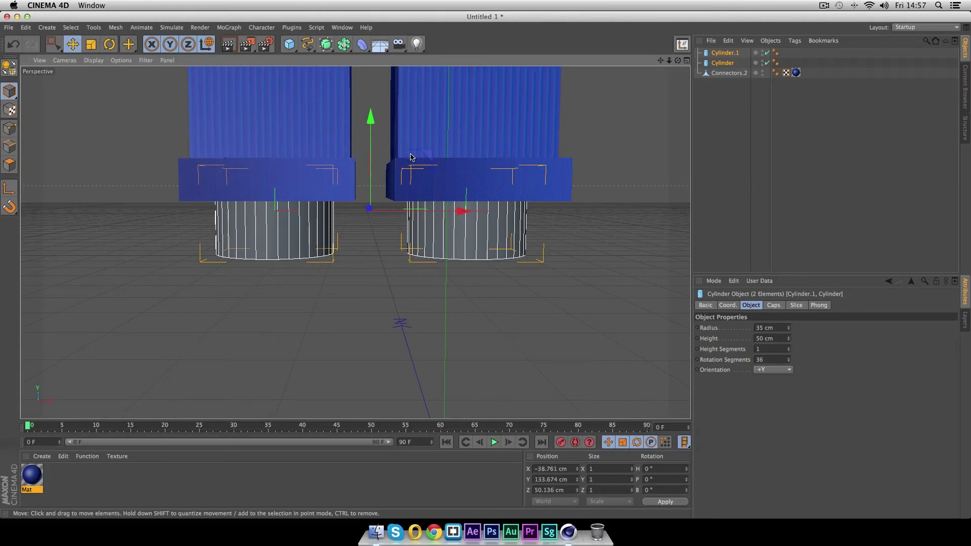
left_click_drag(371, 116, 371, 122)
left_click_drag(384, 314, 585, 291, "alt")
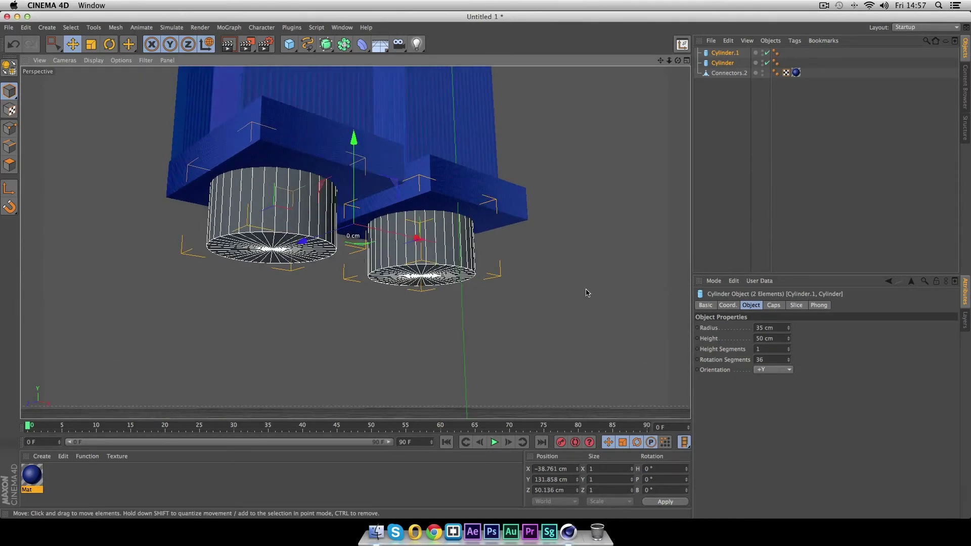
Step: Select both foot cylinders and group them under a null
left_click(723, 63)
left_click(730, 54)
left_click(724, 63, "shift")
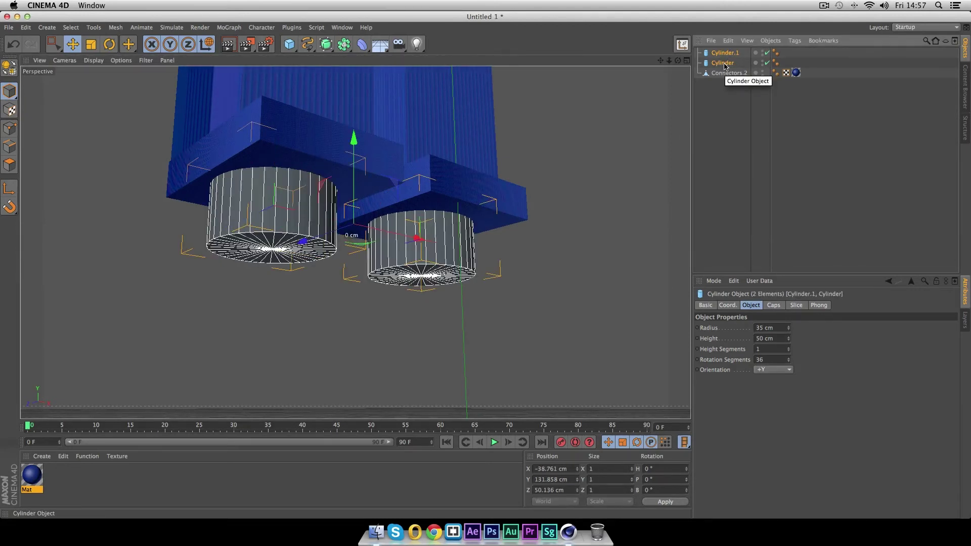
key("alt+g")
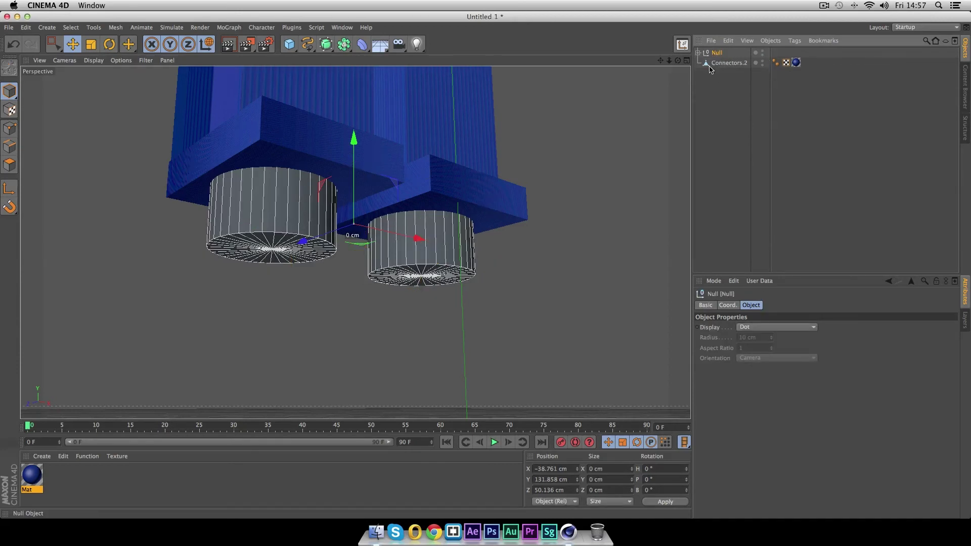
Step: Add a Boole object and make the cylinder group and the Connectors.2 body its children
left_click(343, 44)
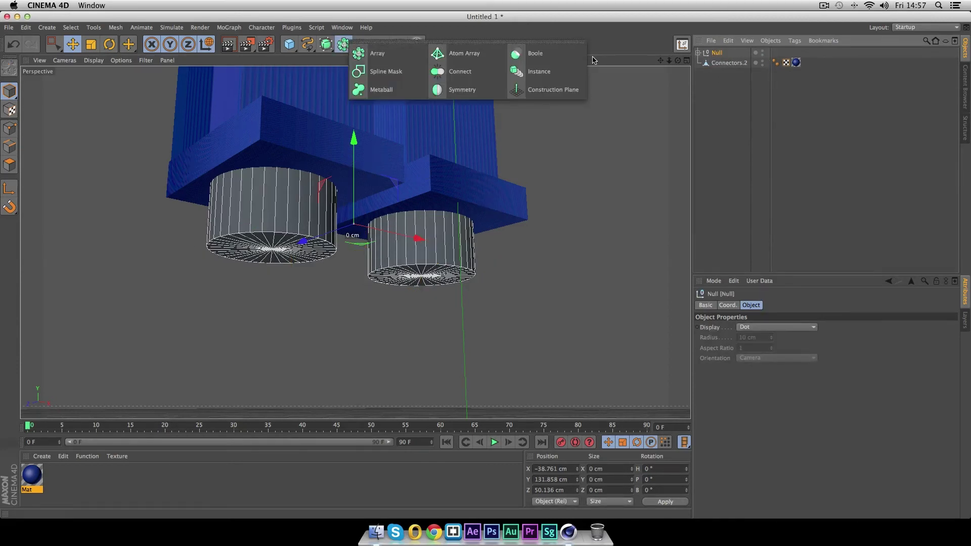
left_click(377, 87)
left_click(725, 73)
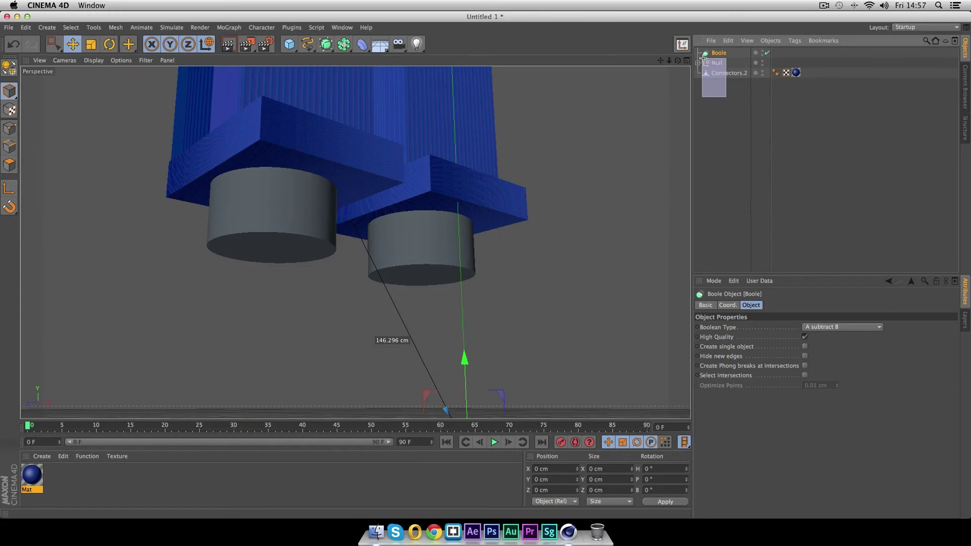
left_click(719, 63, "shift")
left_click_drag(721, 56, 721, 54)
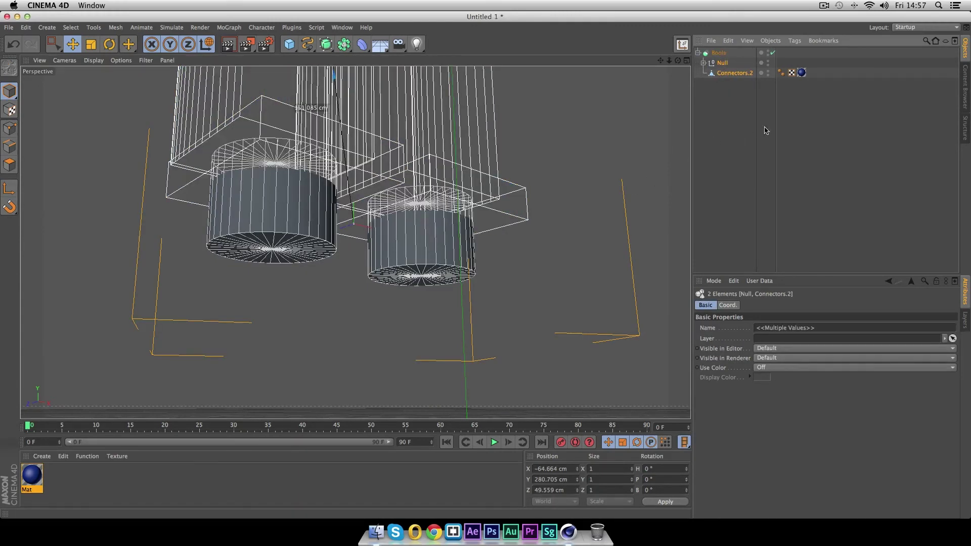
Step: Reorder the Boole's children so the cylinder group sits below Connectors.2 and is subtracted from the feet
left_click(735, 98)
left_click(724, 63)
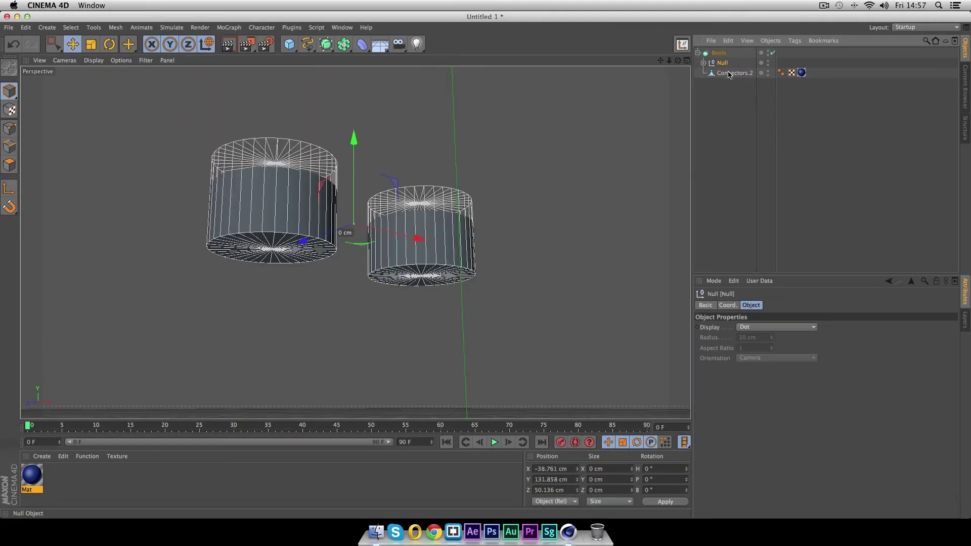
left_click_drag(722, 59, 728, 77)
left_click(736, 126)
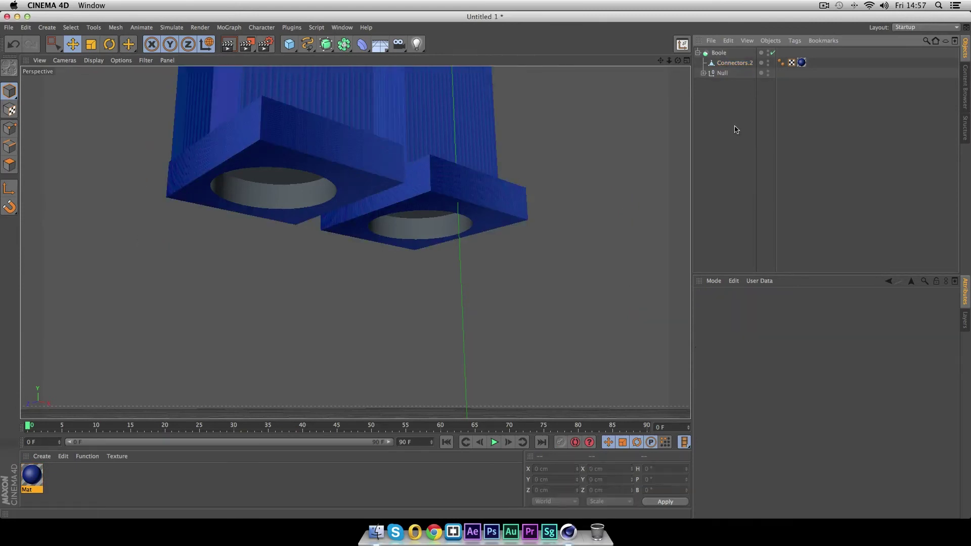
left_click_drag(585, 210, 602, 169, "alt")
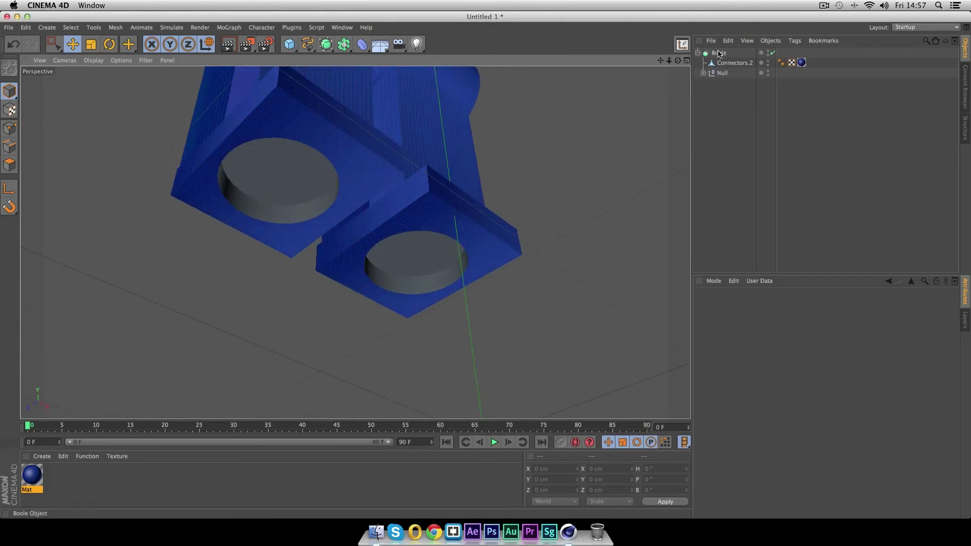
Step: Make the Boole editable, select all its children and merge everything with Connect Objects + Delete
left_click(719, 53)
key("c")
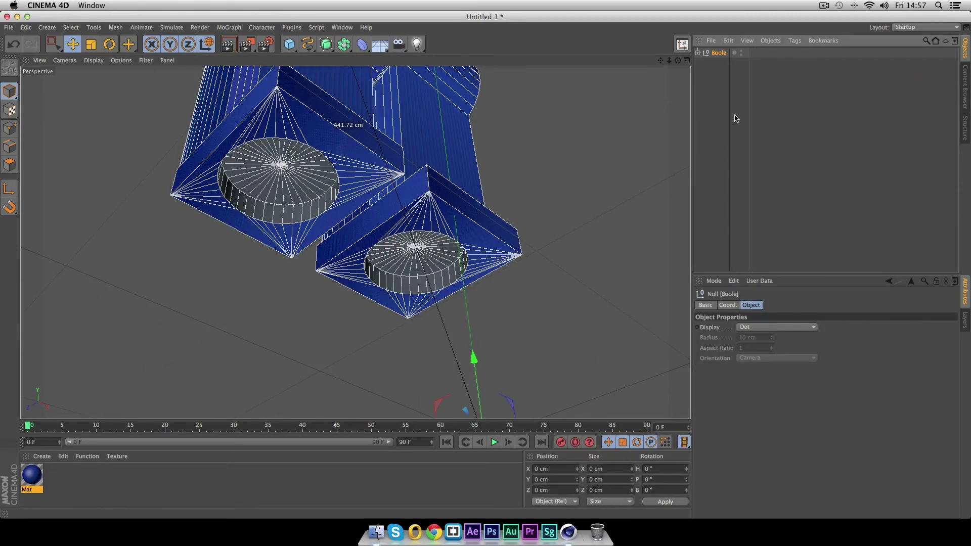
right_click(719, 53)
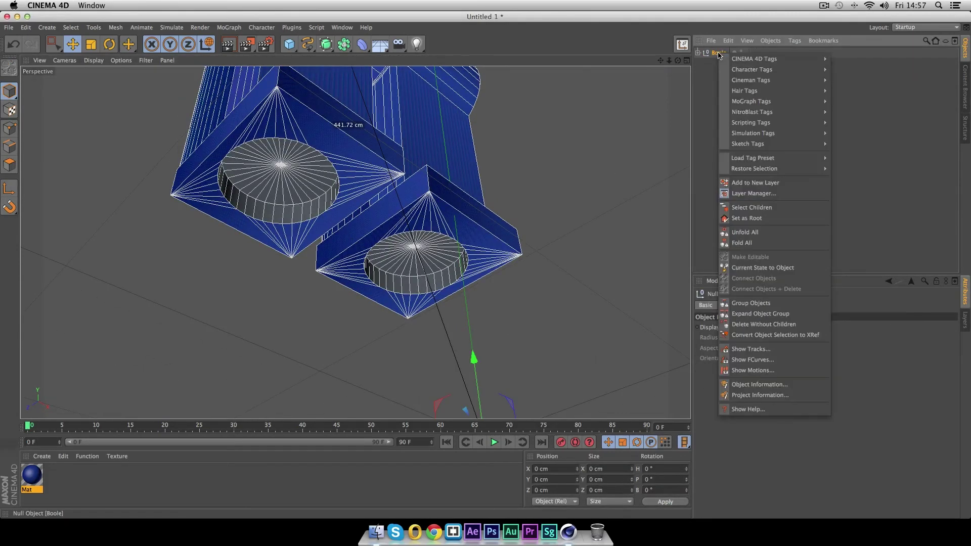
left_click(758, 207)
right_click(722, 53)
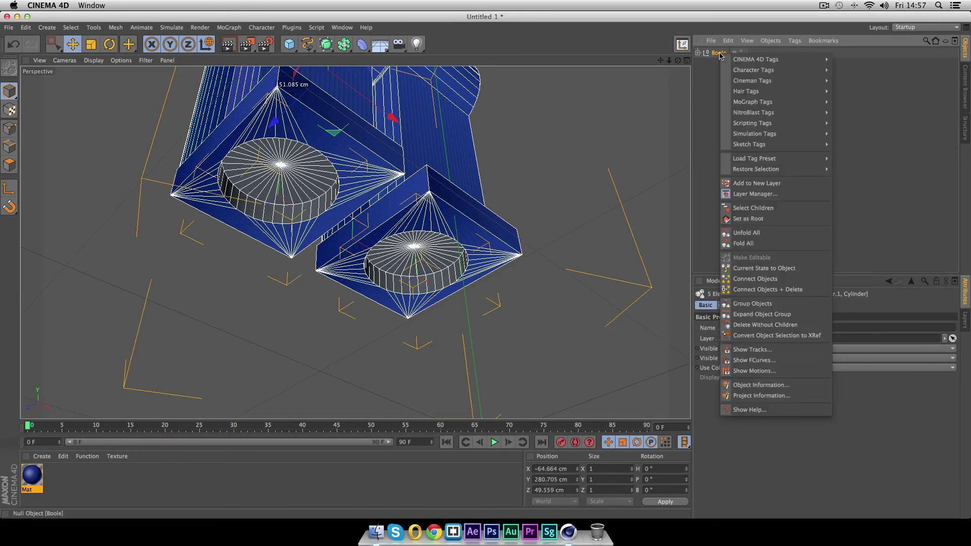
left_click(770, 289)
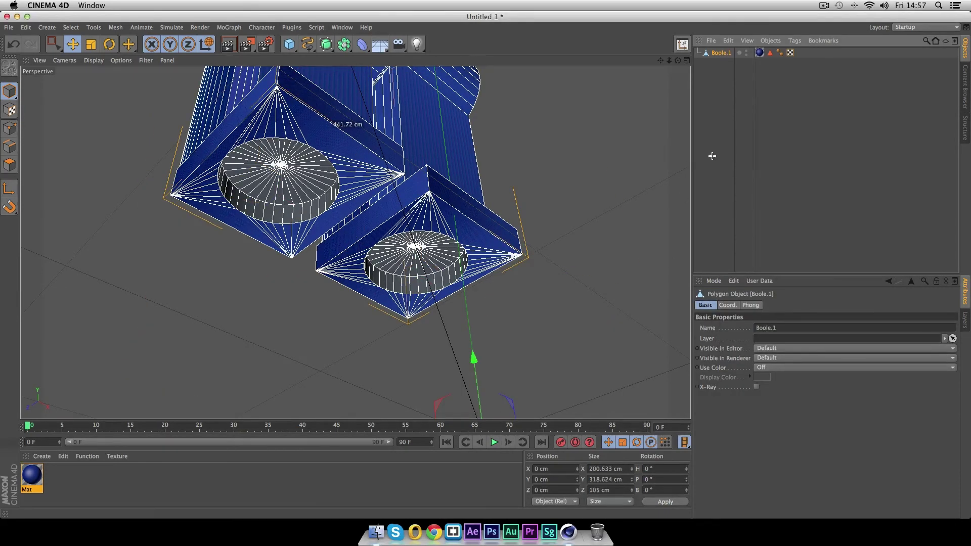
left_click(590, 232)
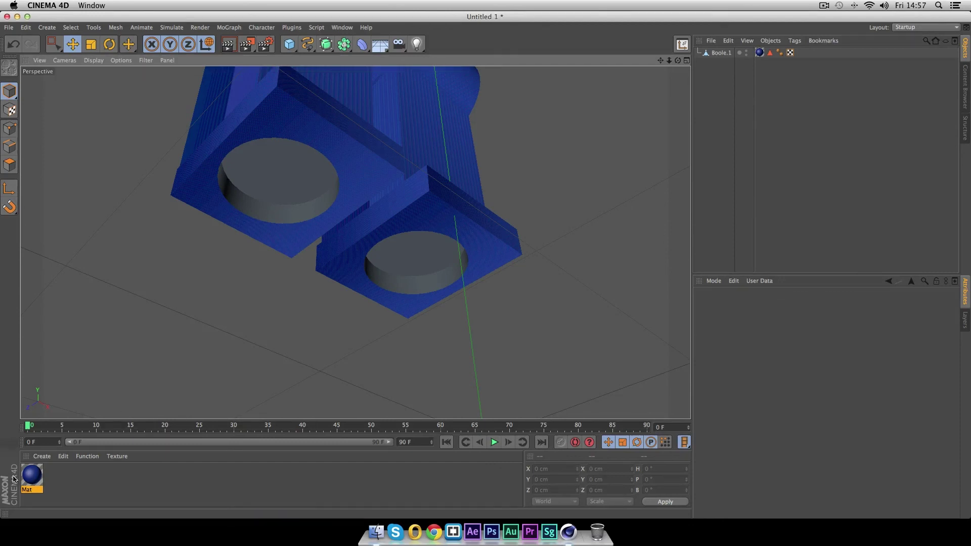
Step: Apply the blue material Mat to the merged Boole.1 object, covering the grey holes in the soles
left_click_drag(30, 478, 45, 466)
left_click_drag(299, 198, 307, 197)
left_click_drag(534, 245, 408, 297, "alt")
scroll(353, 283, "up", 5)
left_click_drag(530, 304, 433, 241, "alt")
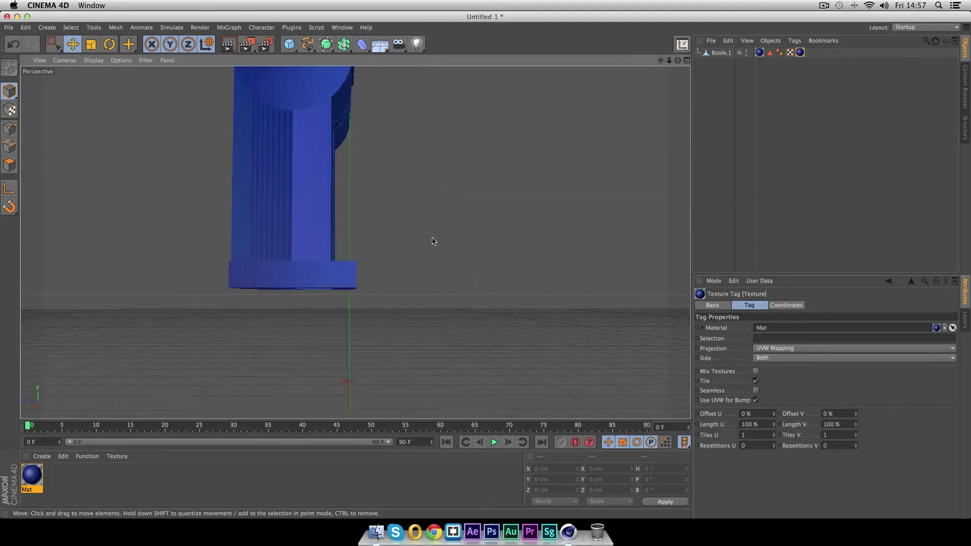
Step: Examine the finished blue lower body from below, from the side and from above
left_click(823, 6)
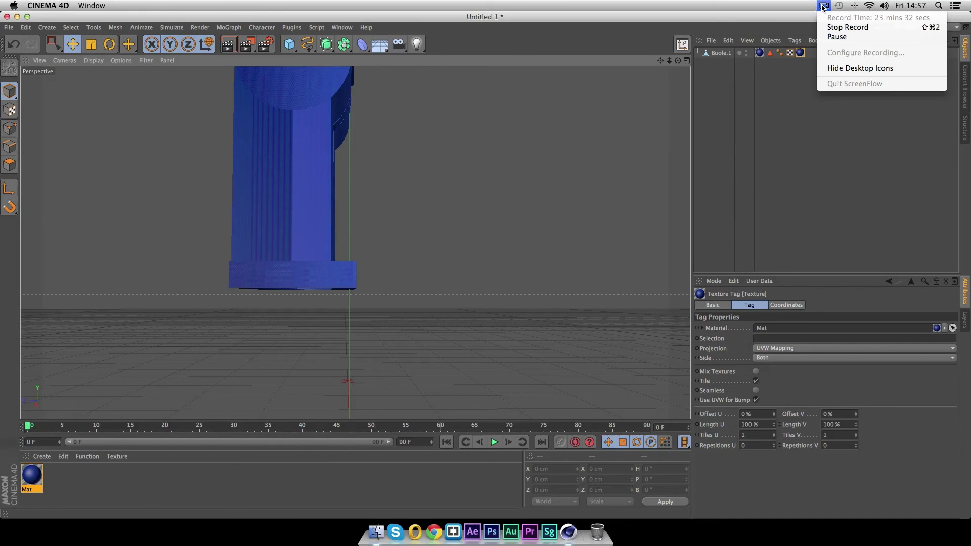
left_click(824, 6)
left_click_drag(509, 275, 258, 176, "alt")
left_click_drag(644, 120, 568, 310, "alt")
left_click_drag(461, 289, 625, 267, "alt")
left_click_drag(544, 321, 531, 268, "alt")
left_click_drag(514, 235, 493, 316, "alt")
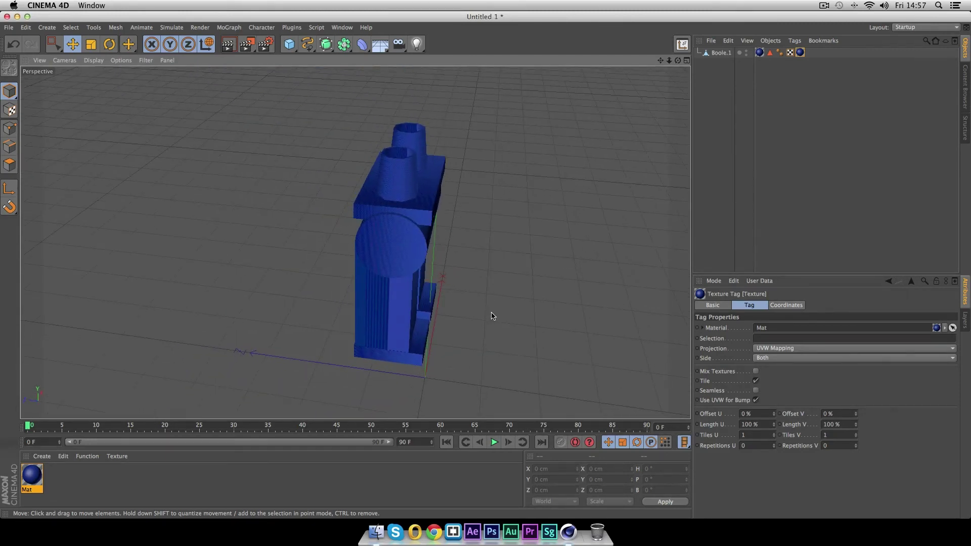
left_click_drag(520, 304, 589, 221, "alt")
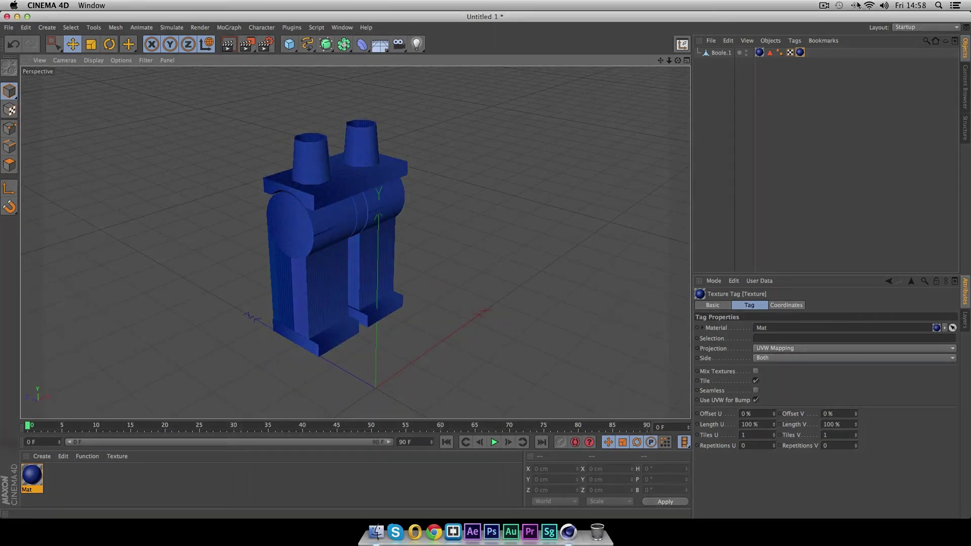